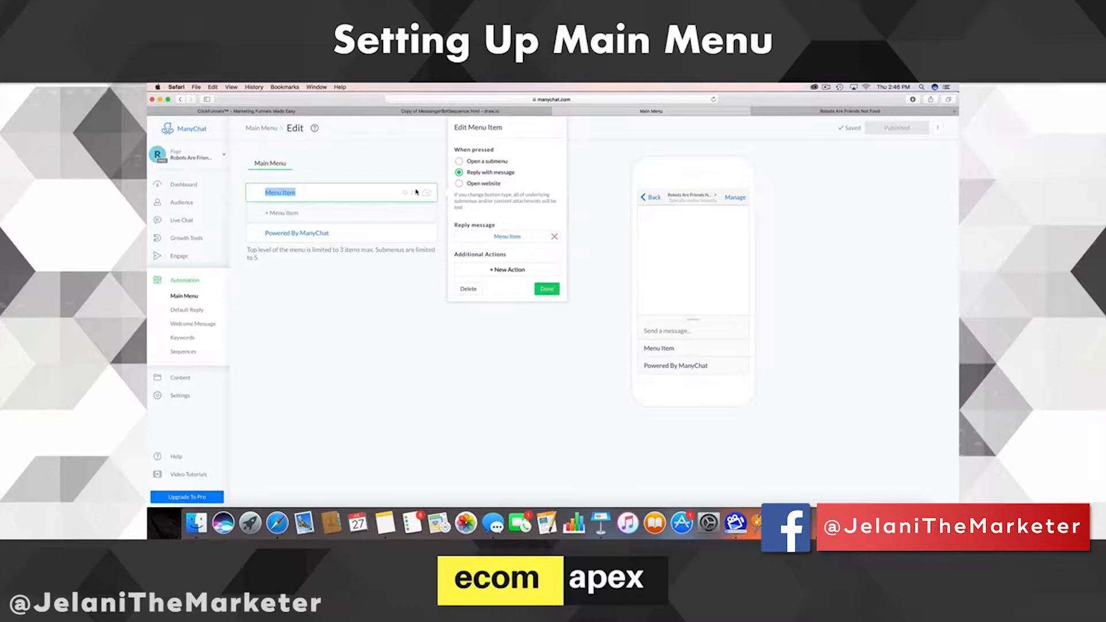
- Rename the top-level menu item to Main Menu
text(Ma)
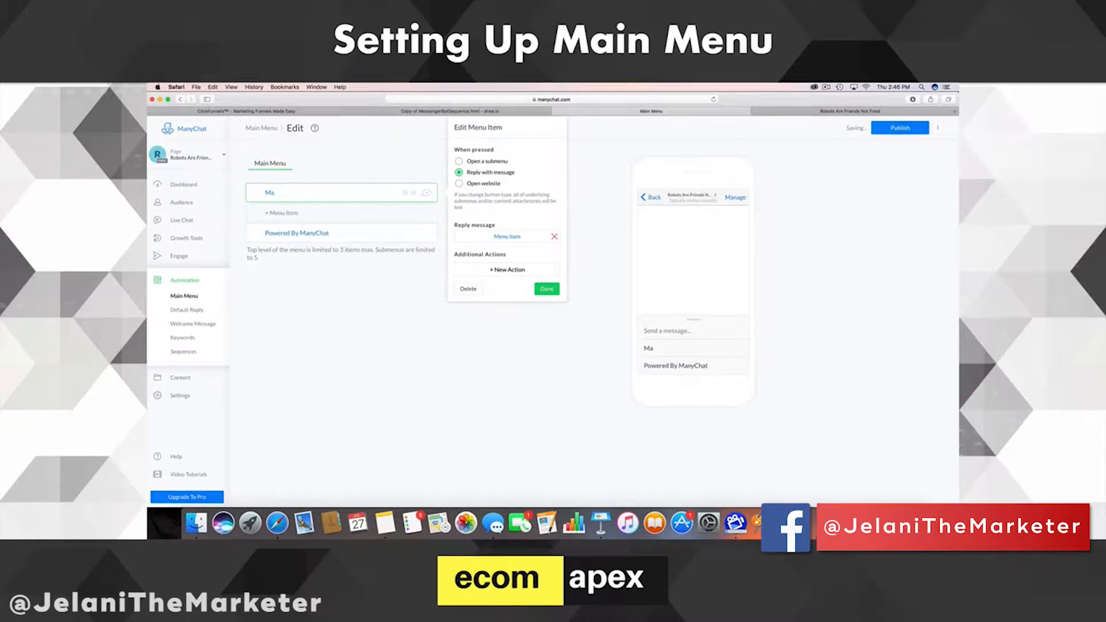
text(nu Meny)
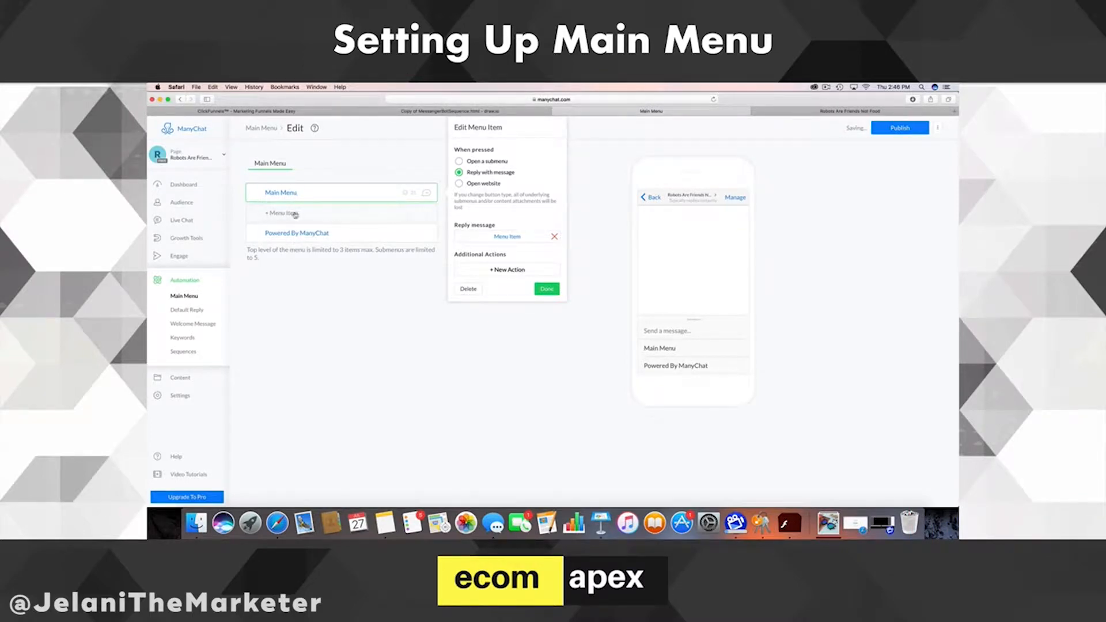
click(341, 312)
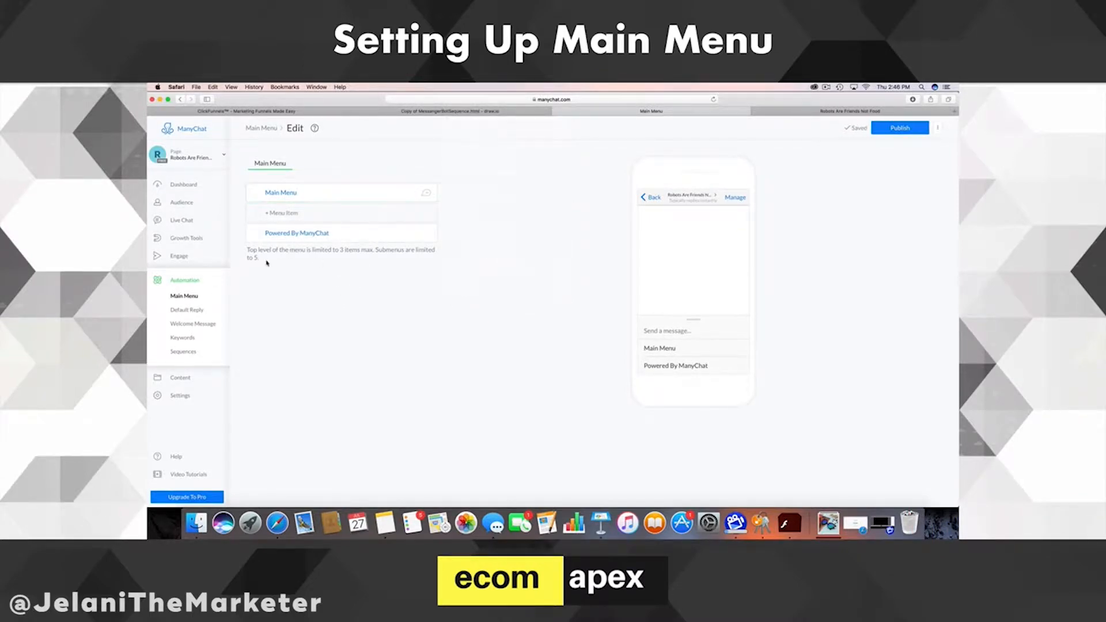
drag(248, 250, 357, 255)
click(358, 253)
click(294, 197)
click(329, 273)
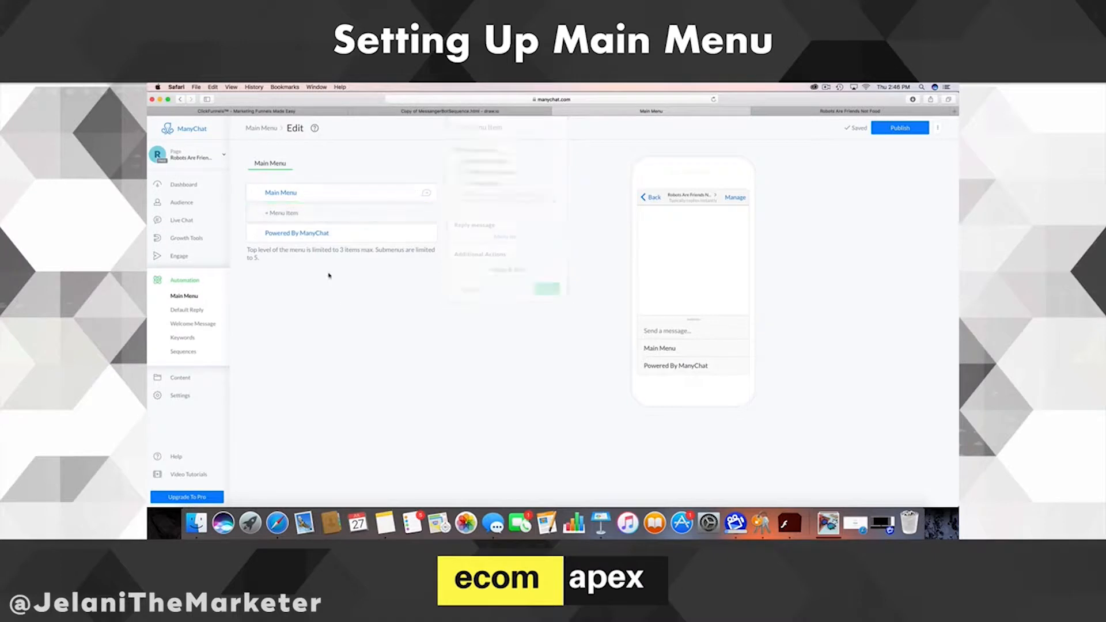
- Delete the extra top-level item and set Main Menu to open a submenu
click(293, 213)
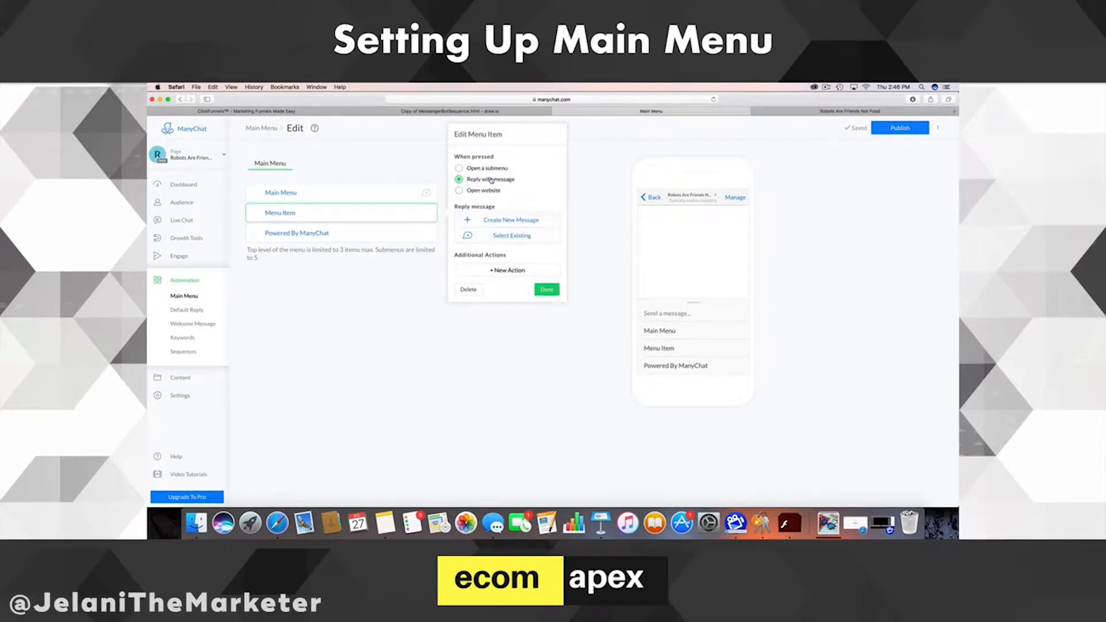
click(547, 289)
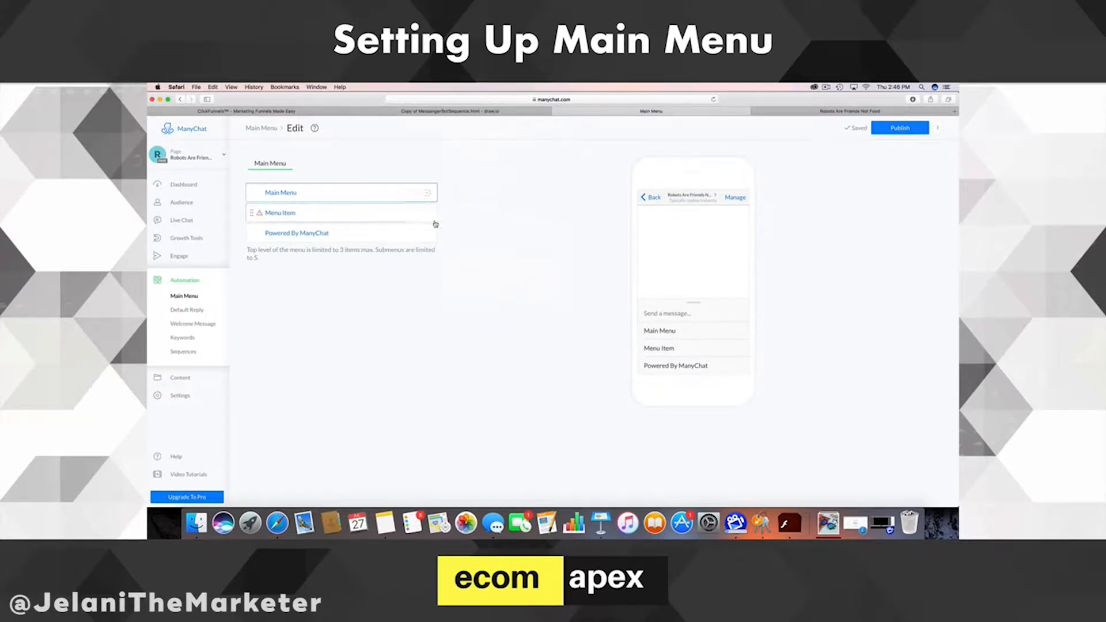
click(419, 213)
click(469, 289)
click(354, 197)
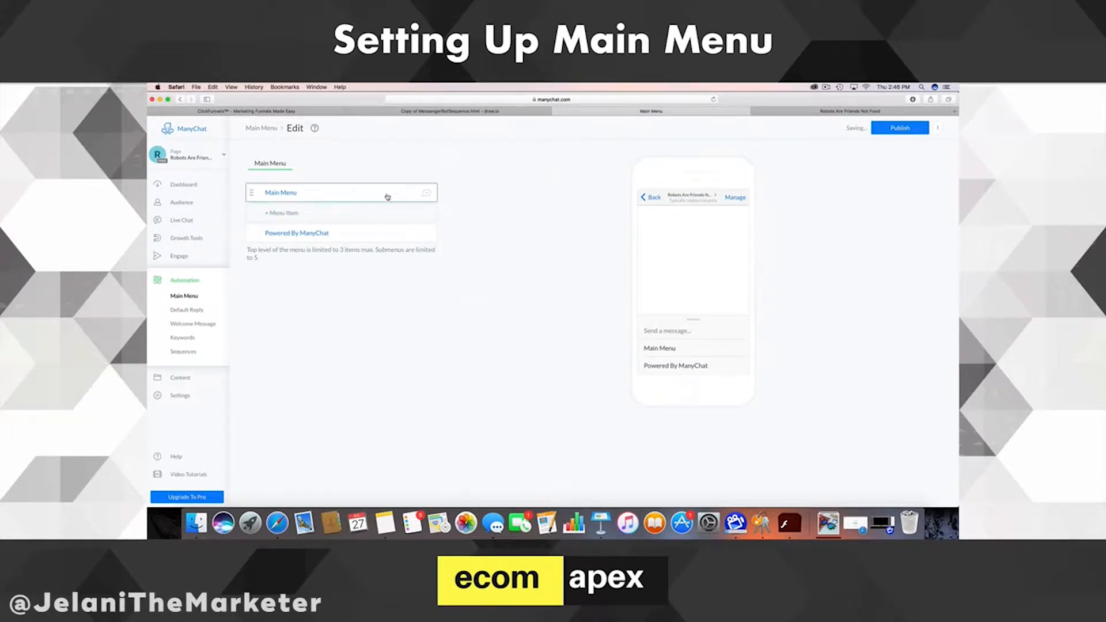
click(470, 163)
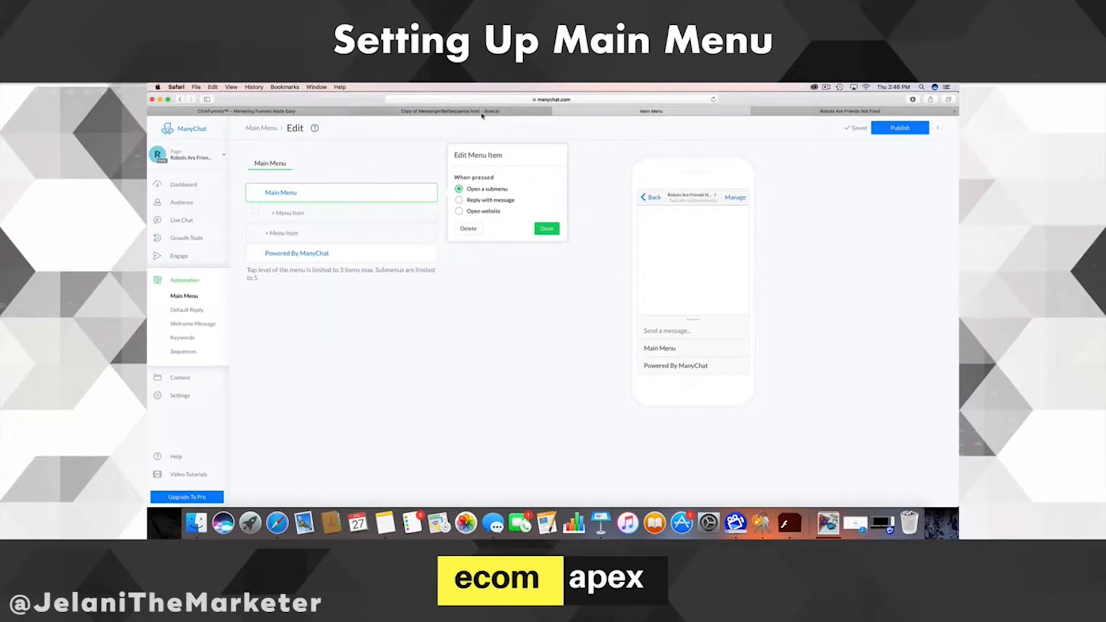
- After checking the flowchart, add a submenu item named Learn More
click(378, 111)
scroll(475, 343, down, 1)
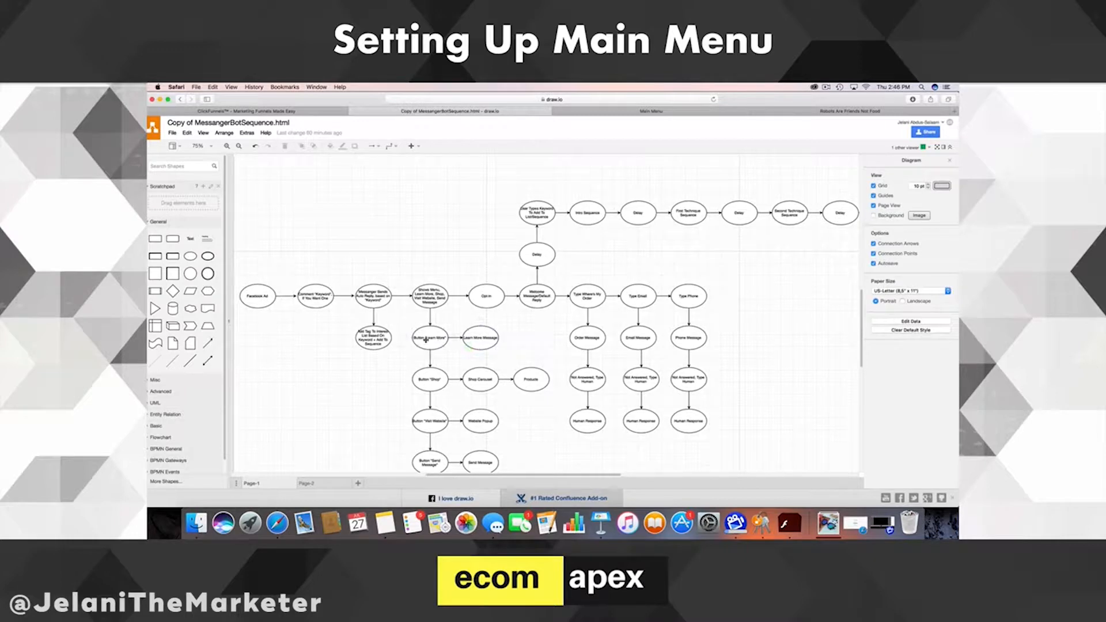
scroll(435, 340, left, 1)
scroll(438, 355, down, 3)
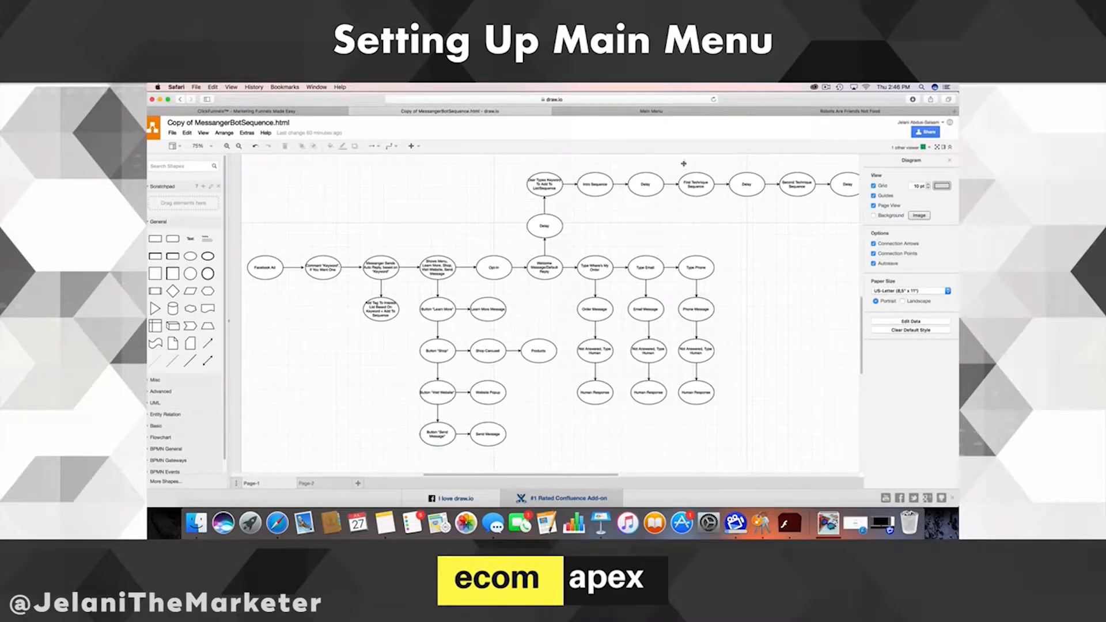
click(644, 111)
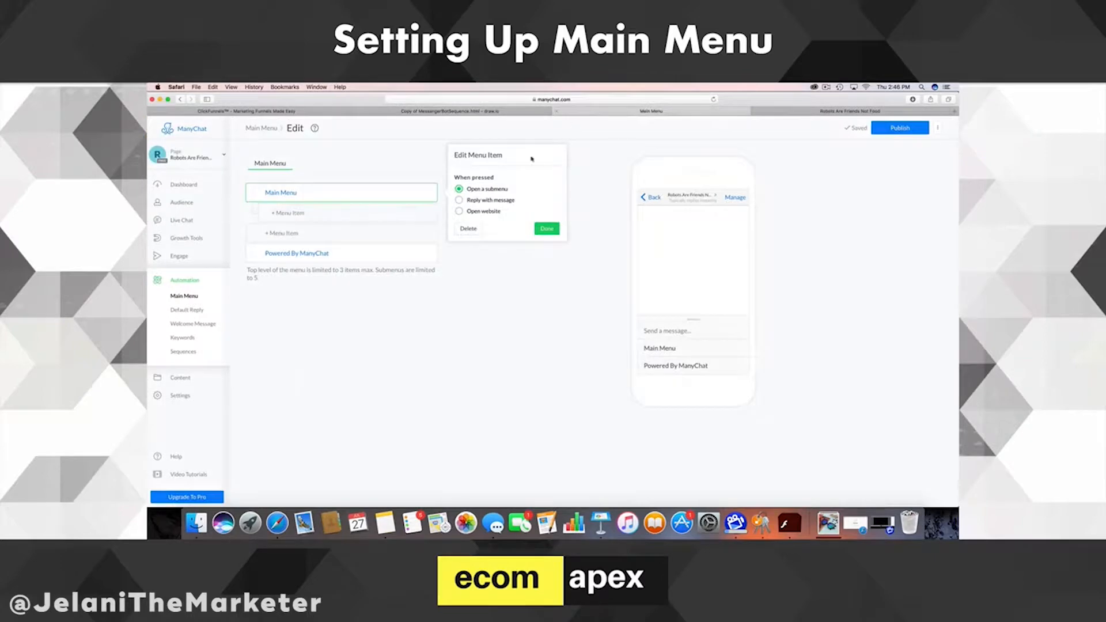
click(364, 214)
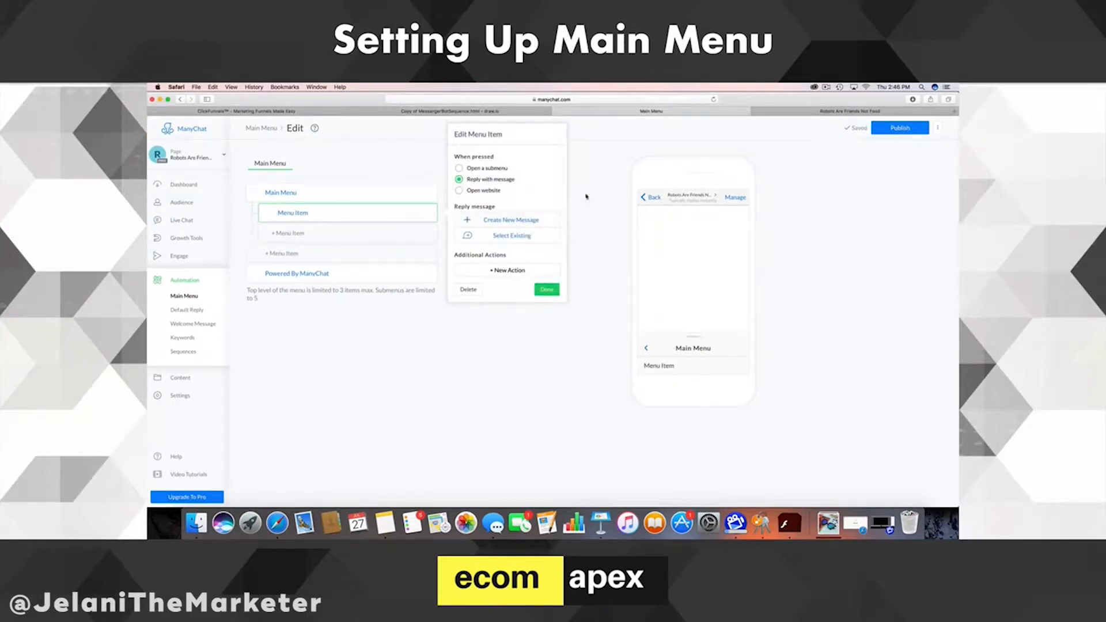
drag(316, 213, 252, 212)
text(Learn More)
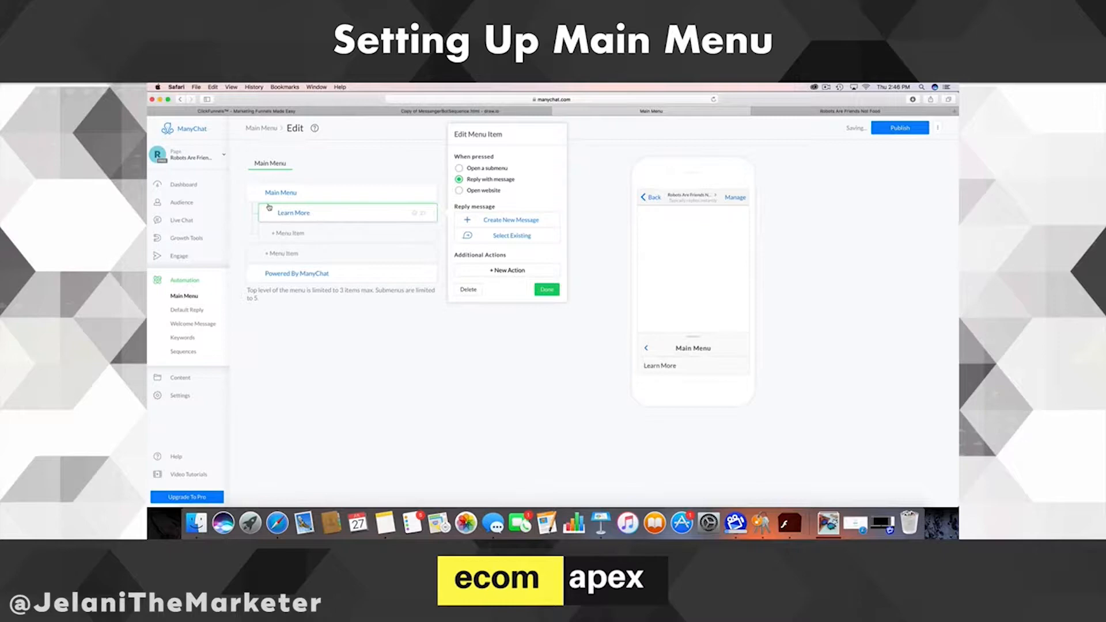
- Add a second submenu item named Shop Our Top Products
click(288, 233)
click(455, 111)
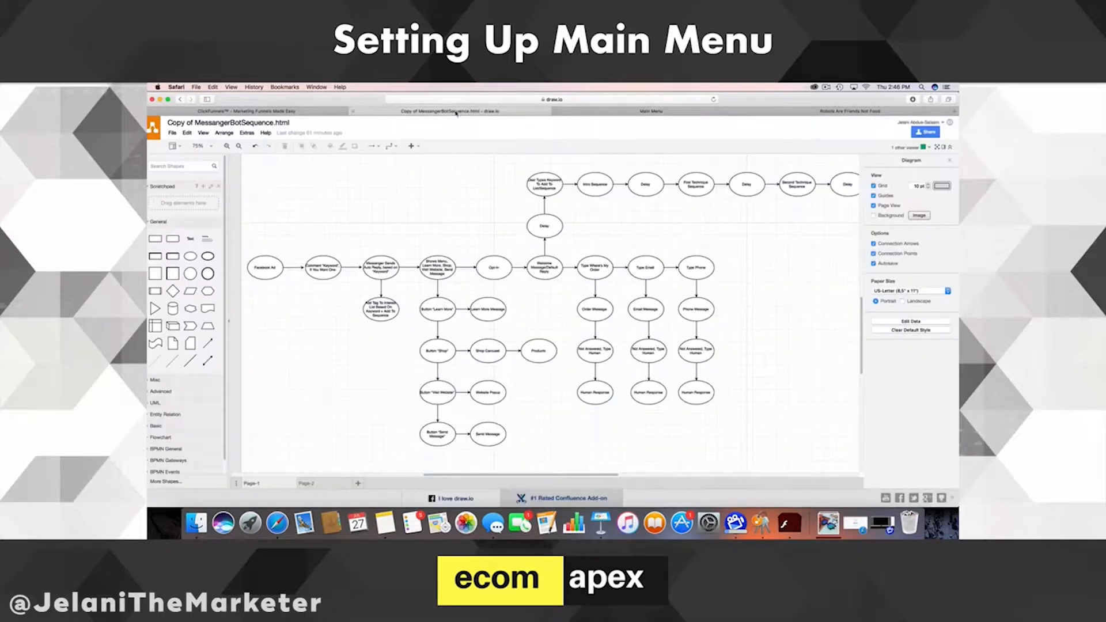
click(608, 111)
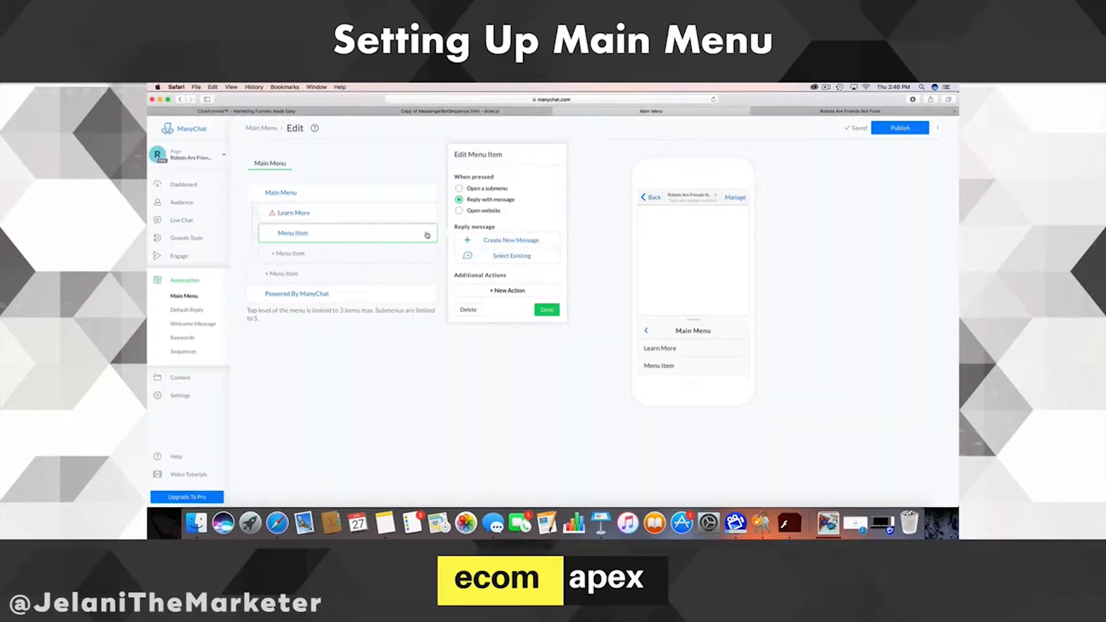
drag(311, 234, 269, 234)
text(Shop Other pRo)
key(BackSpace)
key(BackSpace)
key(BackSpace)
key(BackSpace)
text(PProducts)
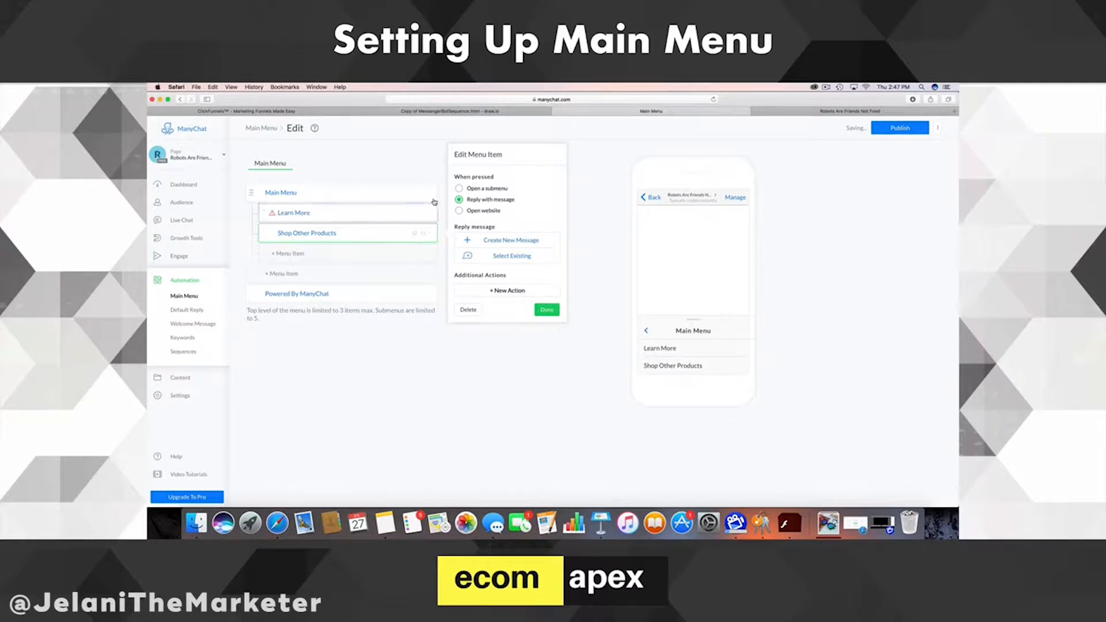
drag(344, 237, 293, 233)
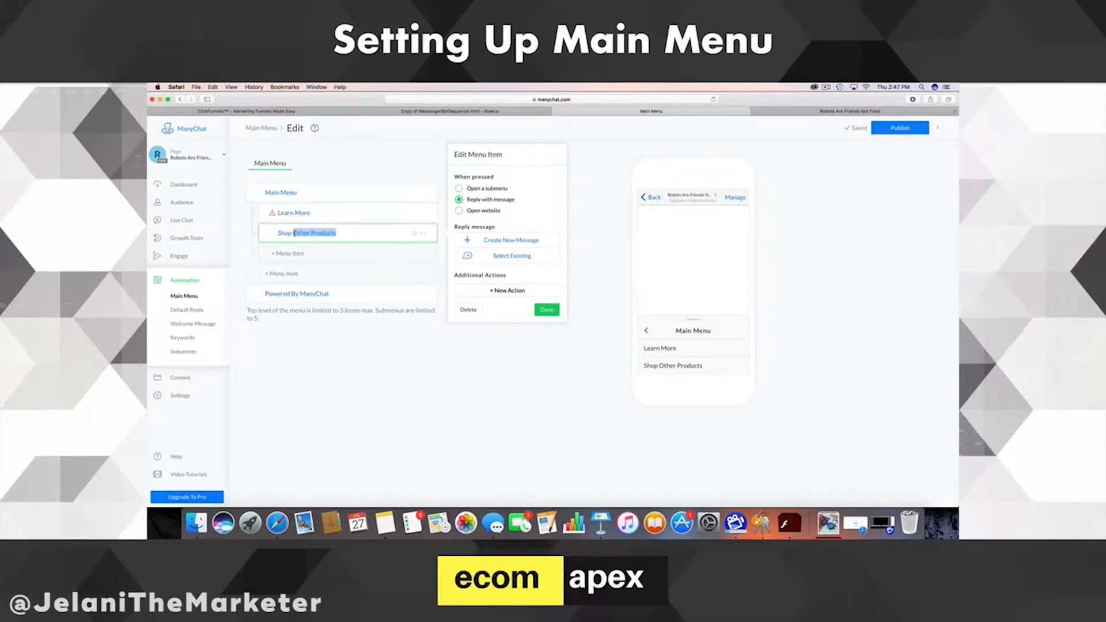
text(Our Top Products)
- Check the flowchart for the remaining buttons and add a third submenu item
click(445, 111)
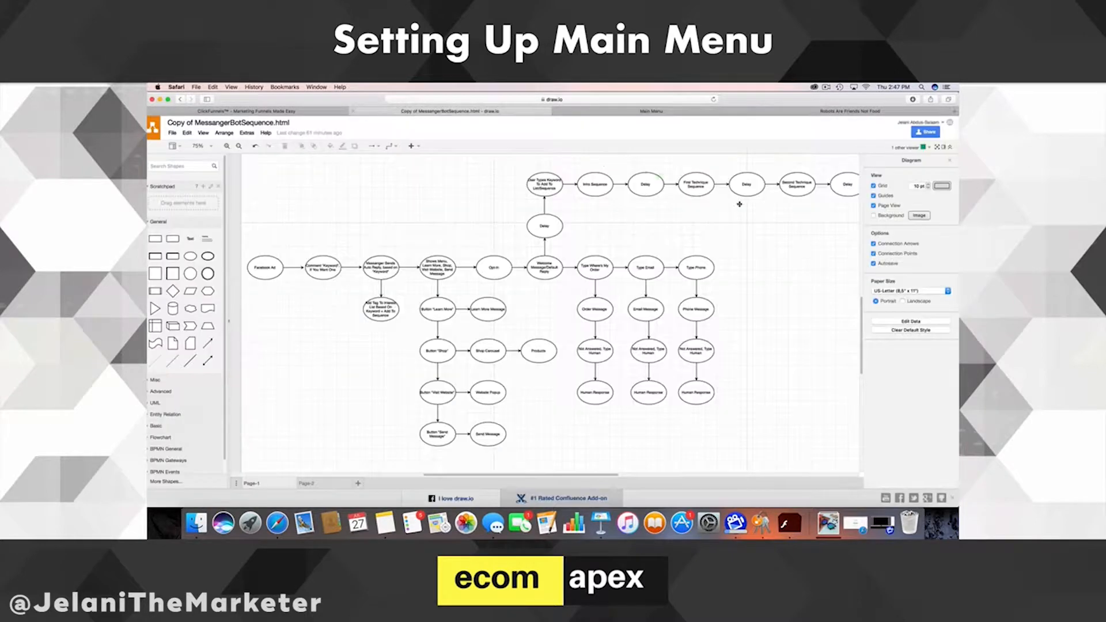
click(609, 111)
click(303, 256)
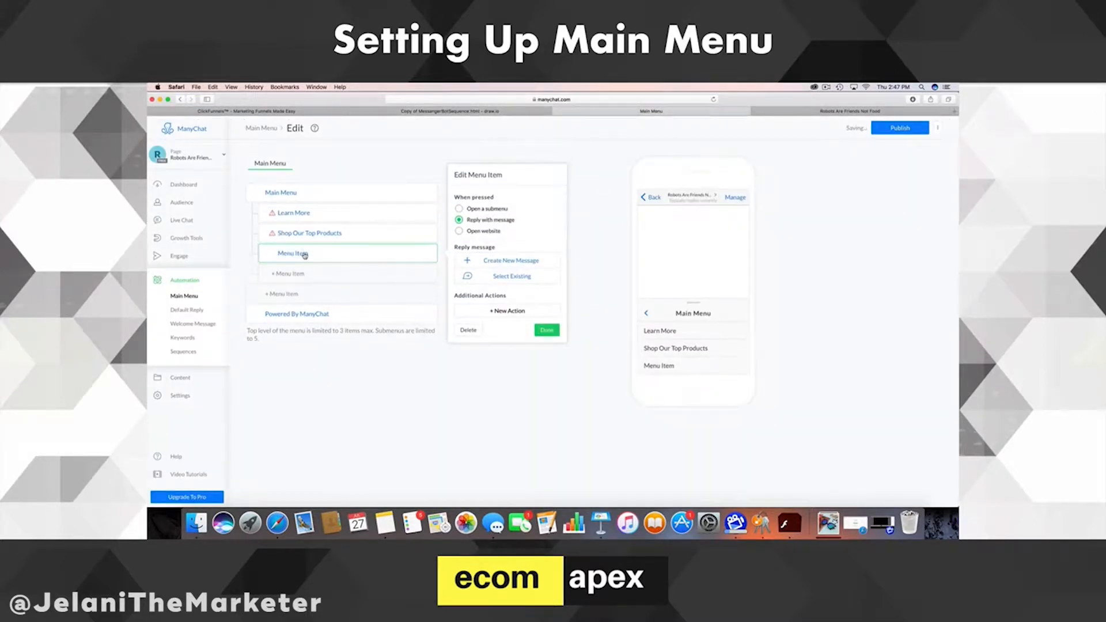
- Name the third item Visit Website and add a fourth named Chat With Us
drag(310, 254, 252, 254)
text(Visit Website)
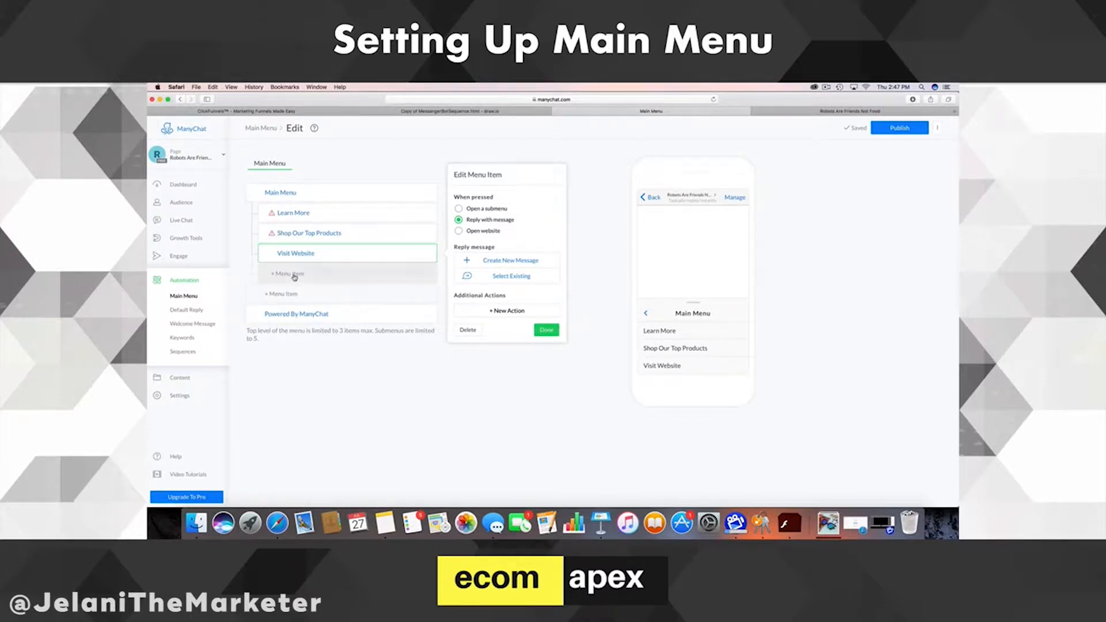
click(295, 275)
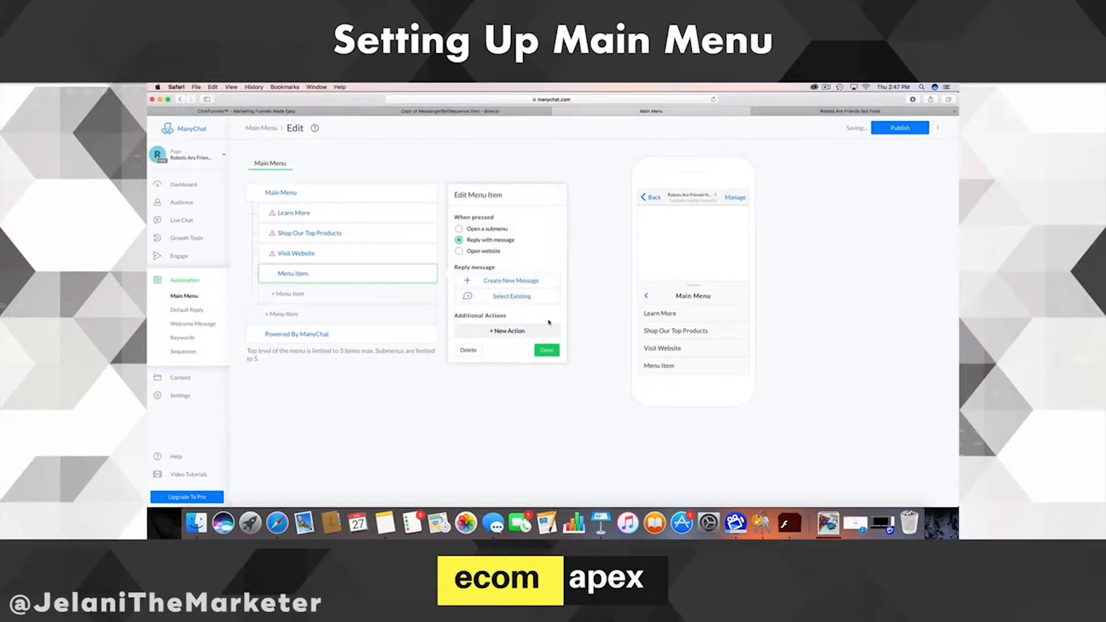
click(306, 275)
text(Chat Wi)
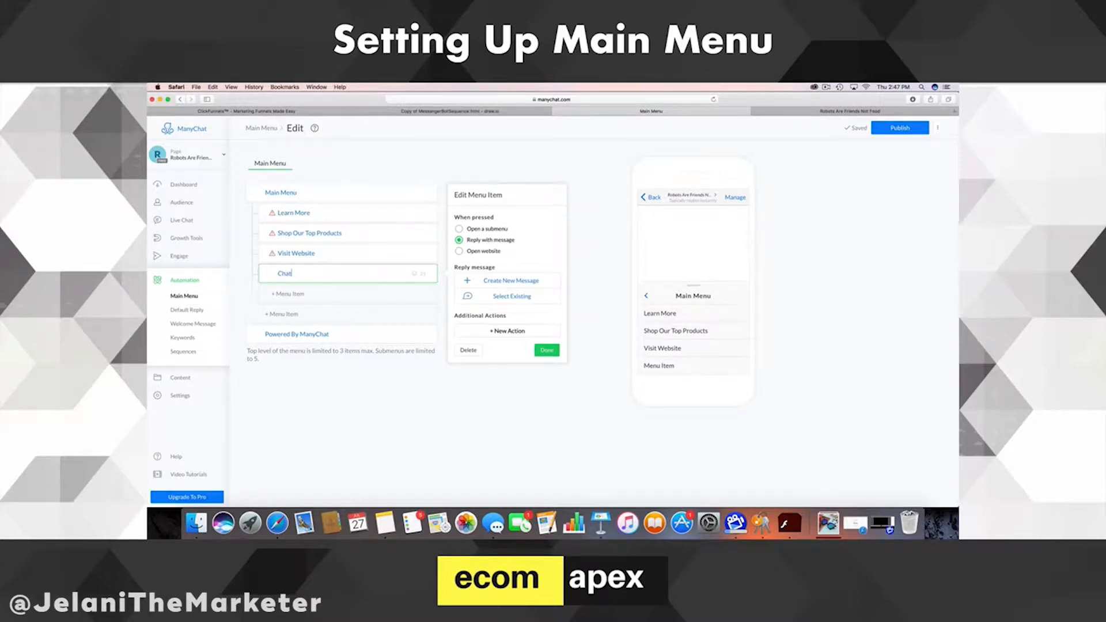
text(th Us)
- Check the four Main Menu submenu items in the phone preview
click(486, 442)
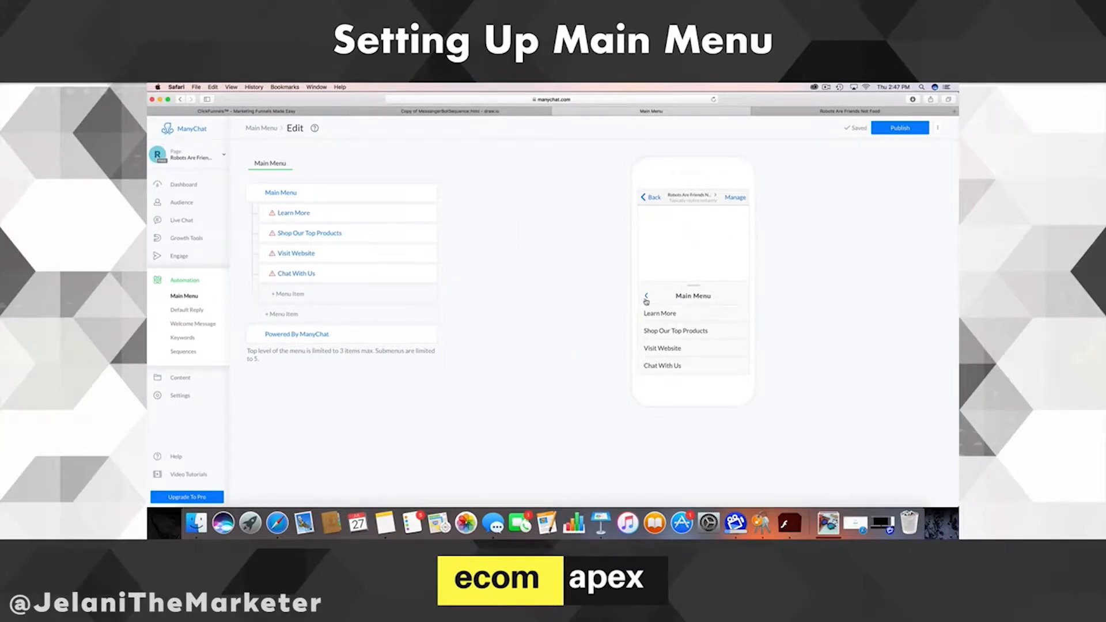
click(646, 296)
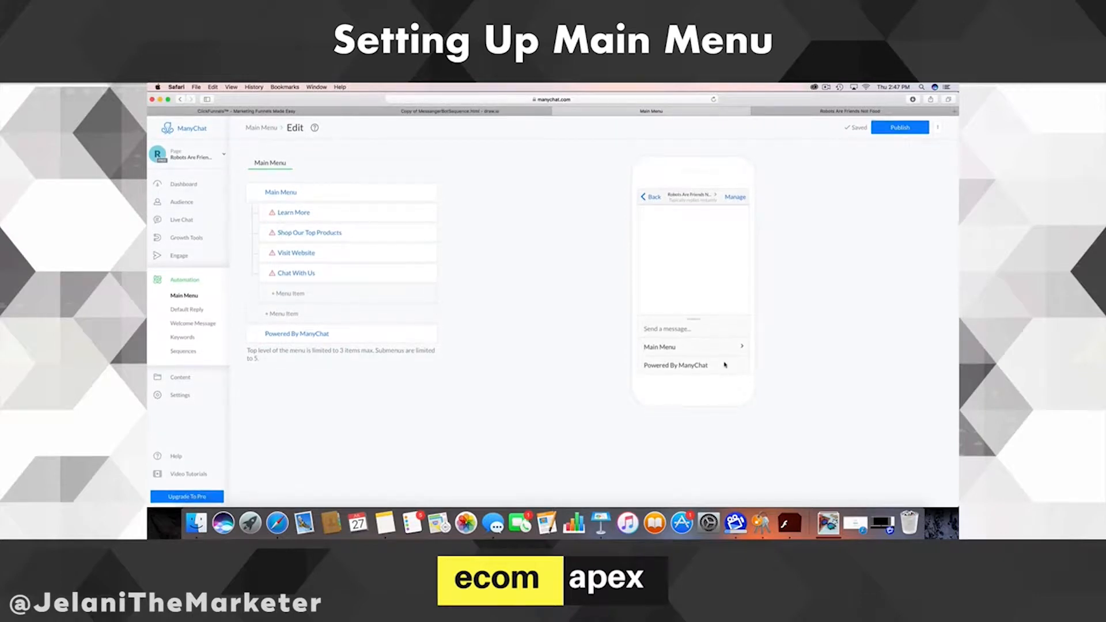
click(666, 348)
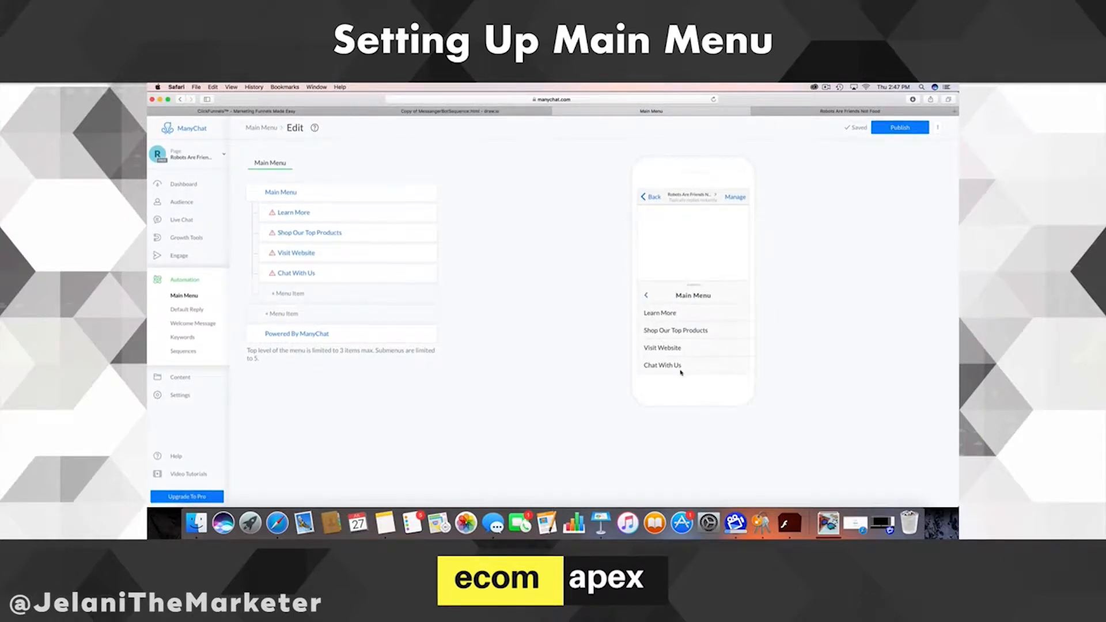
click(647, 296)
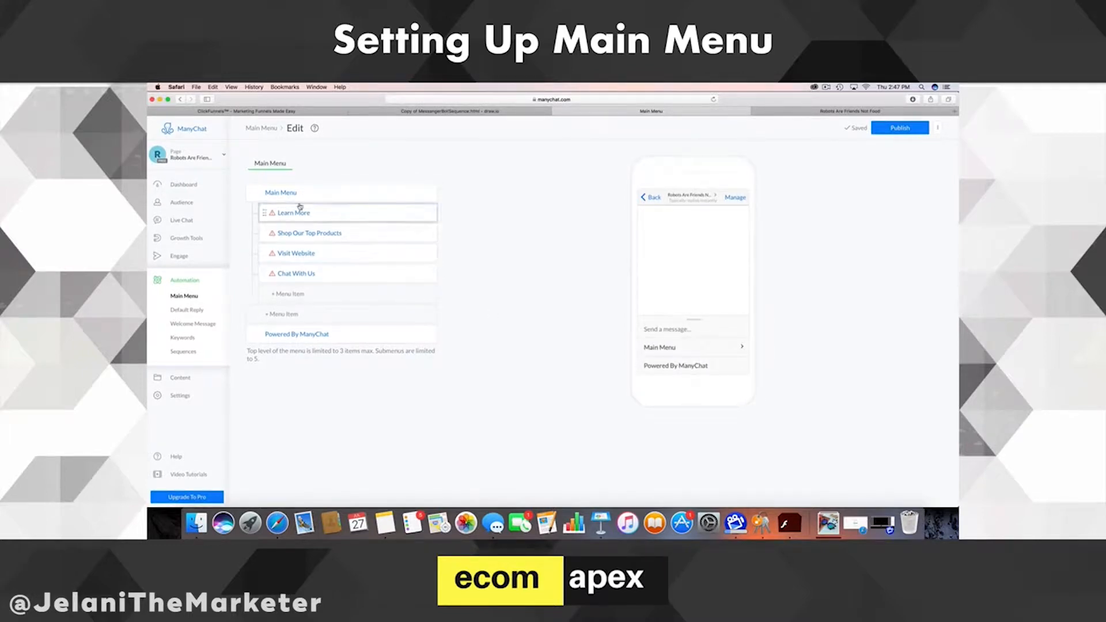
mouse_move(274, 215)
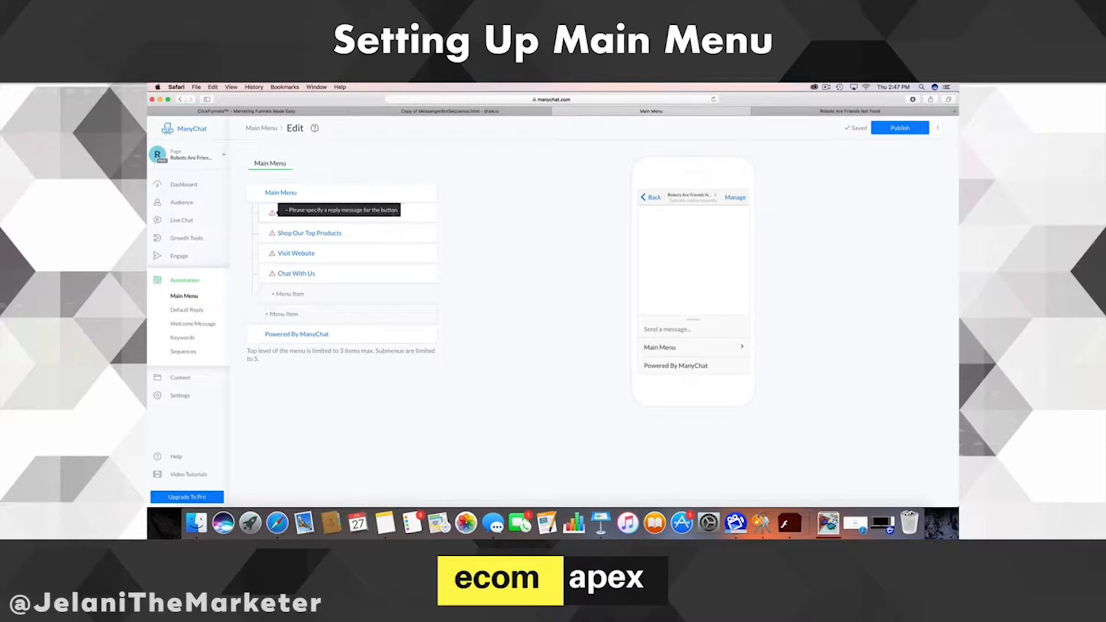
- Give Learn More a text reply thanking the user and describing The Deal Box's 2016 founding as a novelty retailer
click(276, 217)
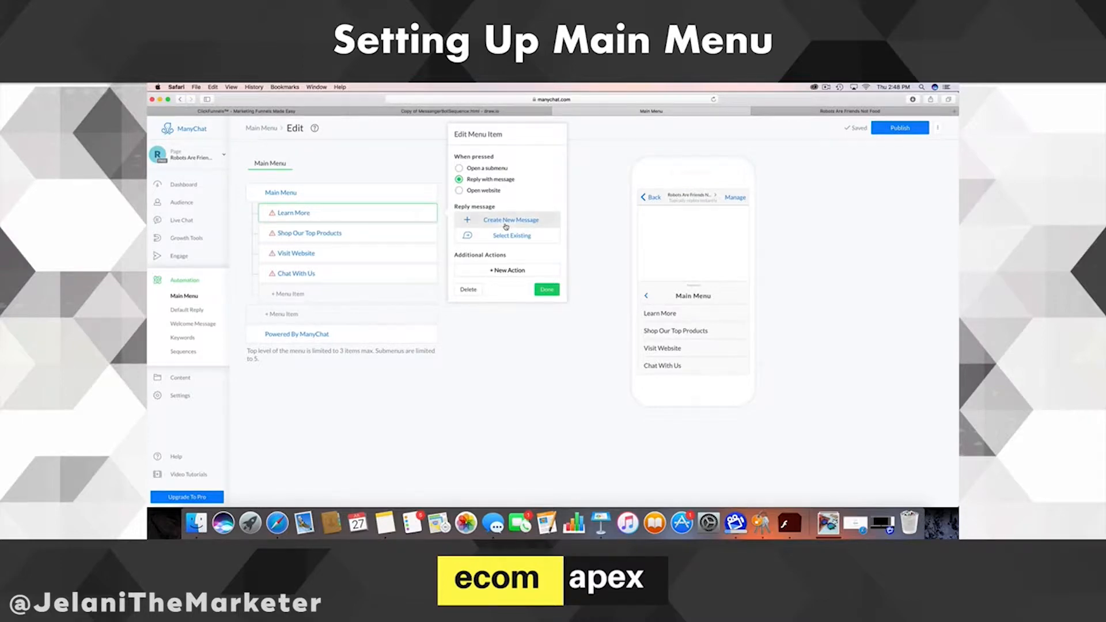
click(506, 226)
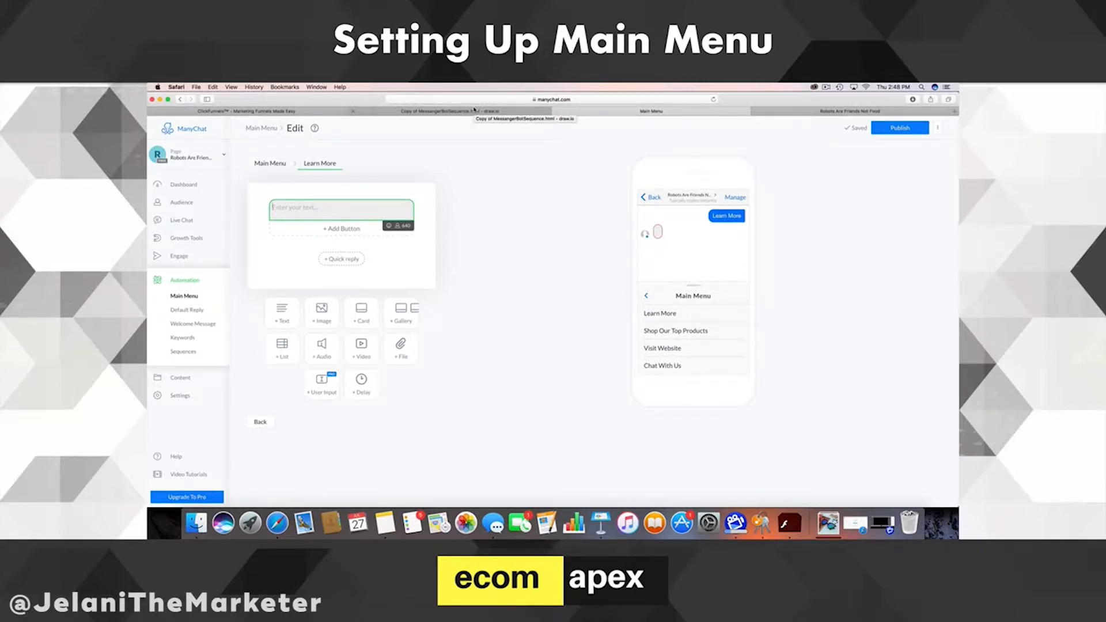
text(Thank you for)
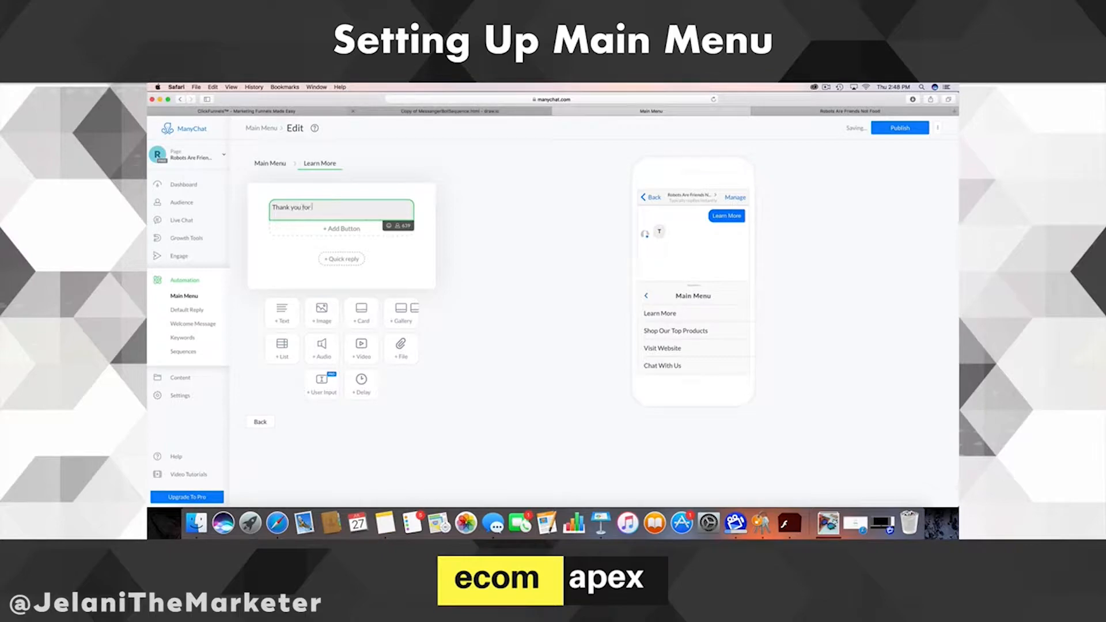
text( wanting to lea)
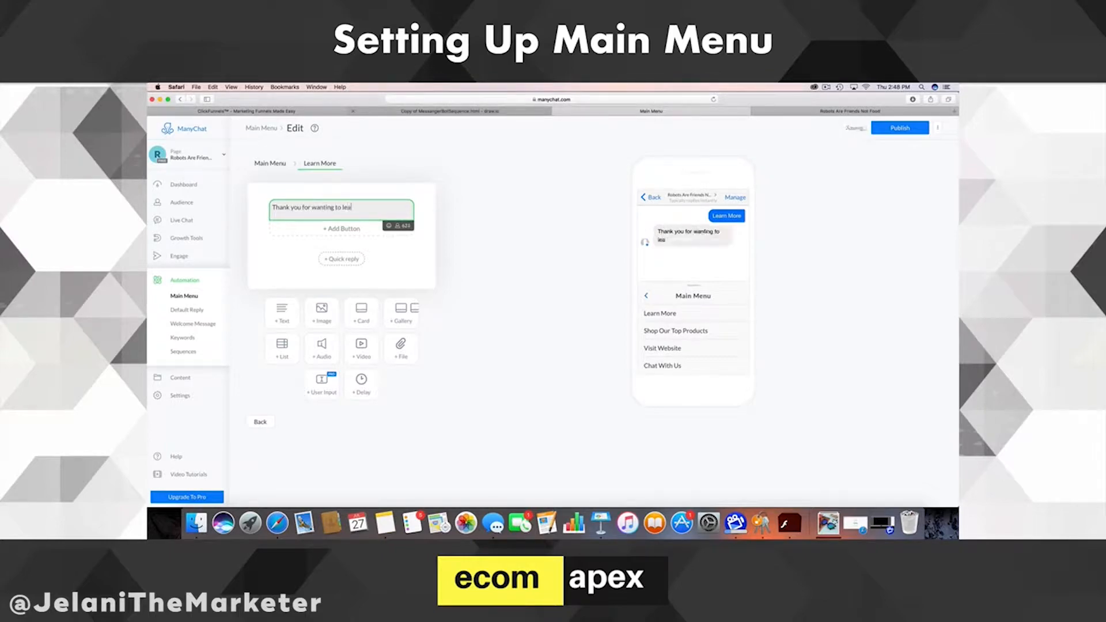
text(rning more about o)
text(ut)
text( bi)
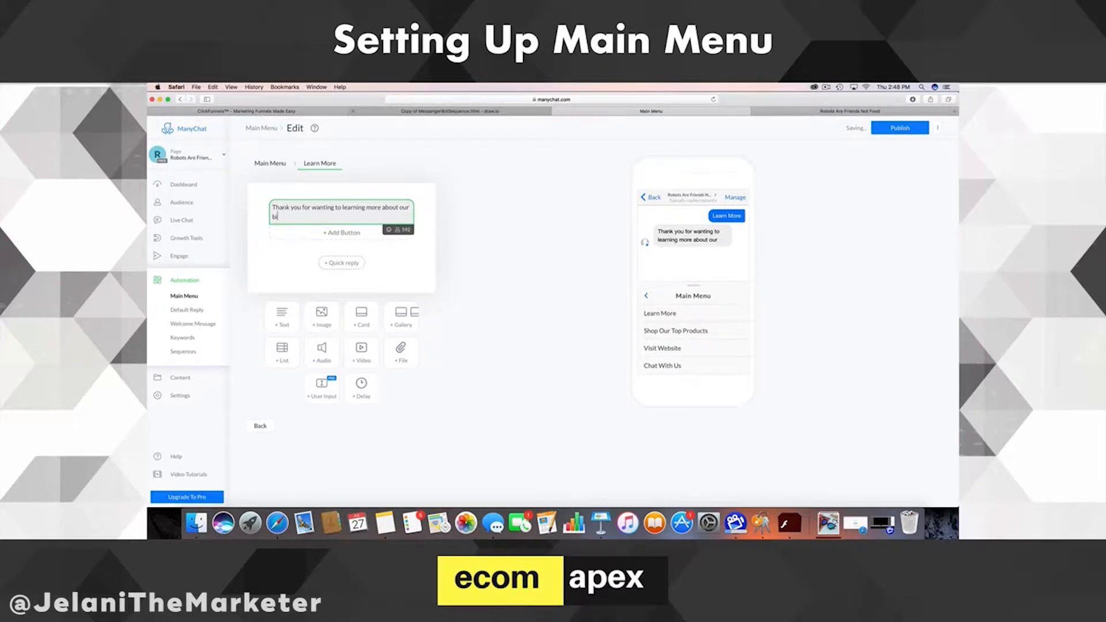
key(BackSpace)
text(usiness.)
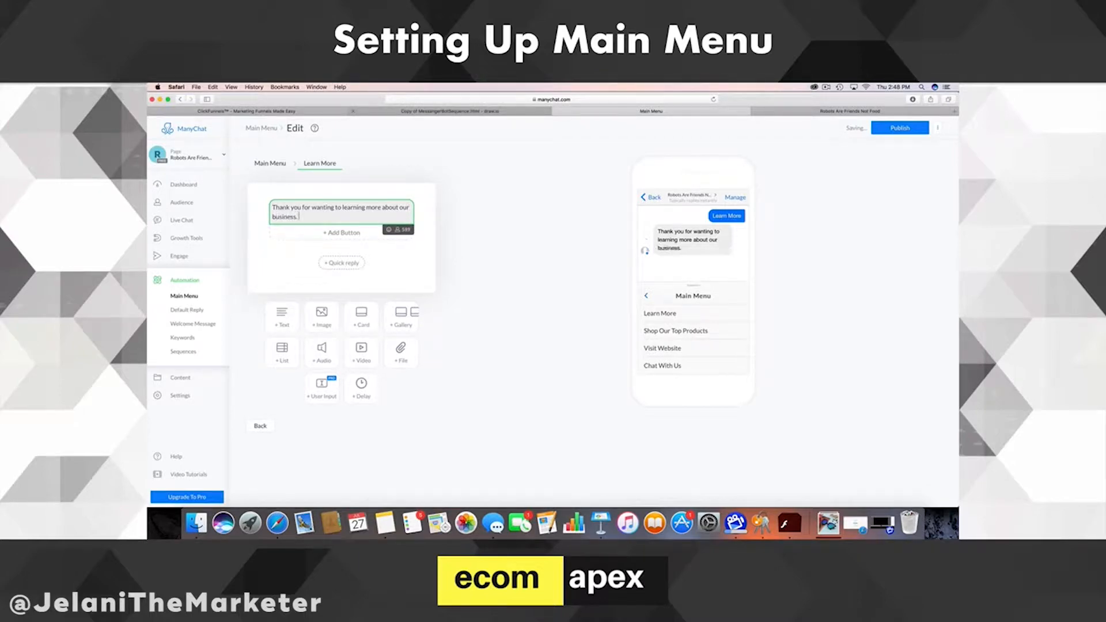
text( The Deal Box was founded in 20)
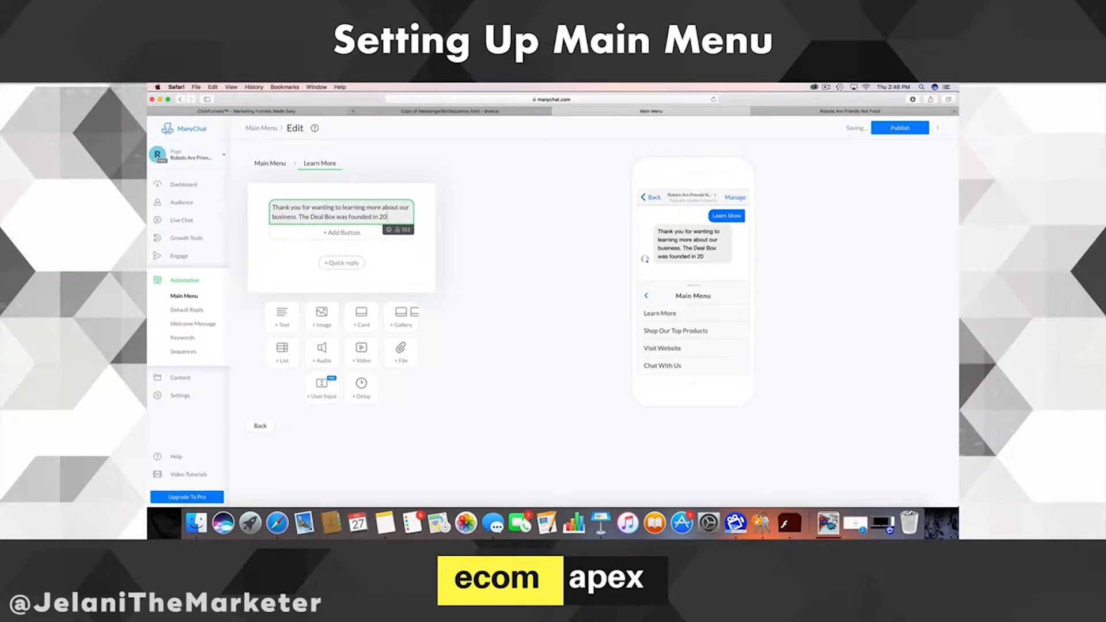
text(16 as a b)
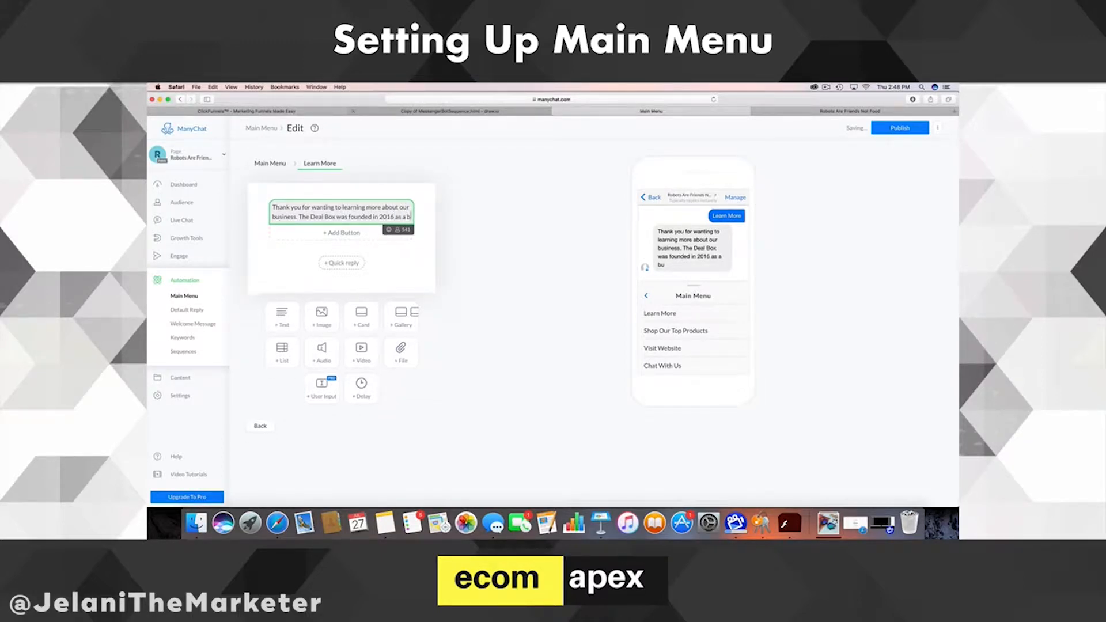
text(online retailer sp)
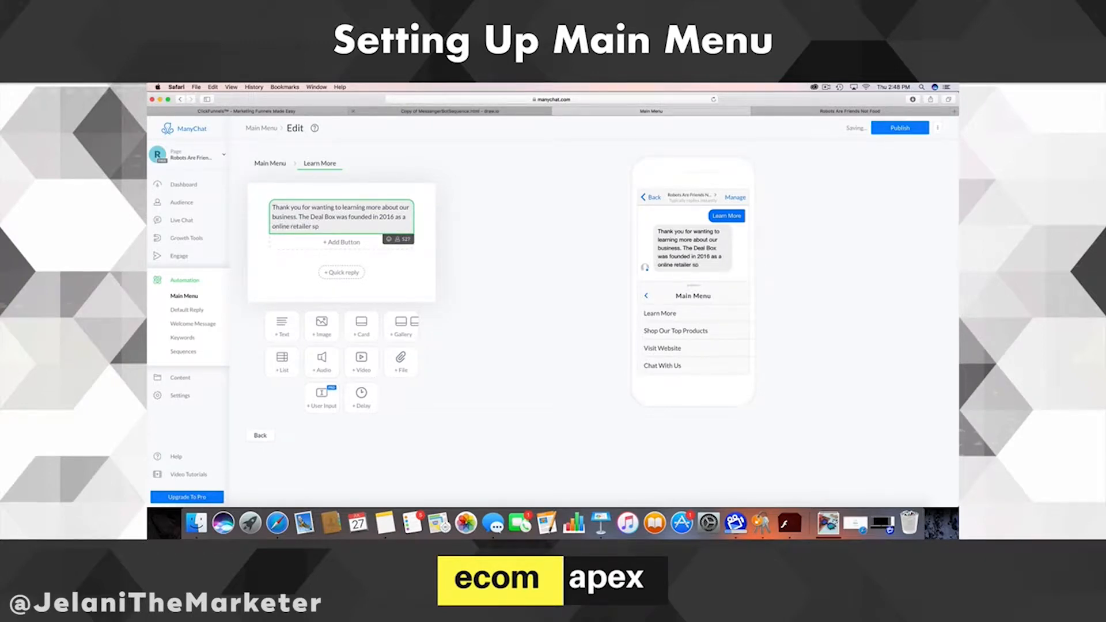
text(ecializing in )
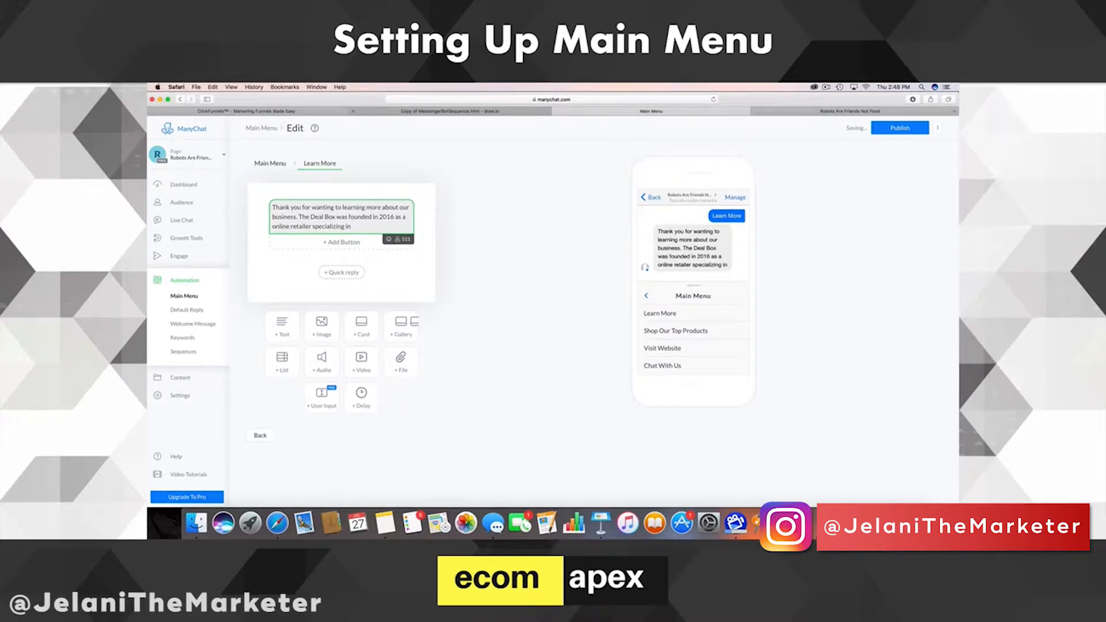
text(nov)
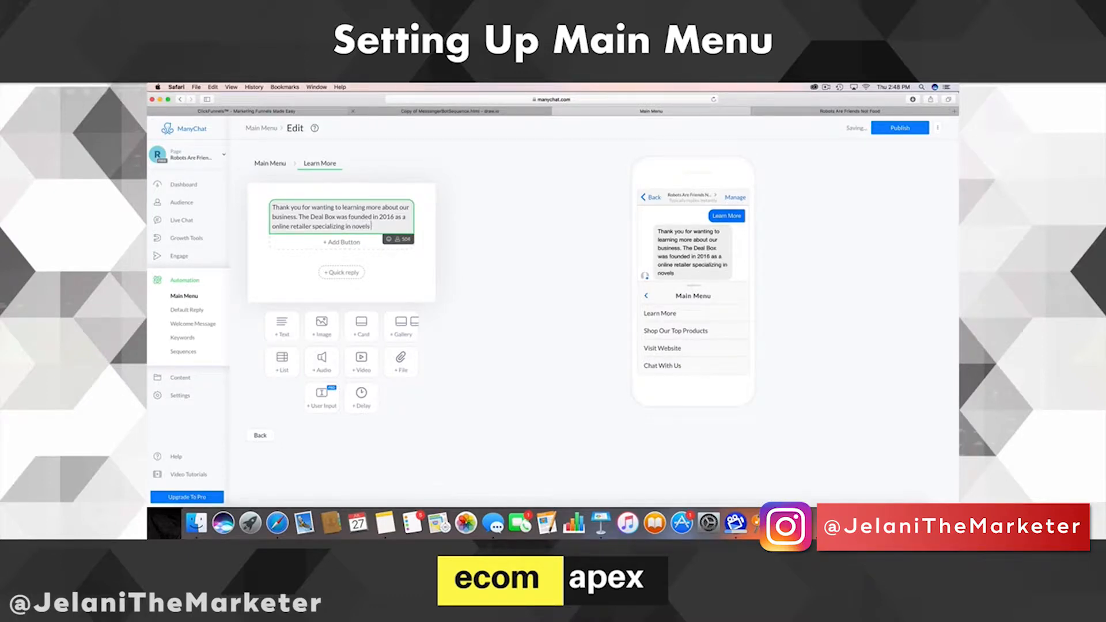
text(elty)
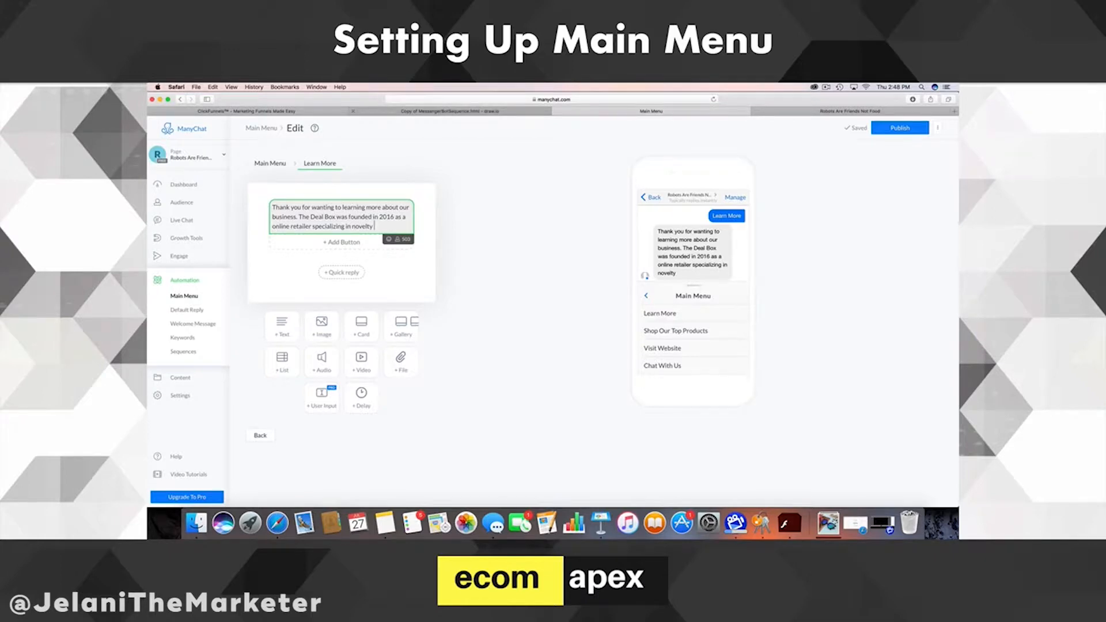
text(items and uniq)
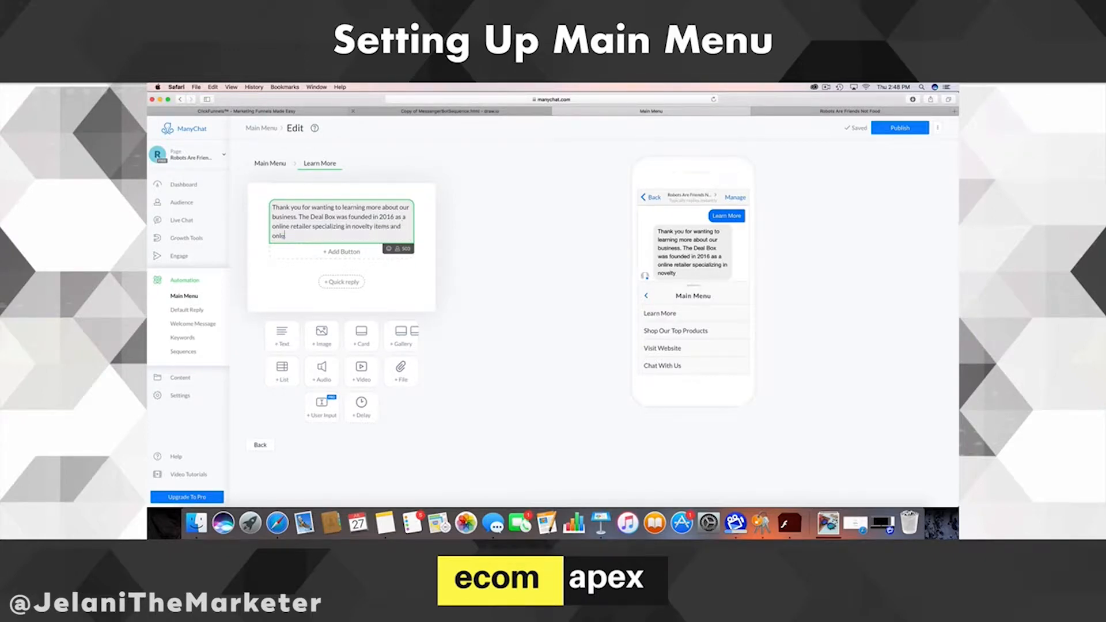
text(ue fifts.)
- Add paragraphs on the New Jersey location, over 100 countries served, and visiting the website or e-mailing
key(Return)
text(We)
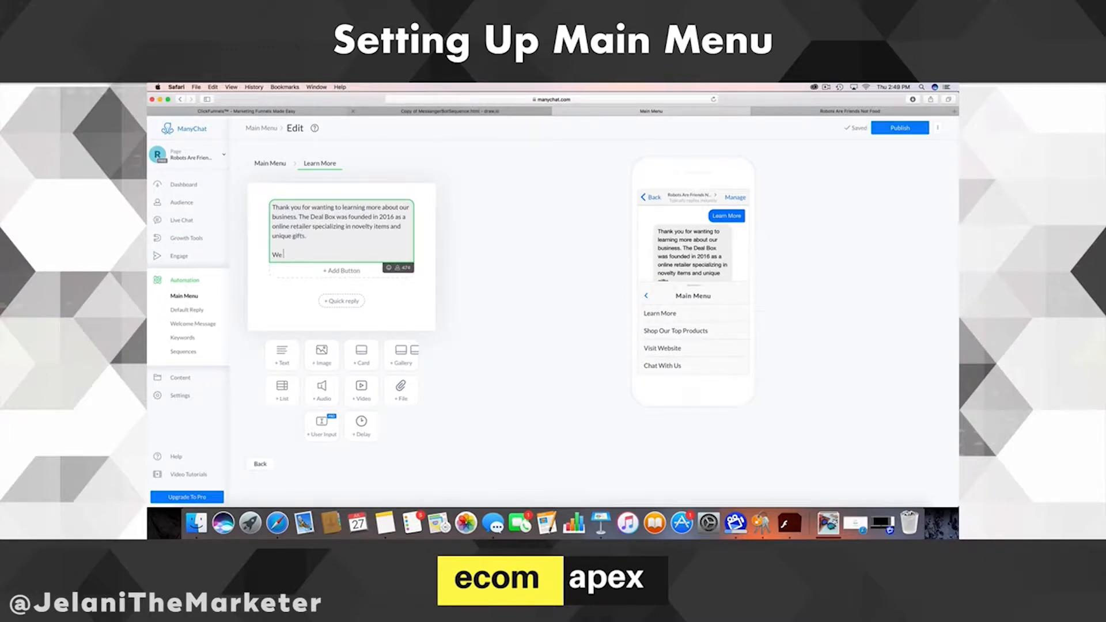
text( are located)
text(In N)
key(BackSpace)
key(BackSpace)
key(BackSpace)
key(BackSpace)
text(in New Jersey and cater to over 100 c)
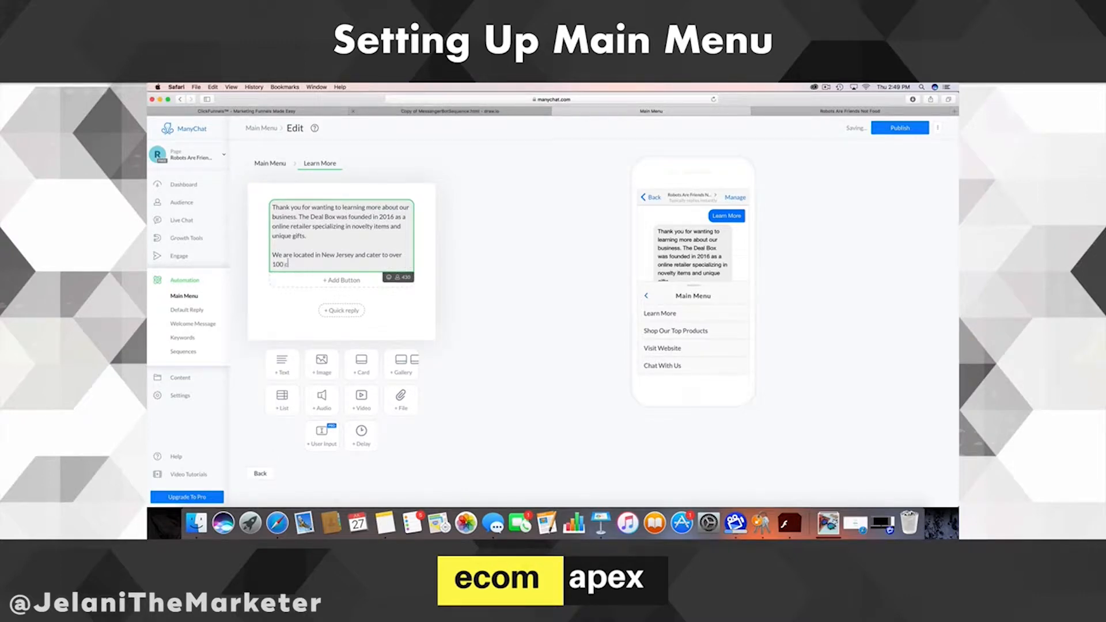
text(ountries.)
key(Return)
key(Return)
text(If you want to know more please visit our webs)
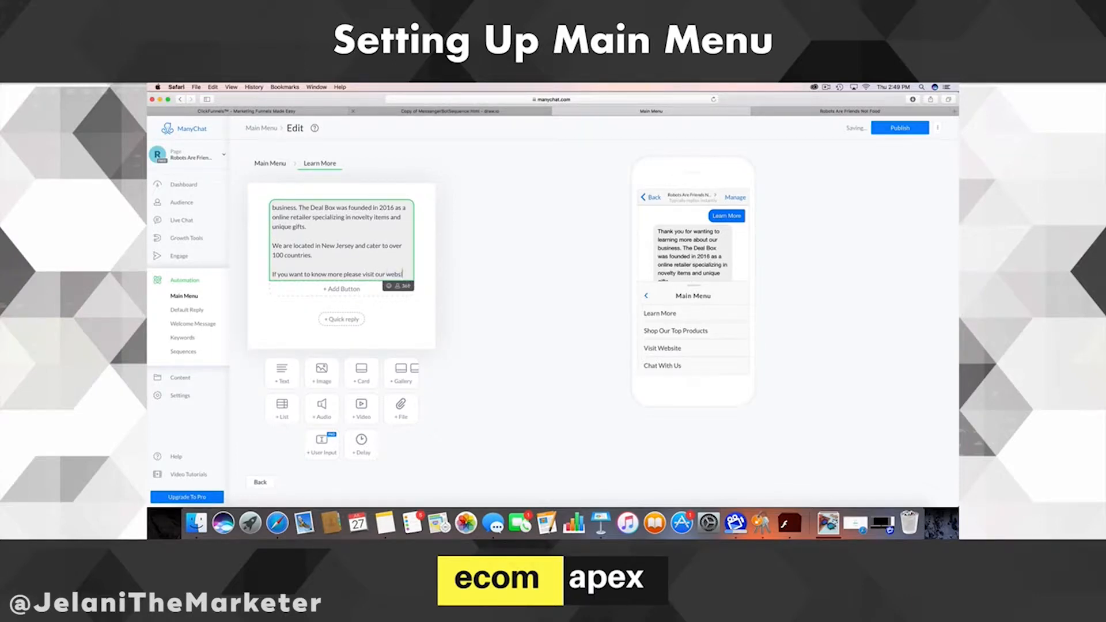
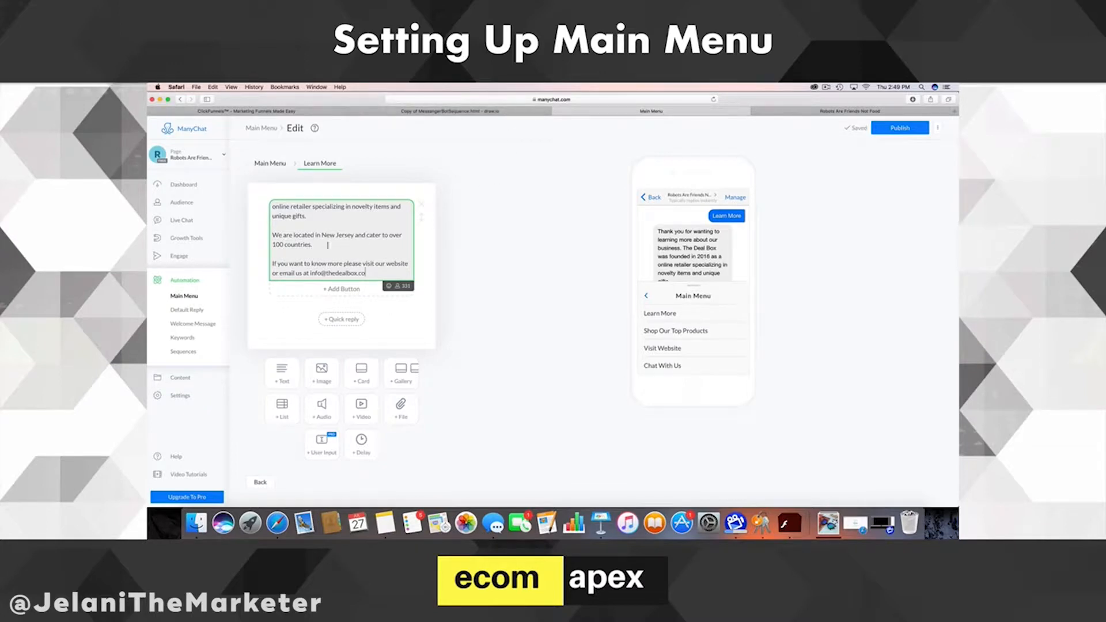
- Add a button set to Open website, then delete it again
scroll(343, 244, up, 3)
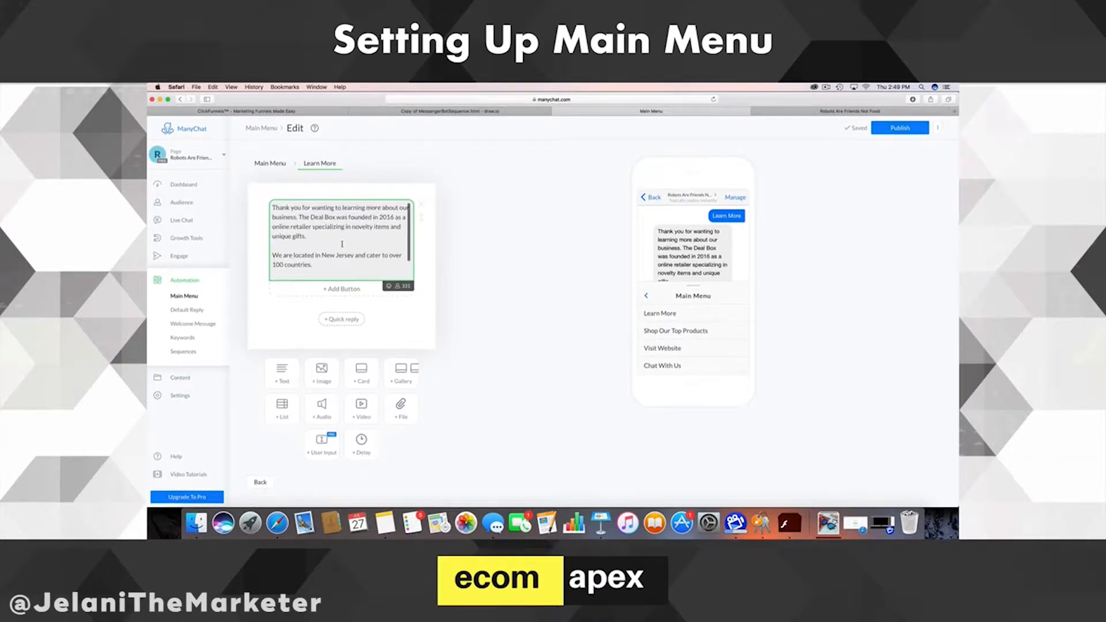
scroll(342, 245, down, 3)
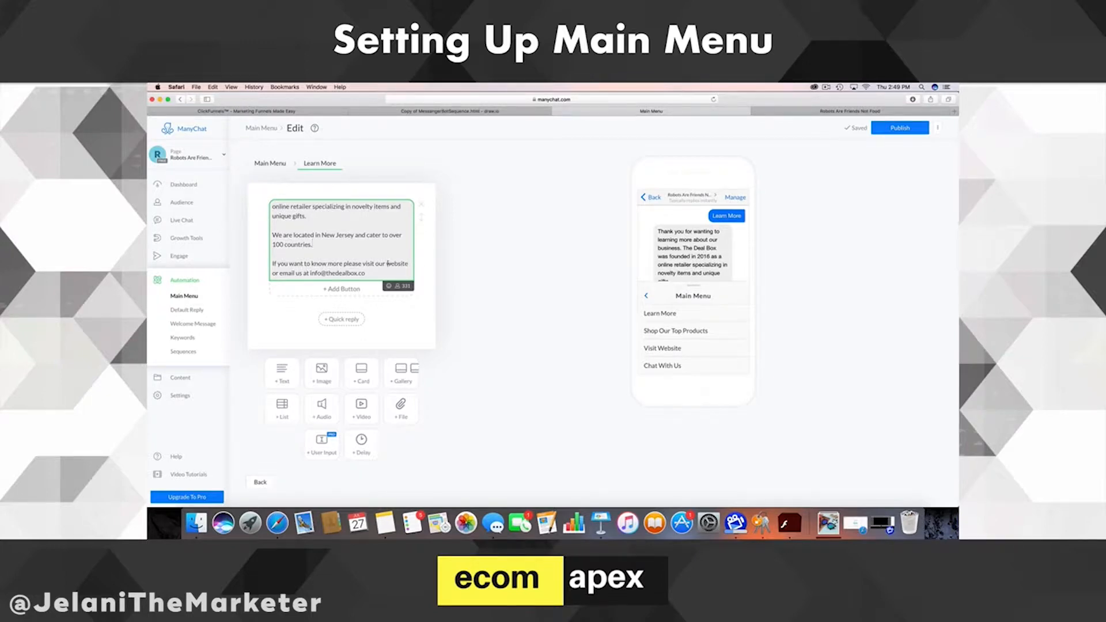
drag(377, 264, 277, 273)
click(397, 253)
click(349, 289)
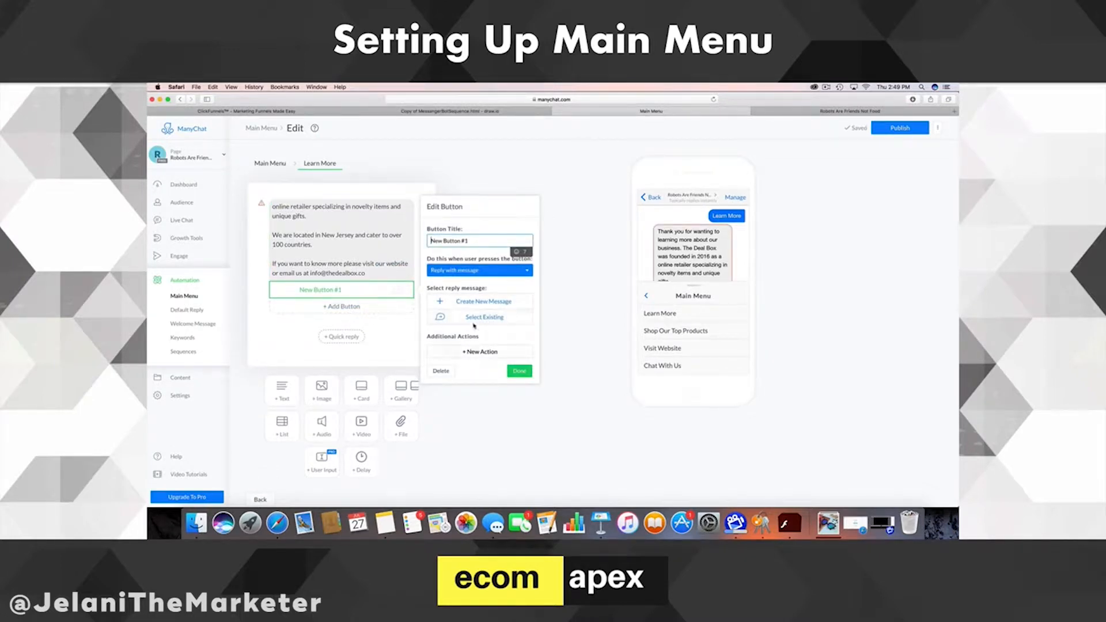
click(485, 274)
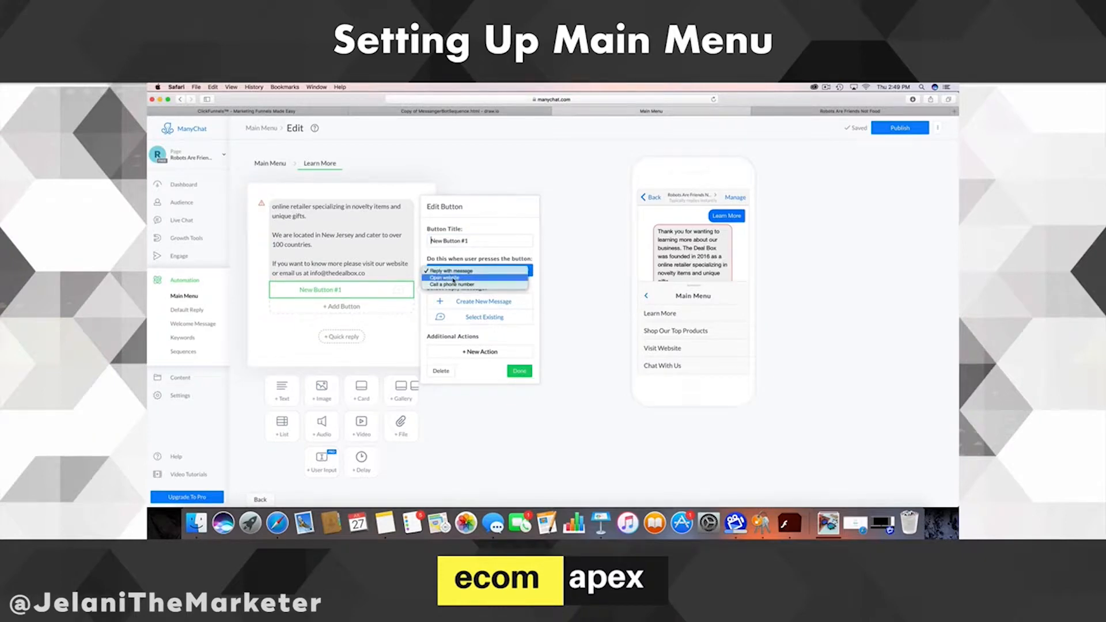
click(454, 278)
click(440, 343)
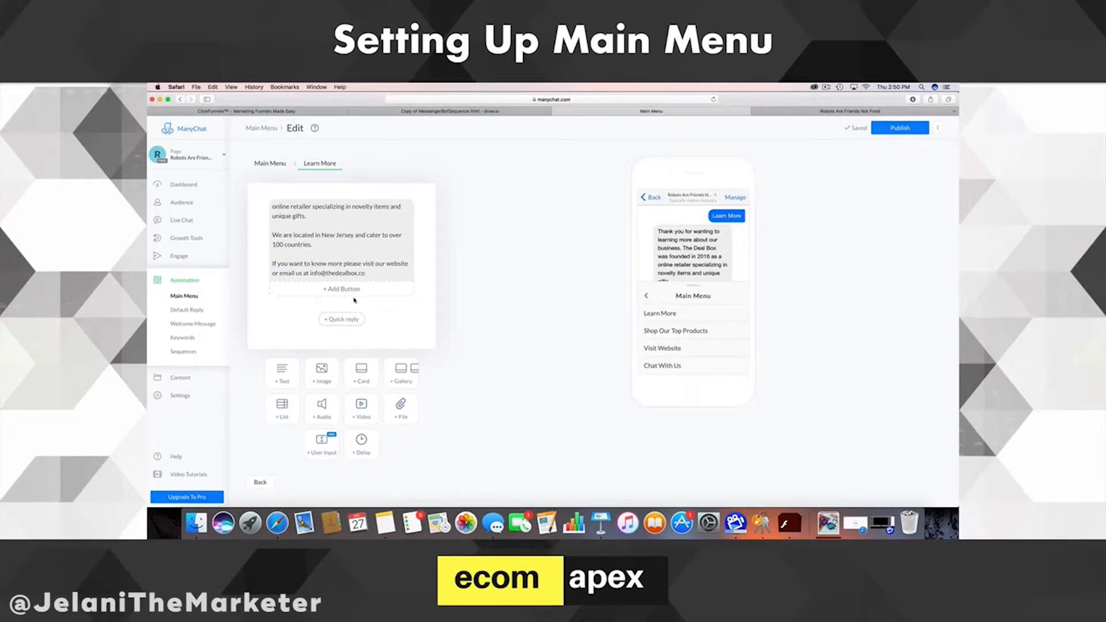
click(363, 443)
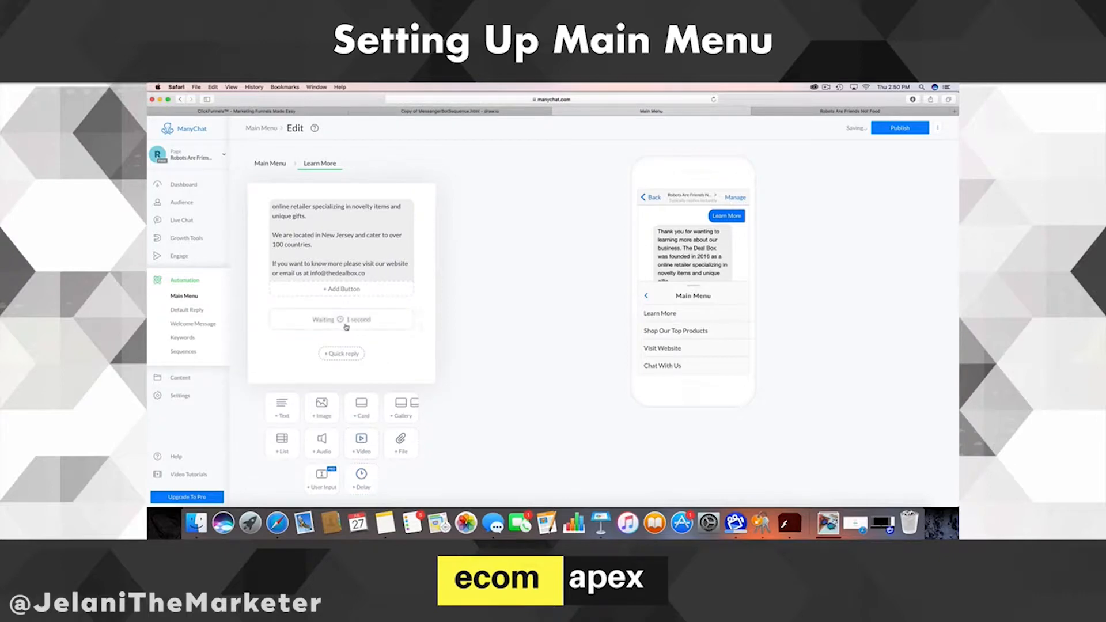
drag(341, 323, 382, 335)
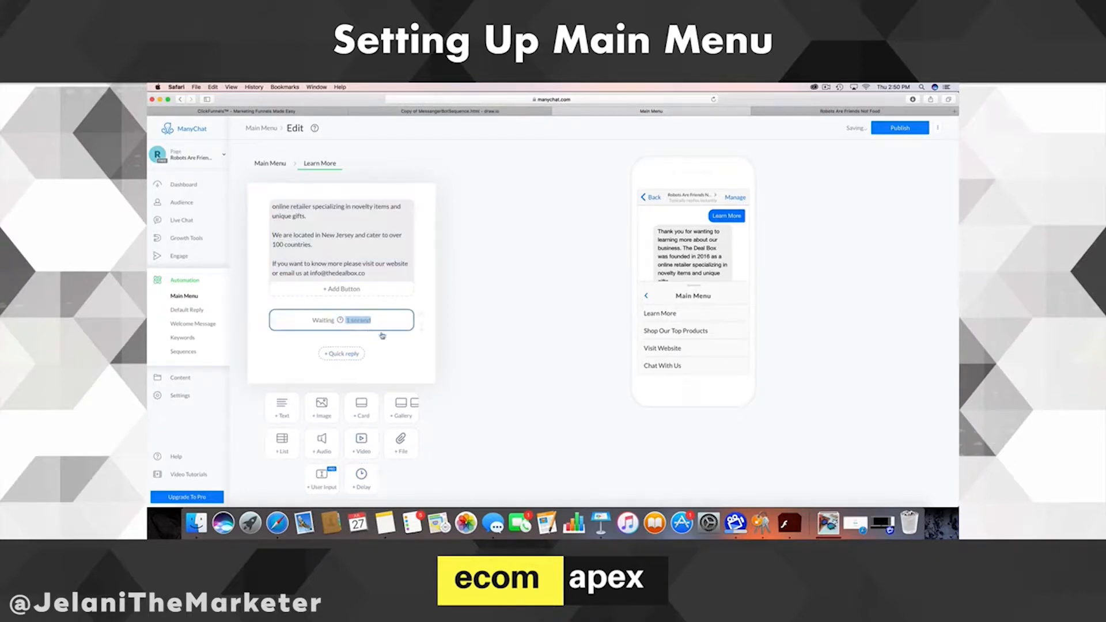
click(382, 333)
mouse_move(421, 318)
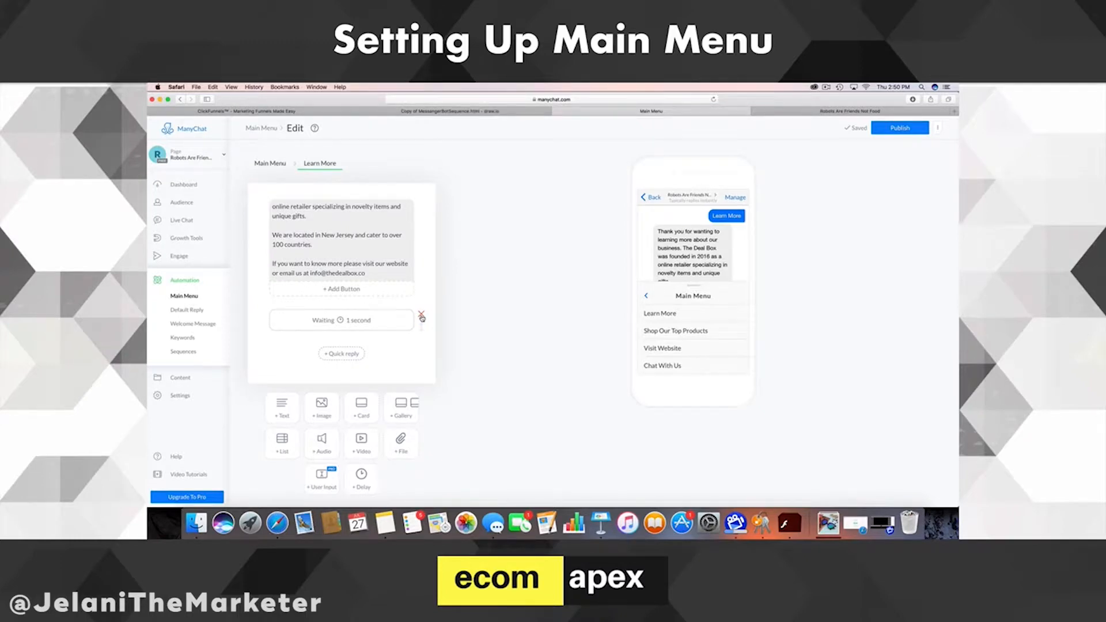
click(422, 315)
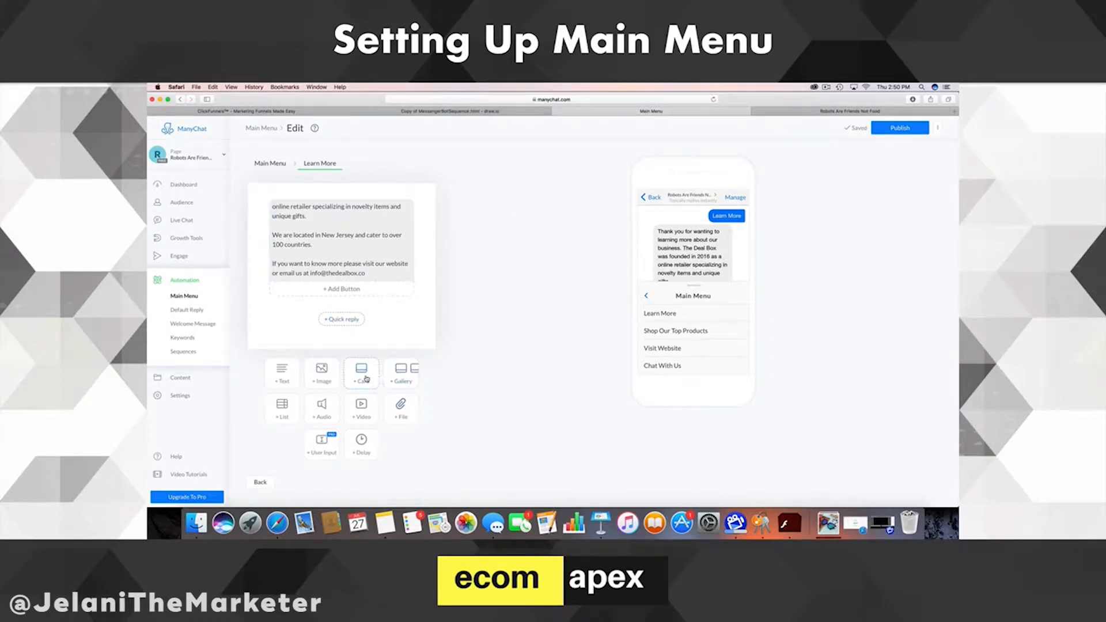
- Add a file block to the Learn More reply and move it above the text
click(330, 378)
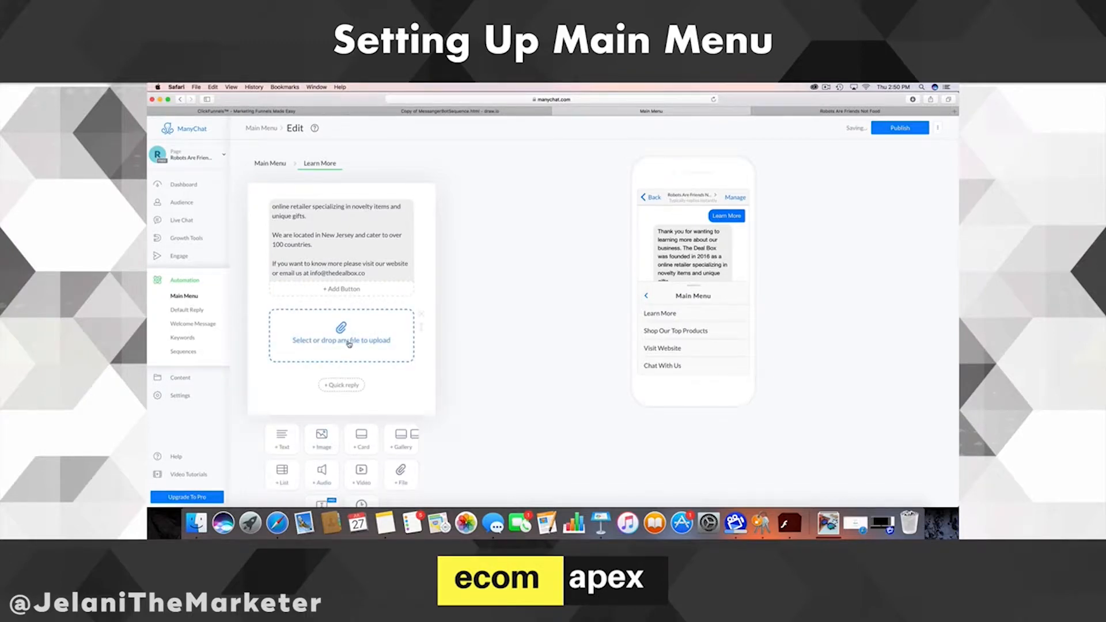
drag(349, 343, 429, 322)
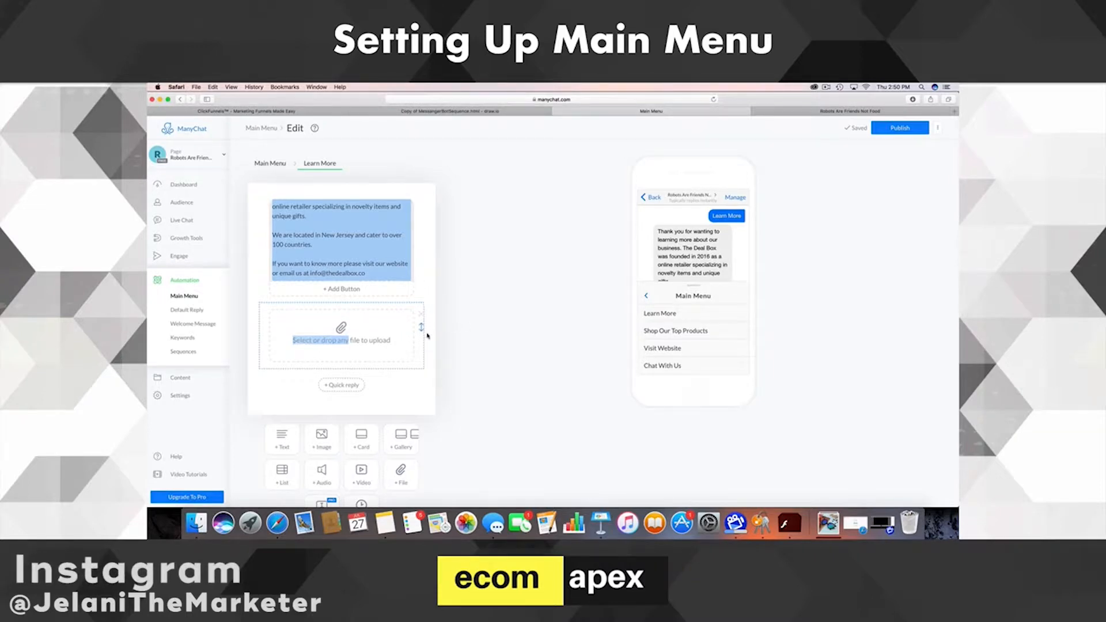
click(427, 335)
drag(419, 315, 333, 216)
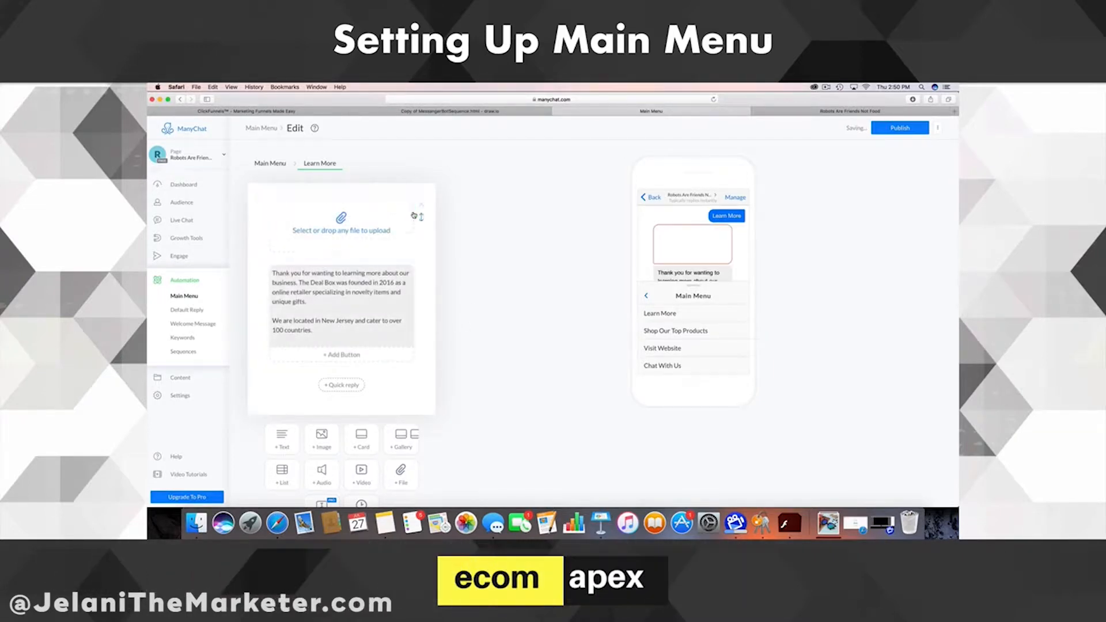
- Upload TheDeal Box.png from the Downloads folder into the image block
click(339, 222)
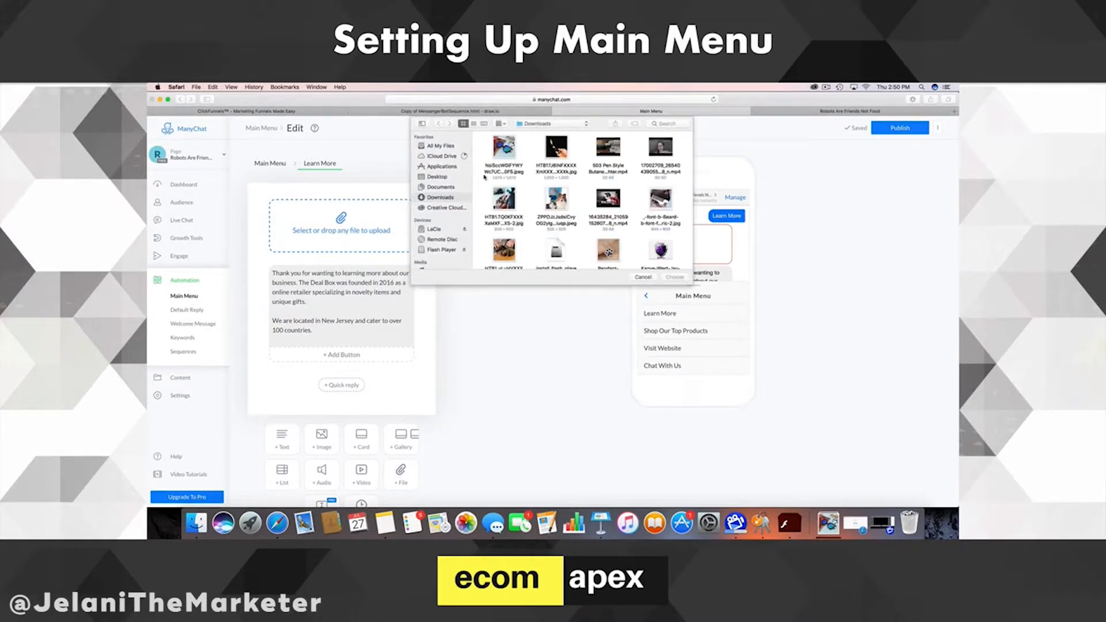
scroll(491, 222, down, 15)
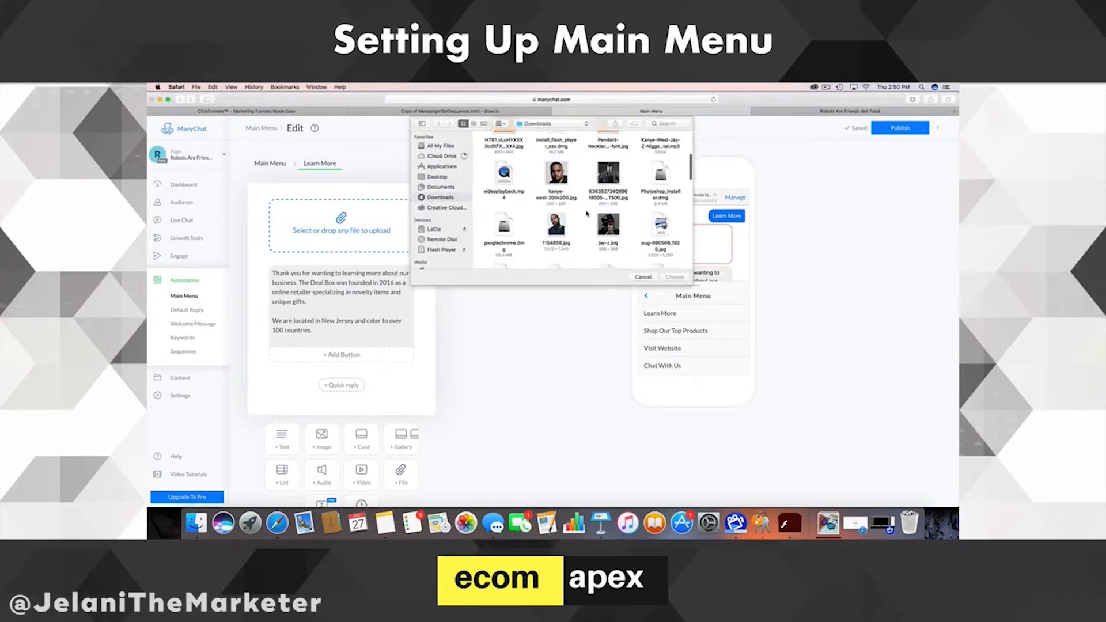
scroll(586, 214, down, 10)
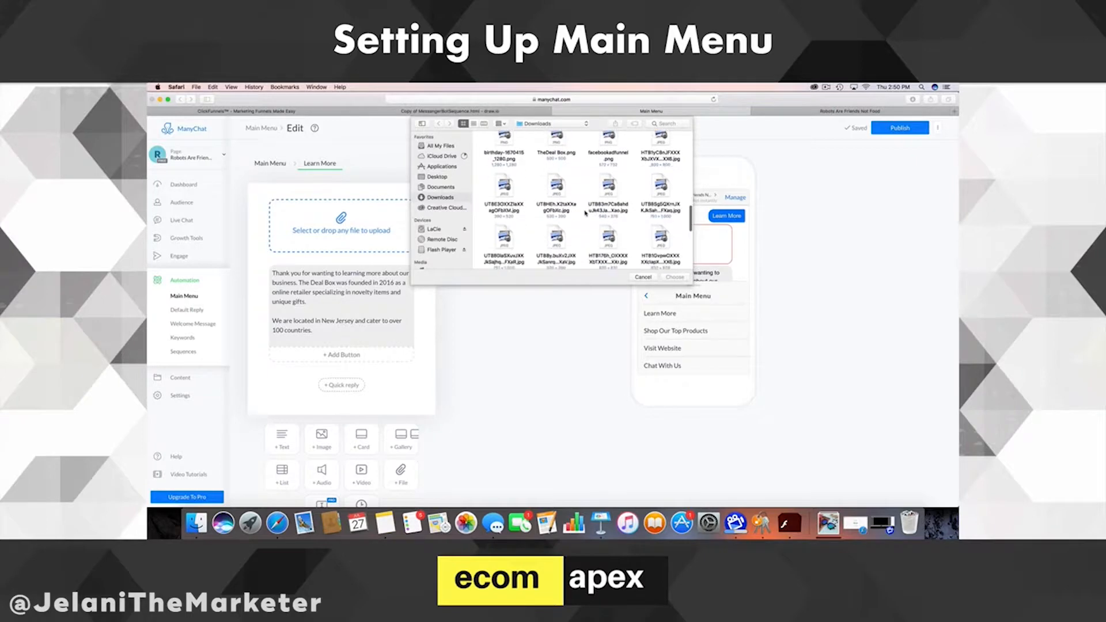
scroll(585, 213, down, 10)
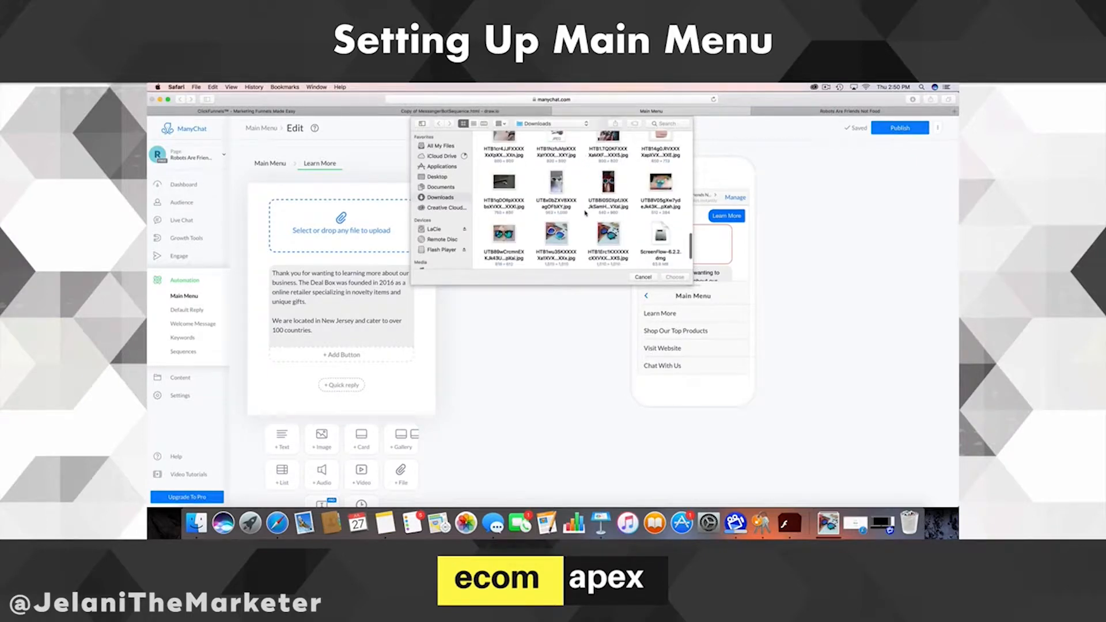
scroll(584, 214, up, 10)
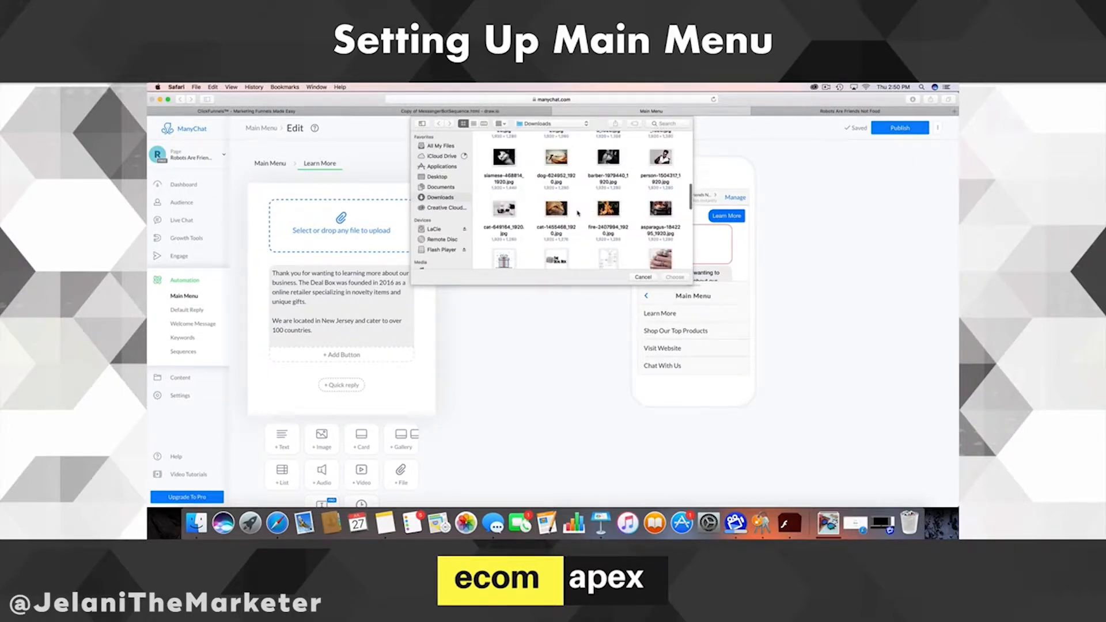
click(436, 176)
scroll(580, 198, down, 5)
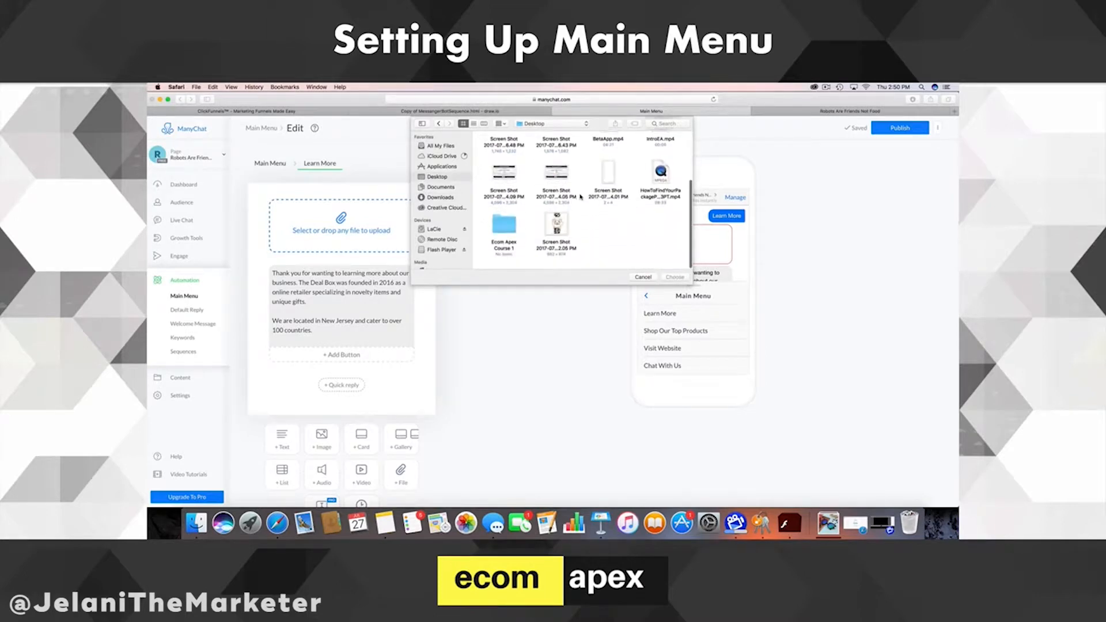
scroll(580, 197, up, 3)
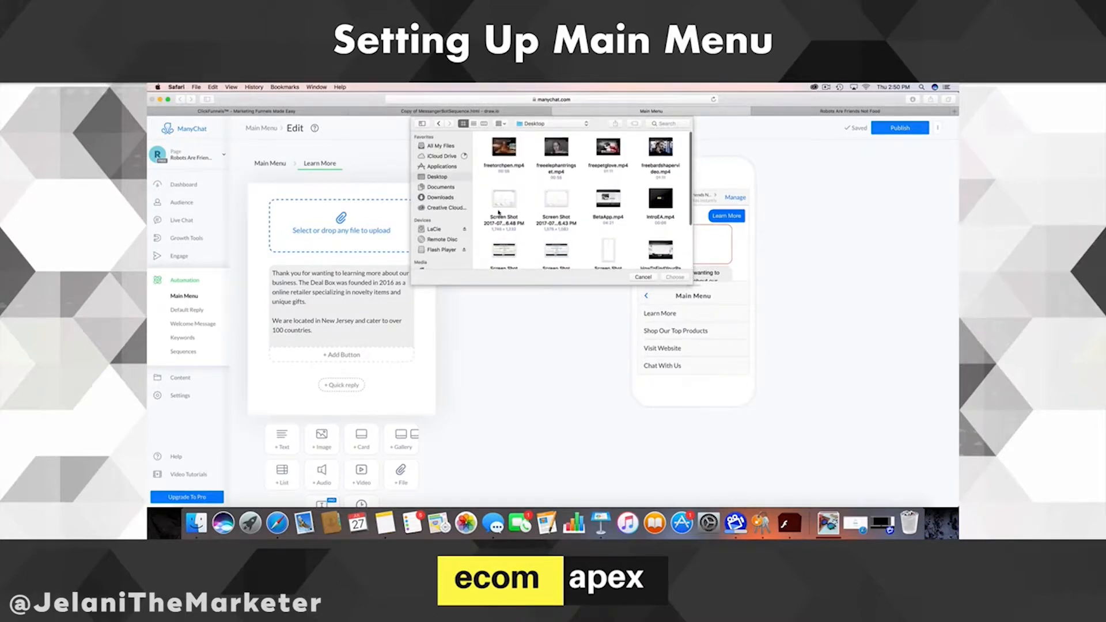
click(440, 187)
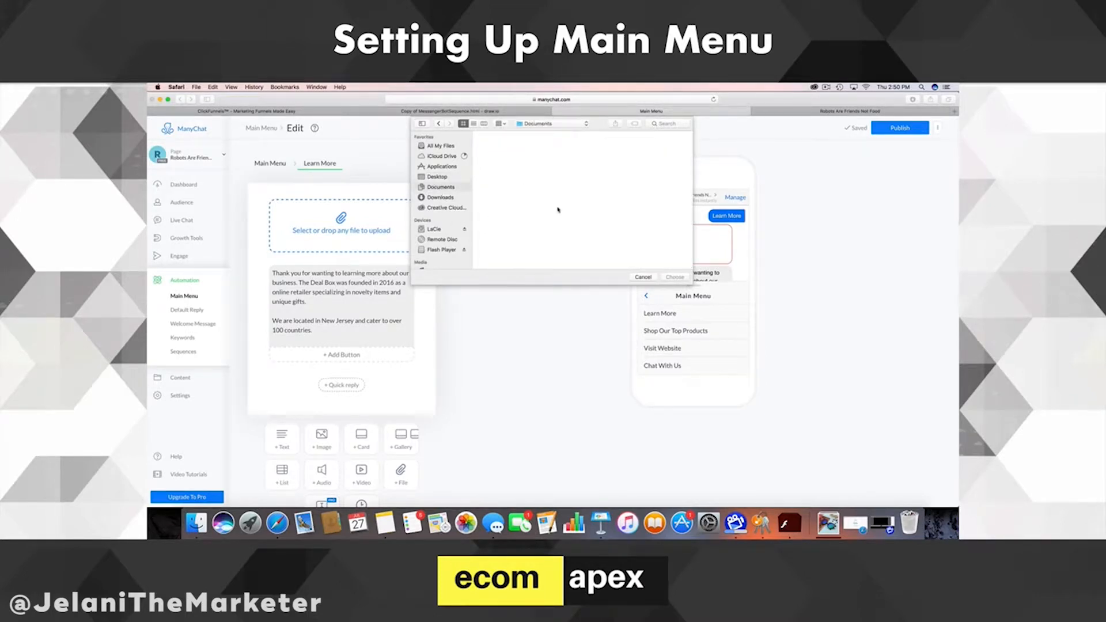
click(441, 197)
scroll(563, 200, down, 10)
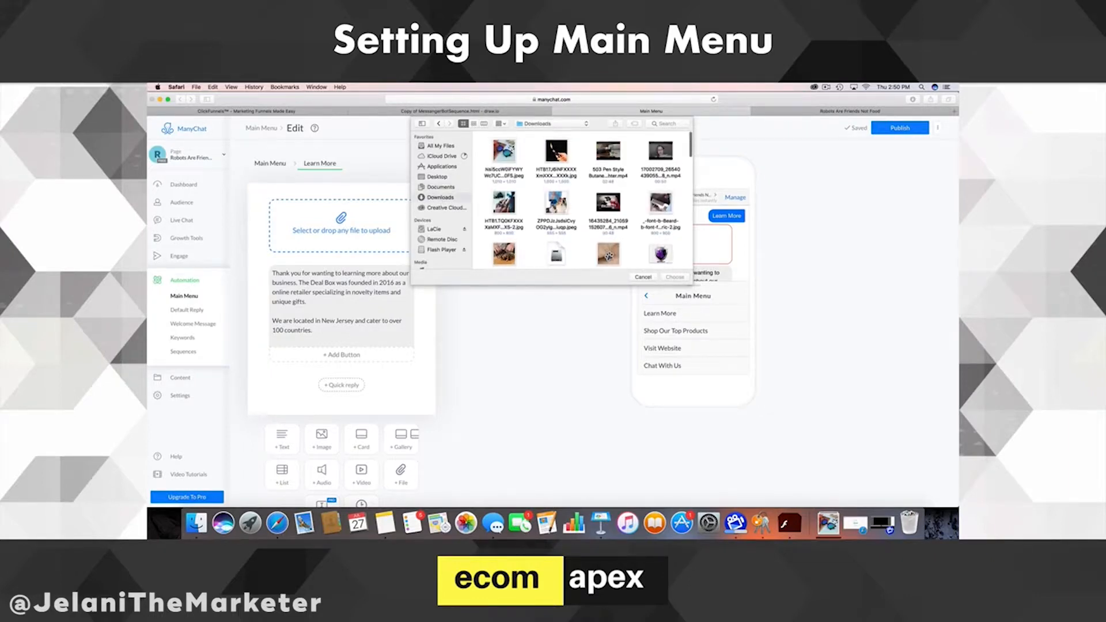
scroll(563, 200, down, 5)
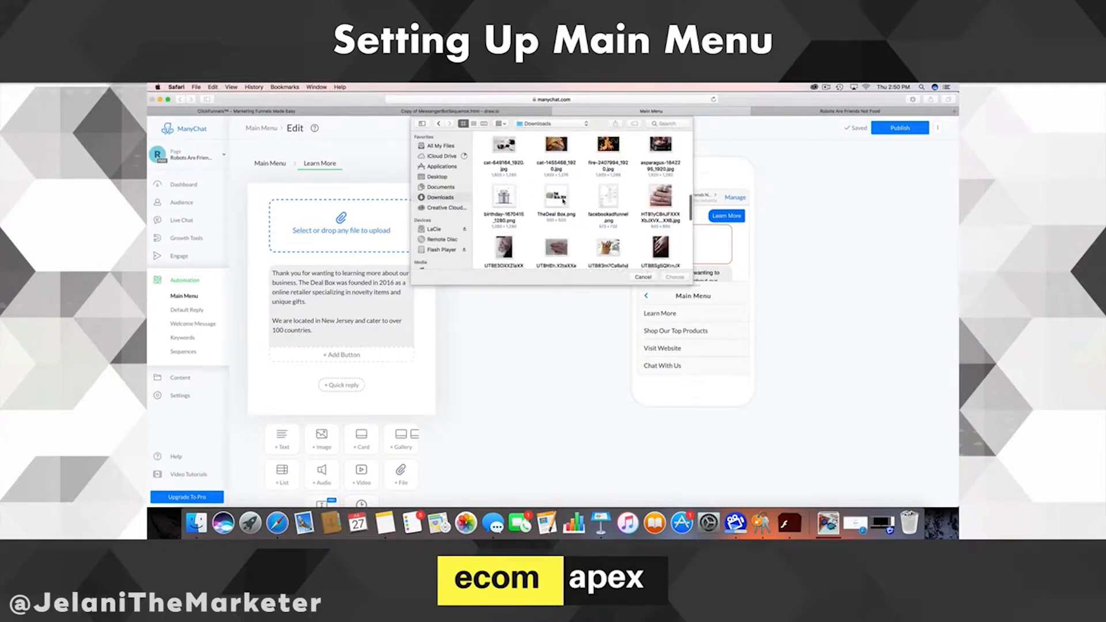
click(556, 166)
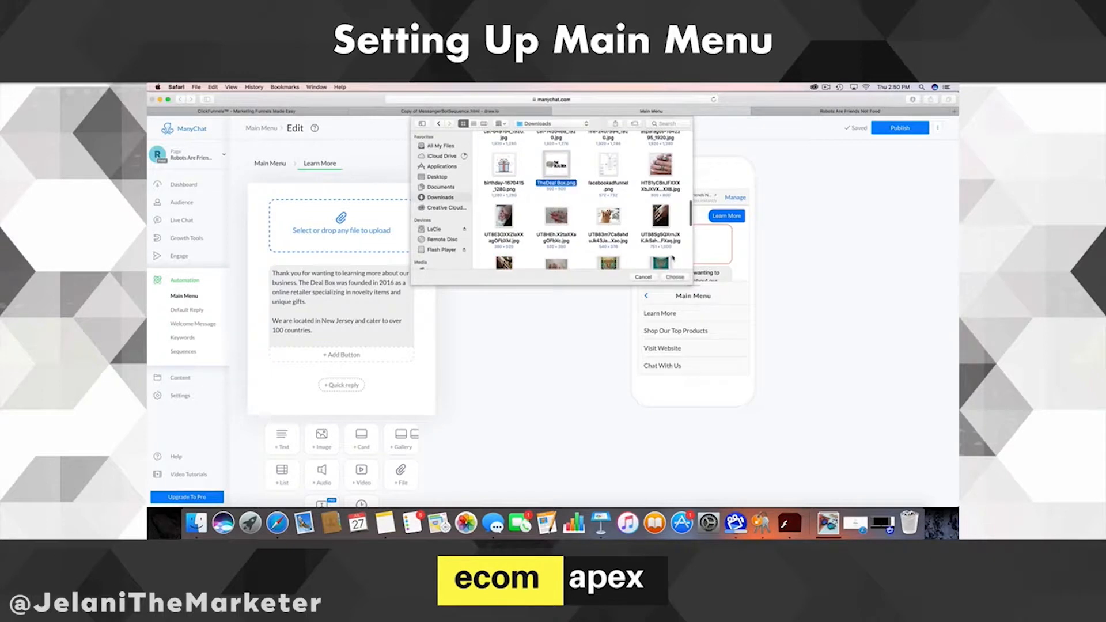
click(675, 277)
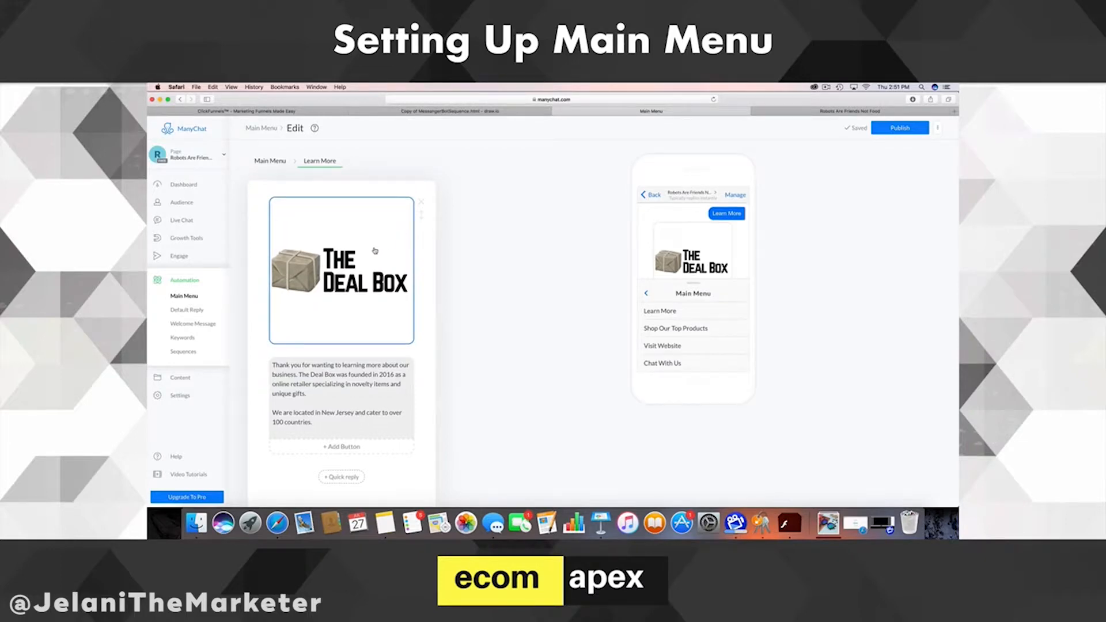
- Delete the logo image card from the Learn More reply and confirm the deletion
scroll(380, 242, down, 3)
scroll(385, 254, up, 2)
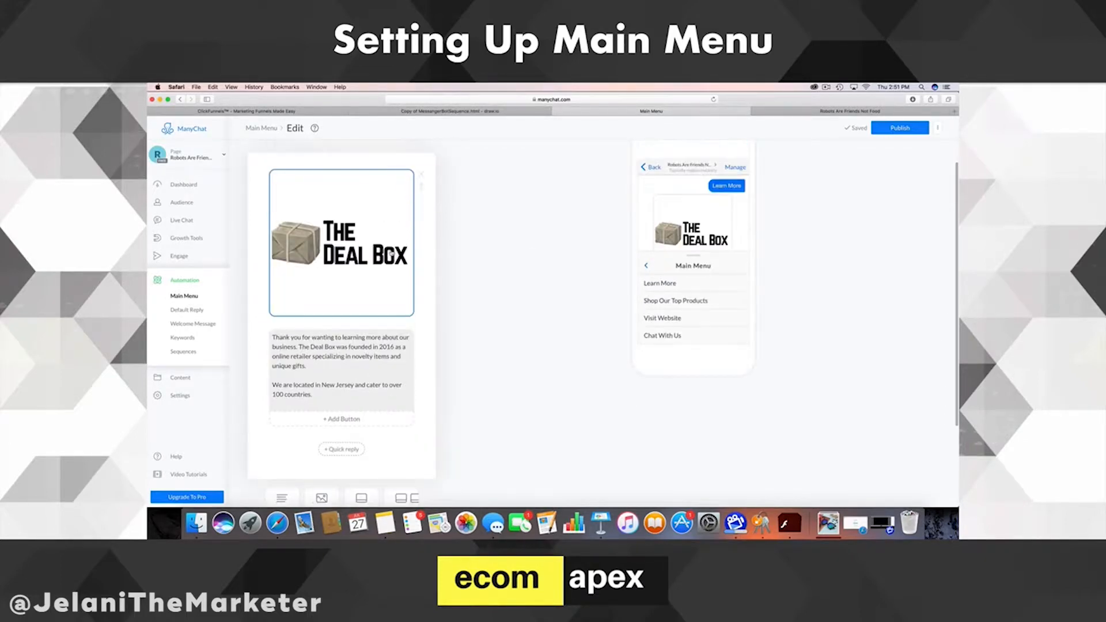
scroll(698, 224, down, 1)
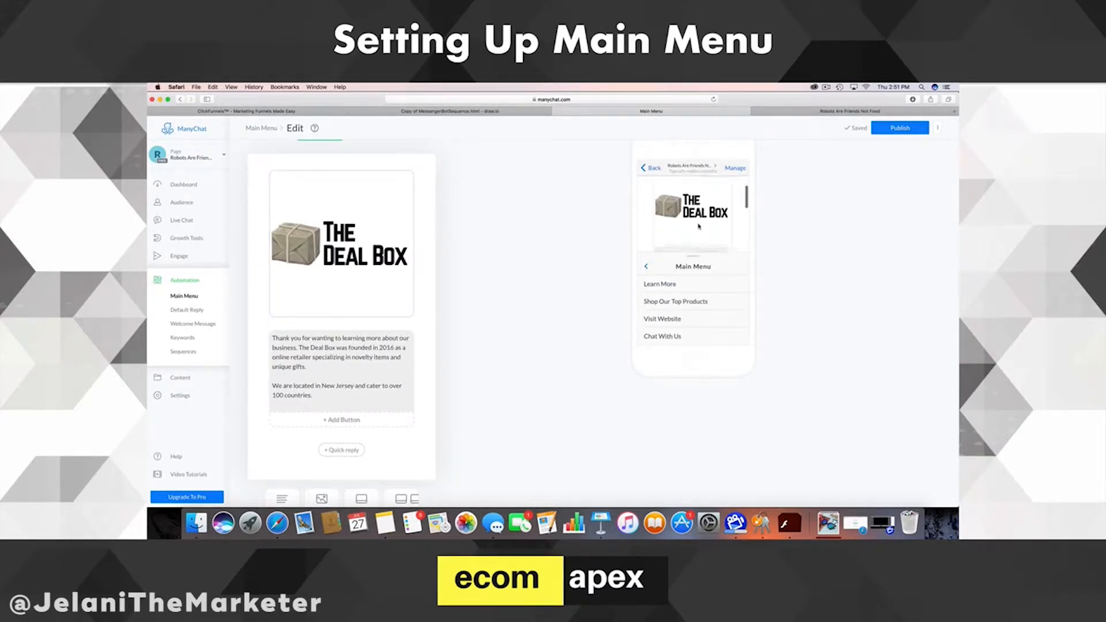
scroll(699, 224, up, 1)
scroll(699, 225, down, 2)
scroll(700, 226, up, 2)
scroll(700, 226, down, 3)
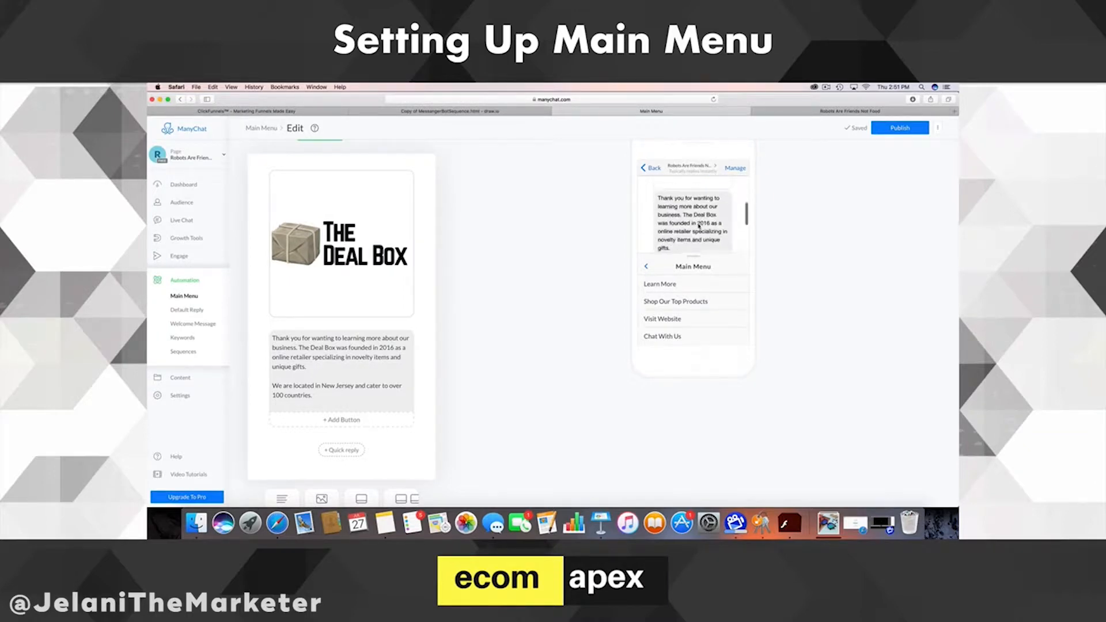
scroll(699, 223, up, 2)
scroll(699, 223, up, 1)
scroll(387, 205, up, 1)
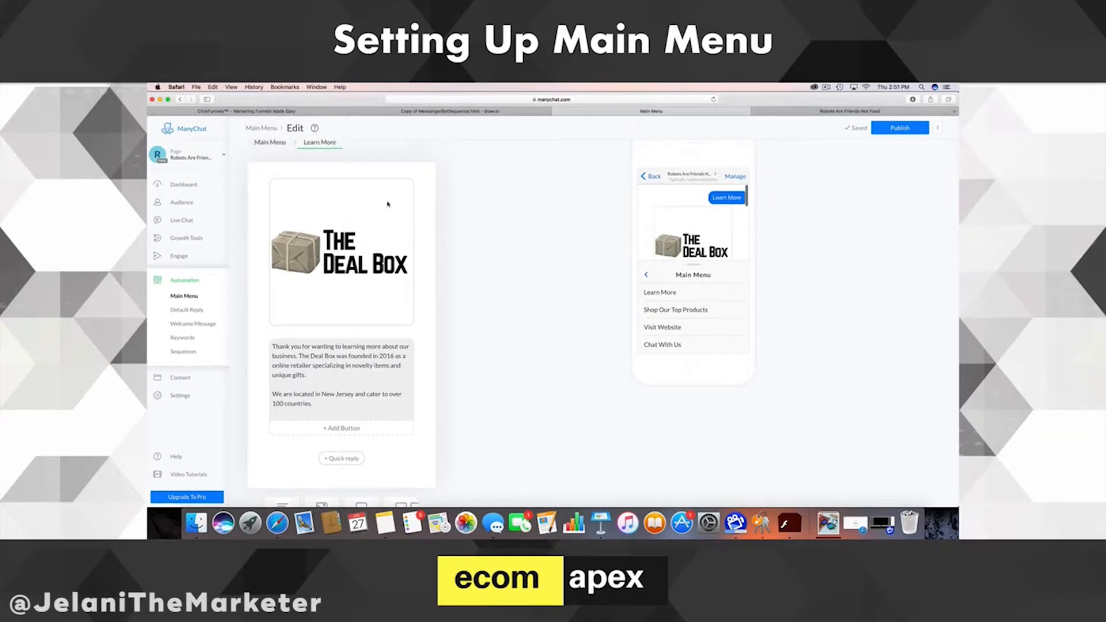
scroll(706, 240, down, 4)
scroll(519, 242, down, 1)
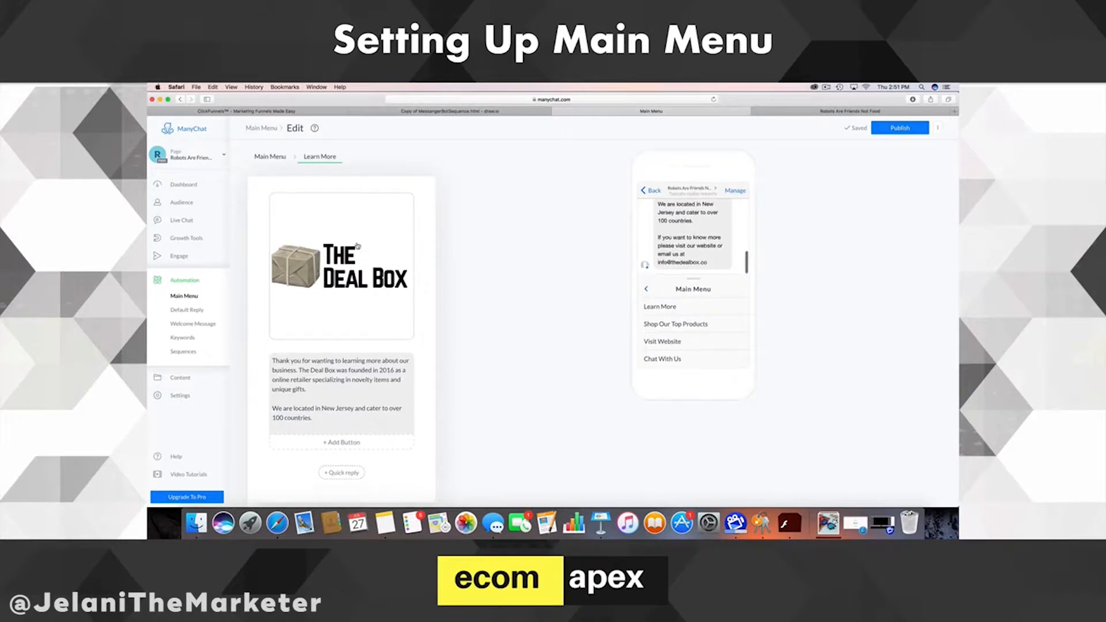
click(413, 232)
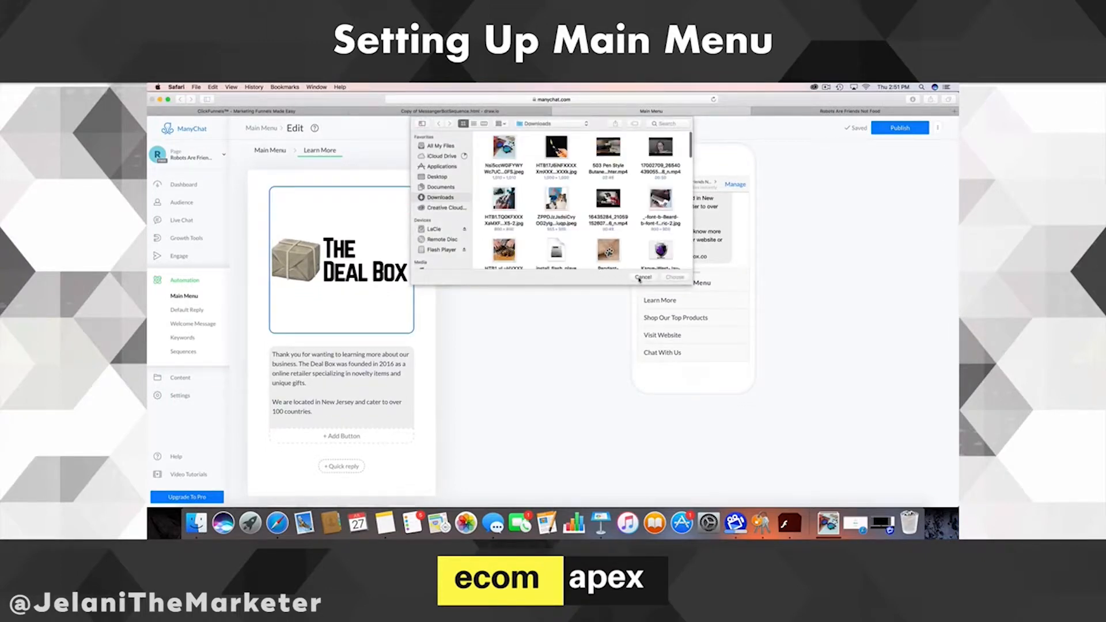
click(642, 277)
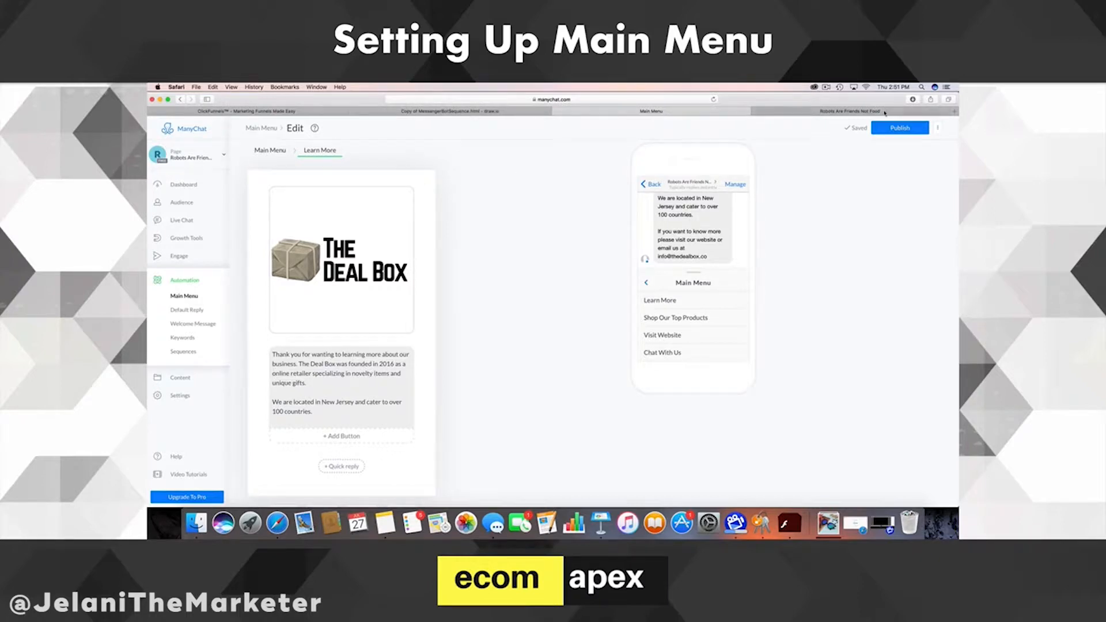
click(422, 191)
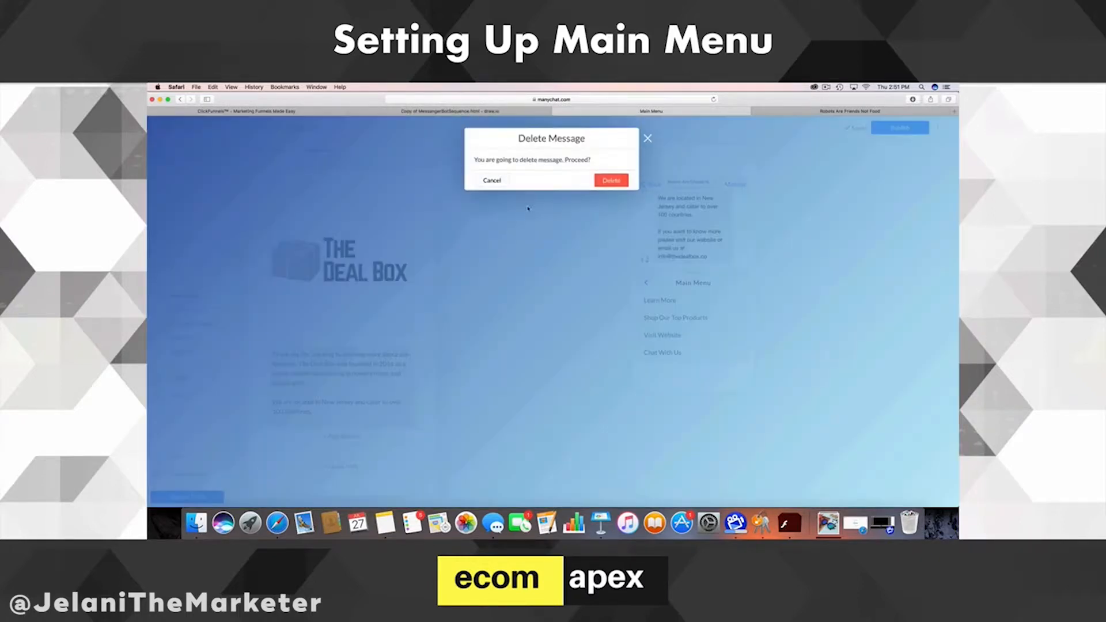
click(611, 181)
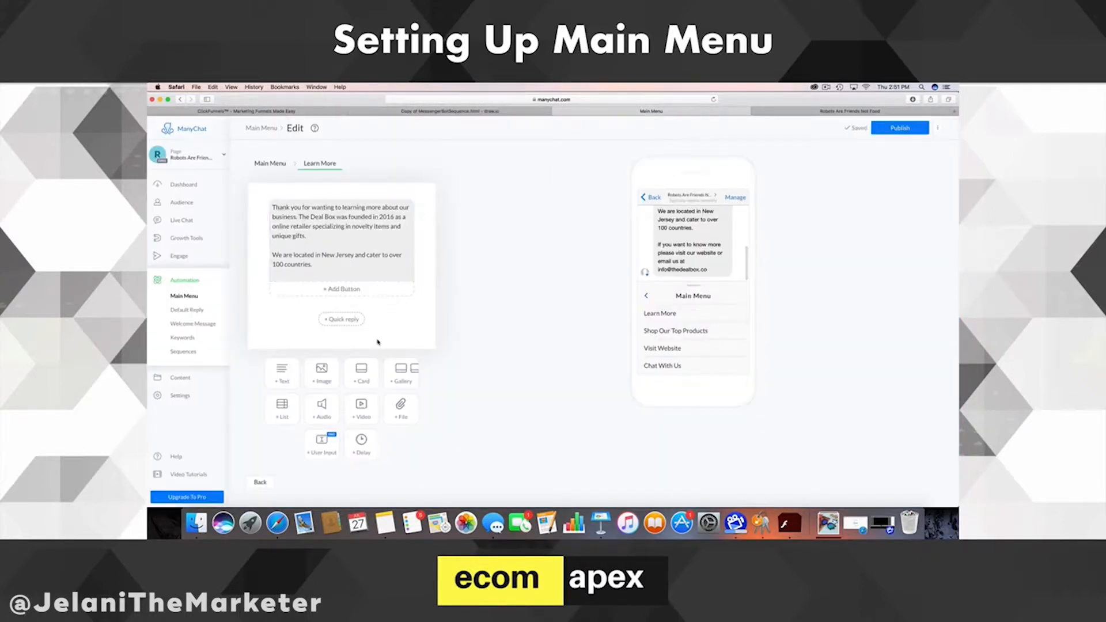
- Add a new empty text message and a 4-second delay before it
click(281, 377)
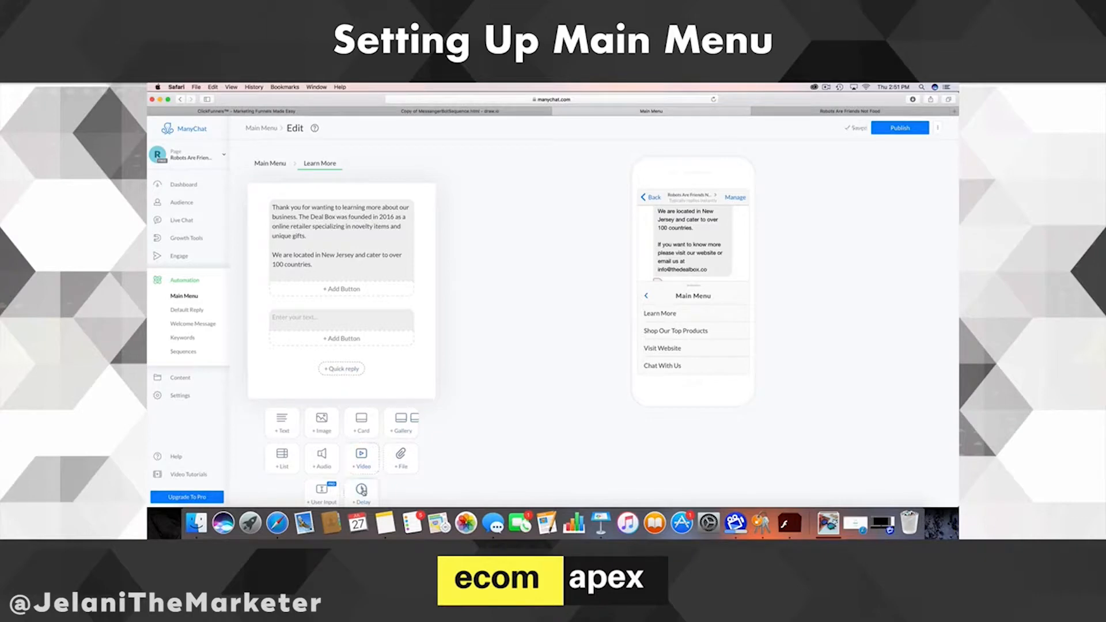
drag(374, 446, 442, 321)
click(383, 327)
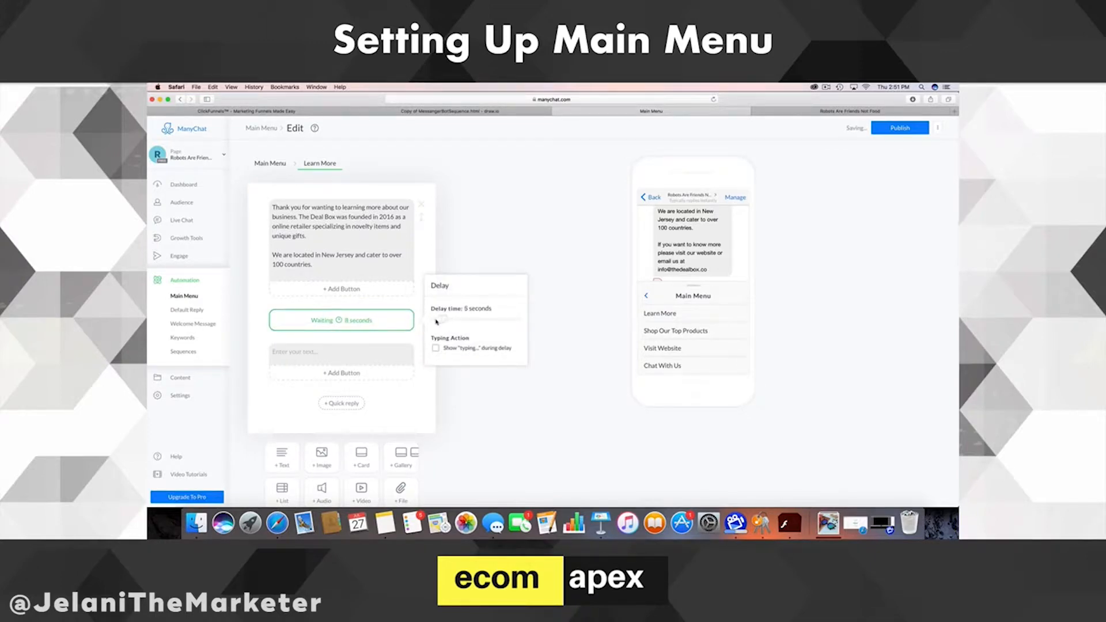
click(335, 339)
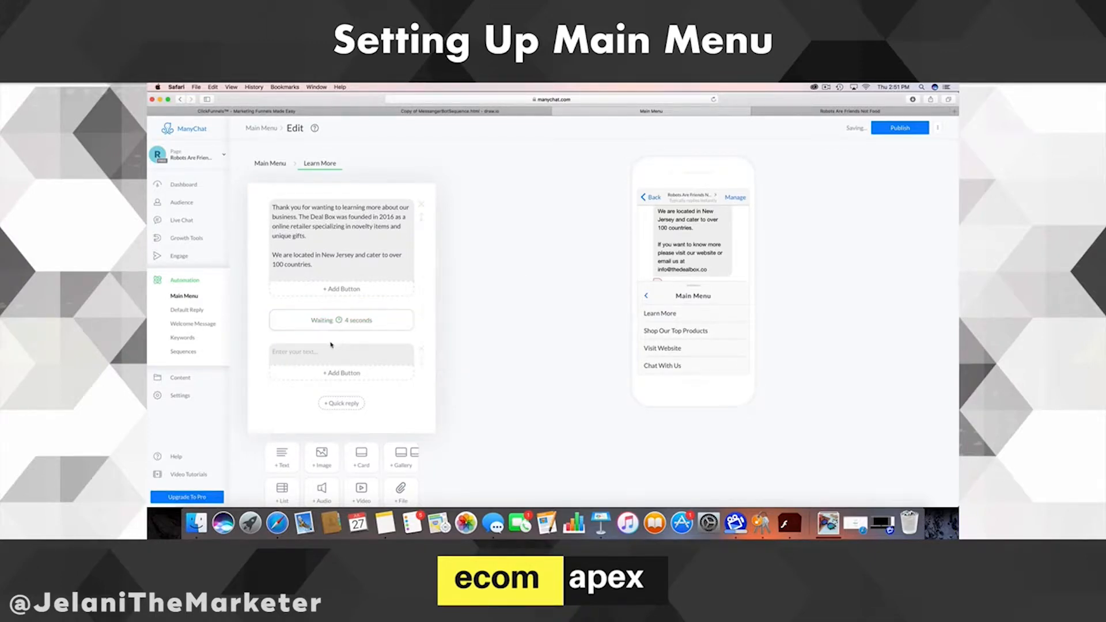
click(313, 352)
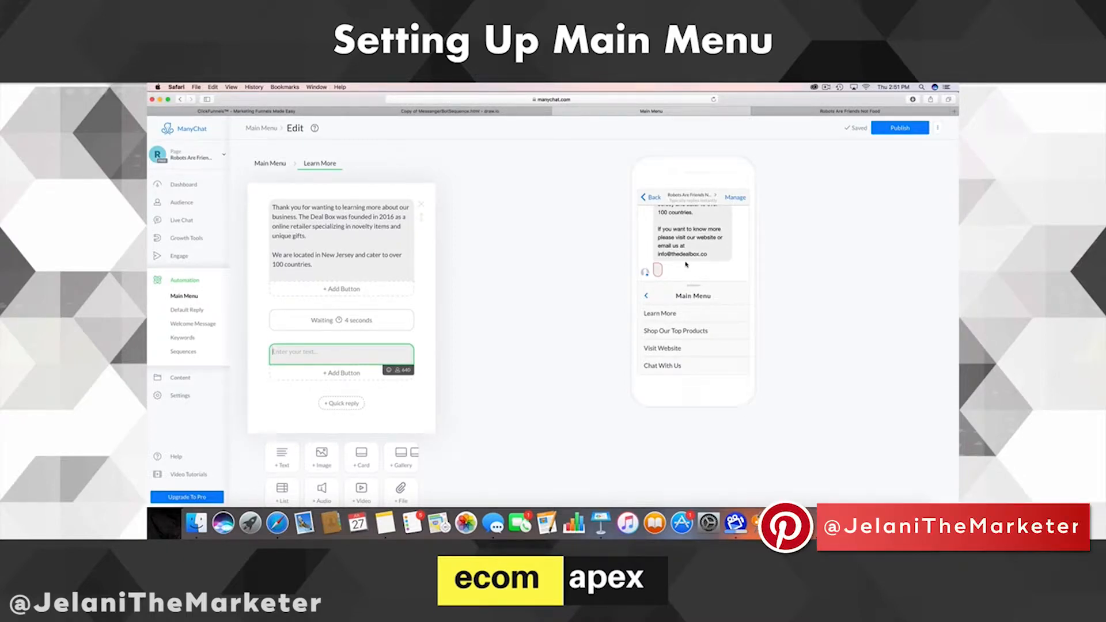
- Move the closing website-or-email paragraph from the first message into the second one
scroll(330, 245, down, 2)
click(331, 230)
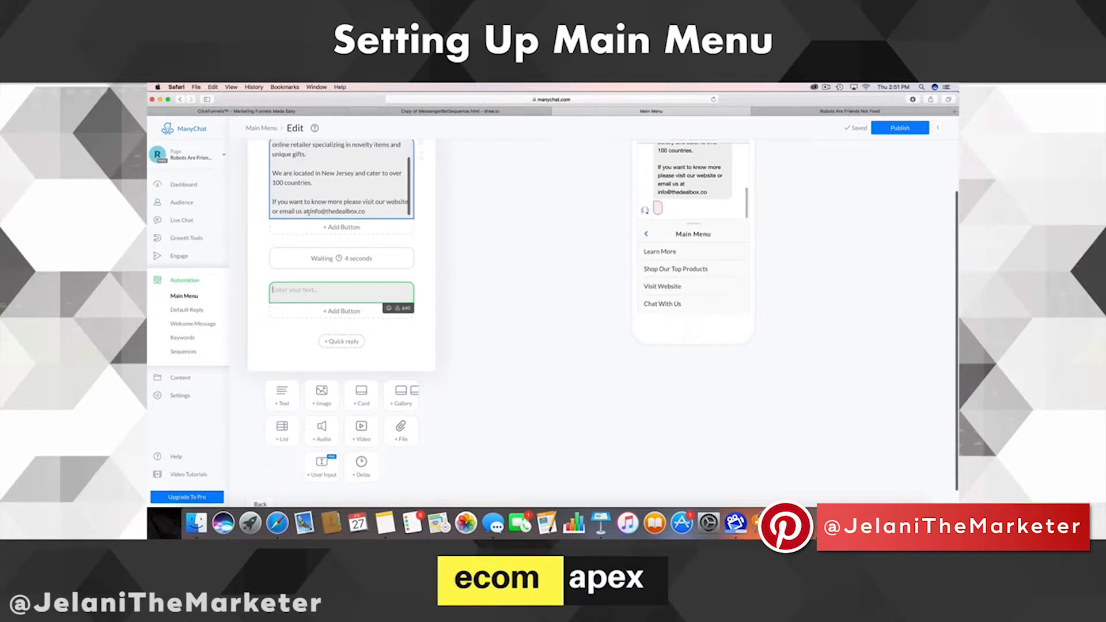
drag(364, 211, 275, 201)
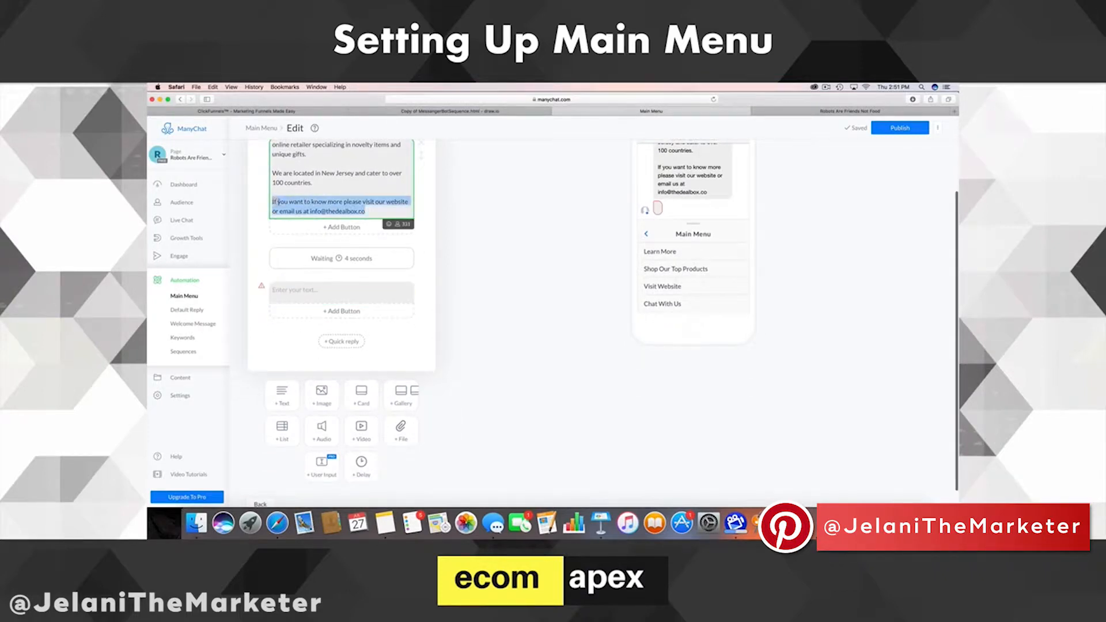
right_click(275, 201)
click(294, 235)
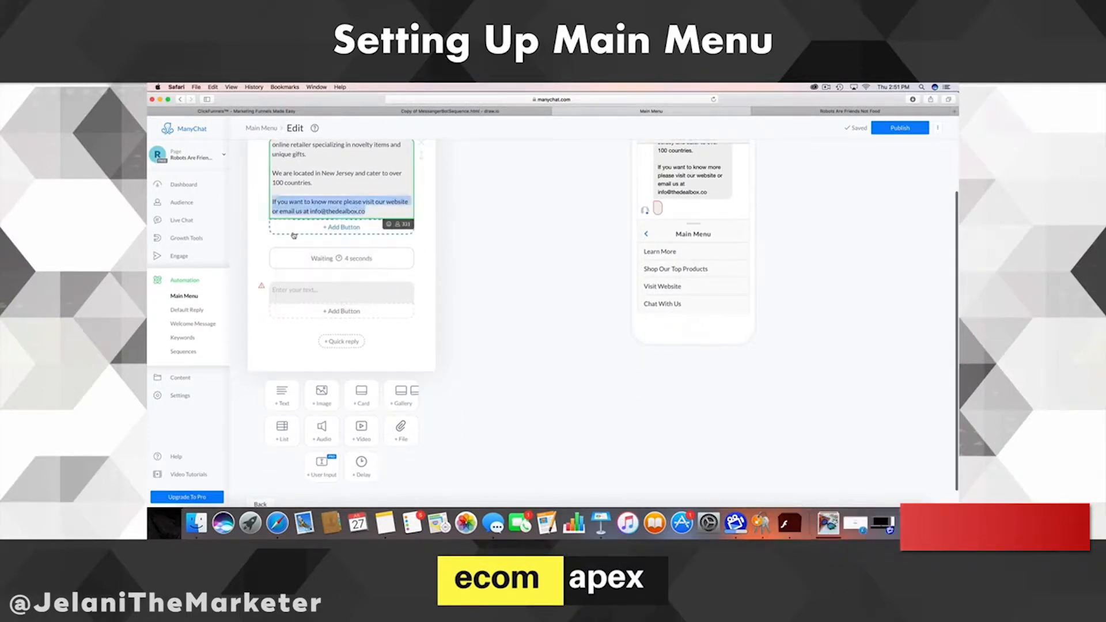
key(BackSpace)
key(BackSpace)
key(BackSpace)
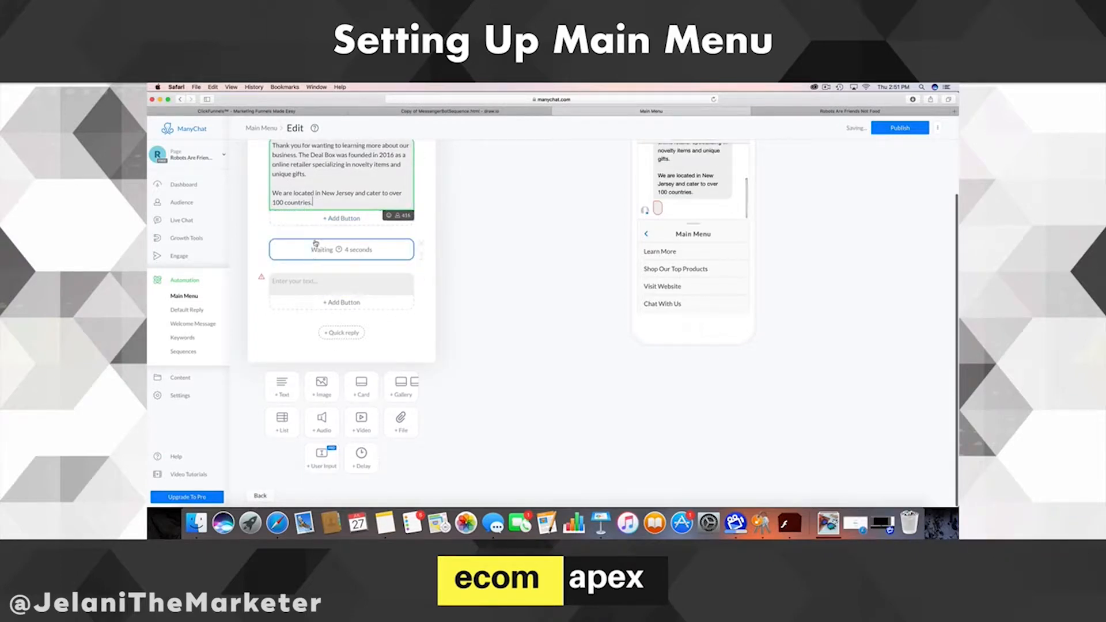
click(295, 283)
right_click(295, 283)
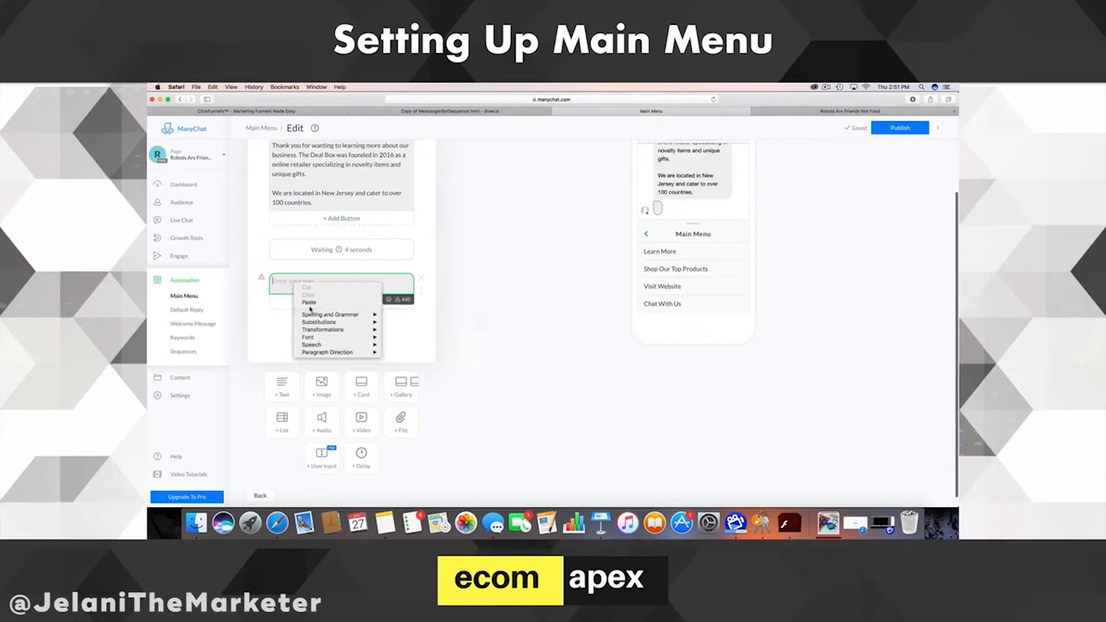
click(309, 302)
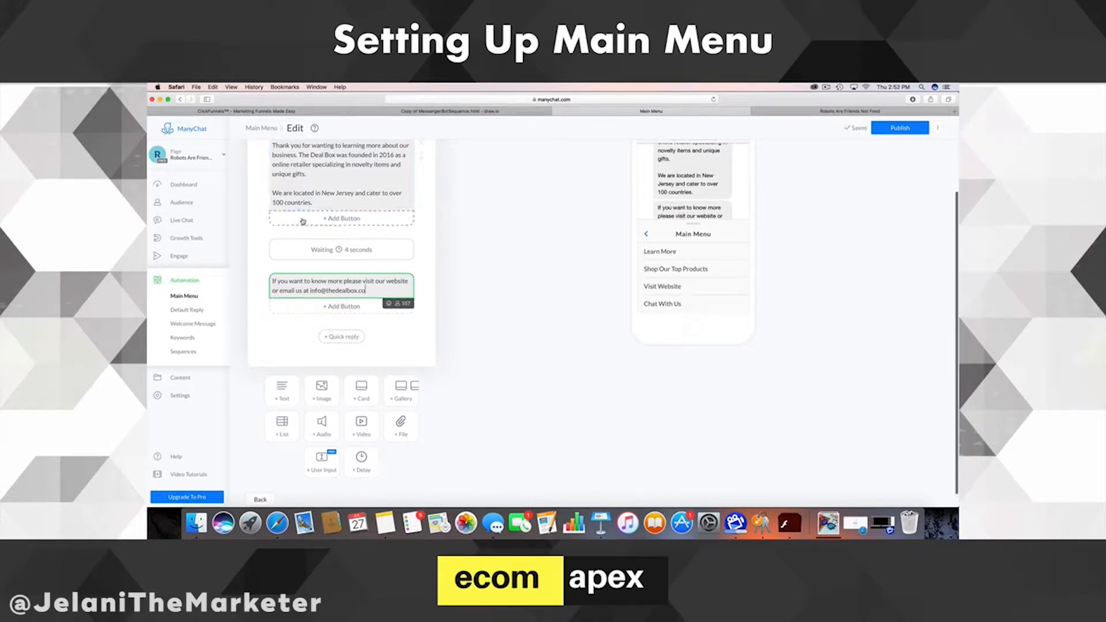
scroll(302, 230, down, 1)
scroll(302, 229, up, 3)
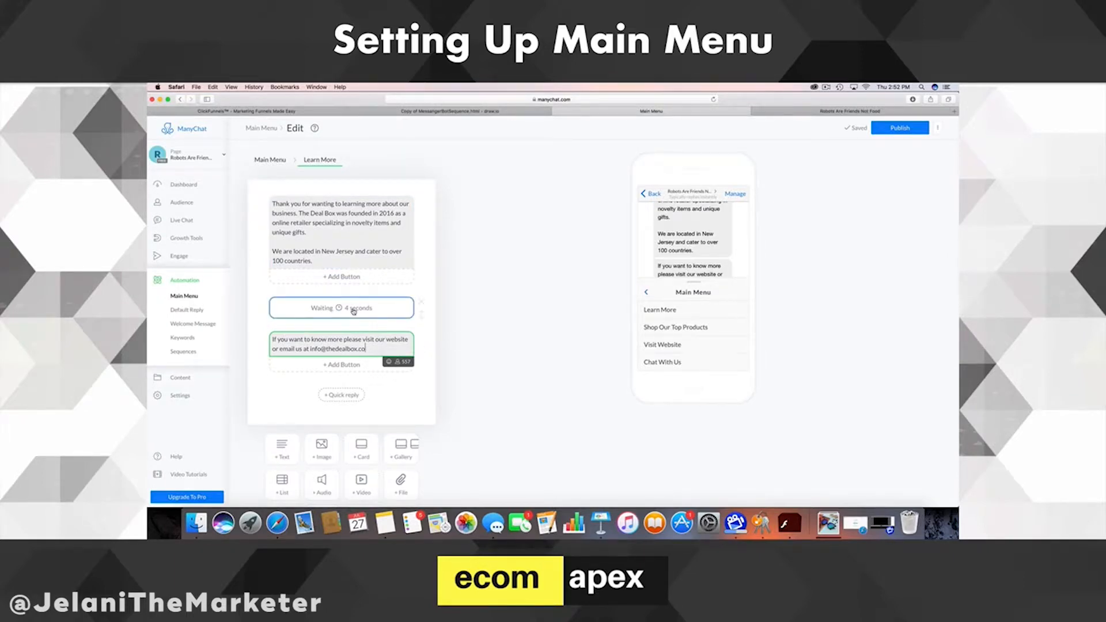
click(418, 397)
scroll(418, 397, down, 1)
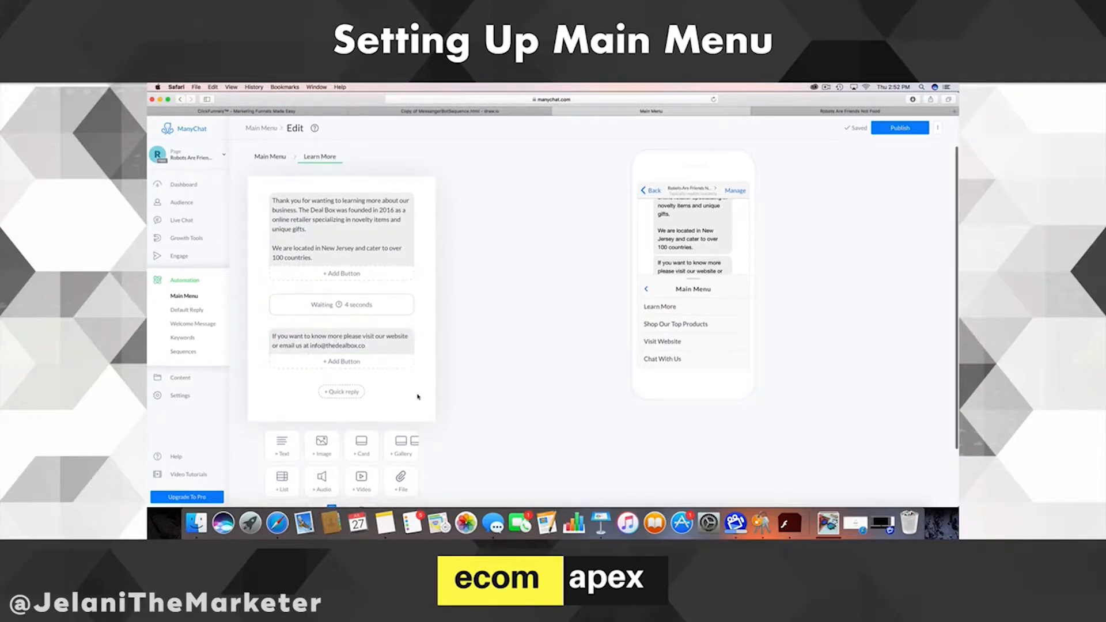
scroll(398, 381, up, 1)
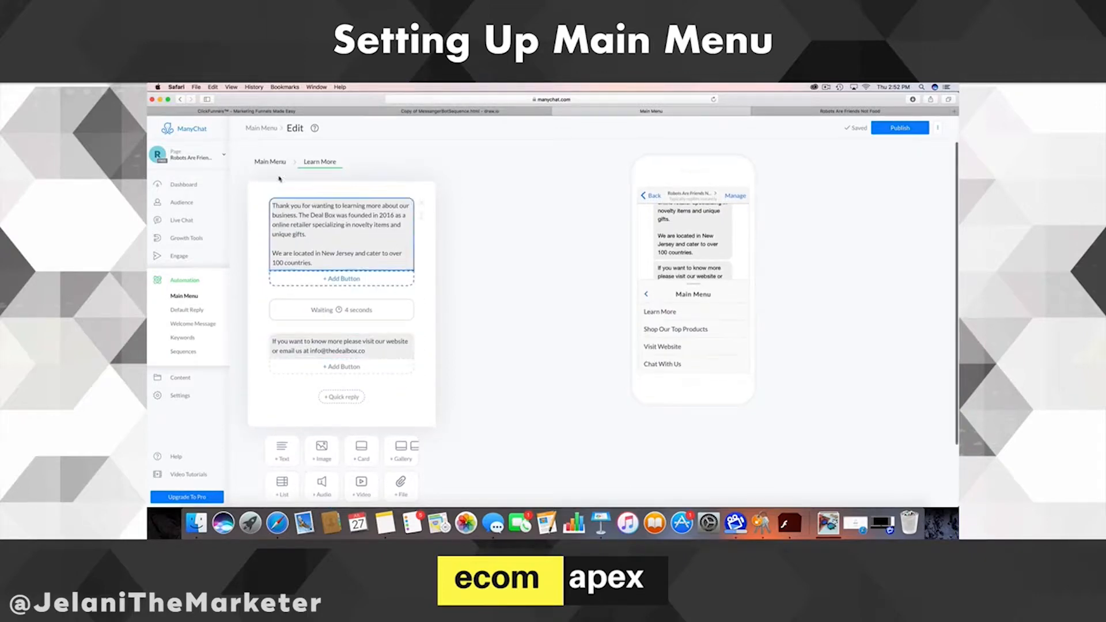
- Publish the menu and start a Shop Our Top Products reply with a gallery card
click(915, 127)
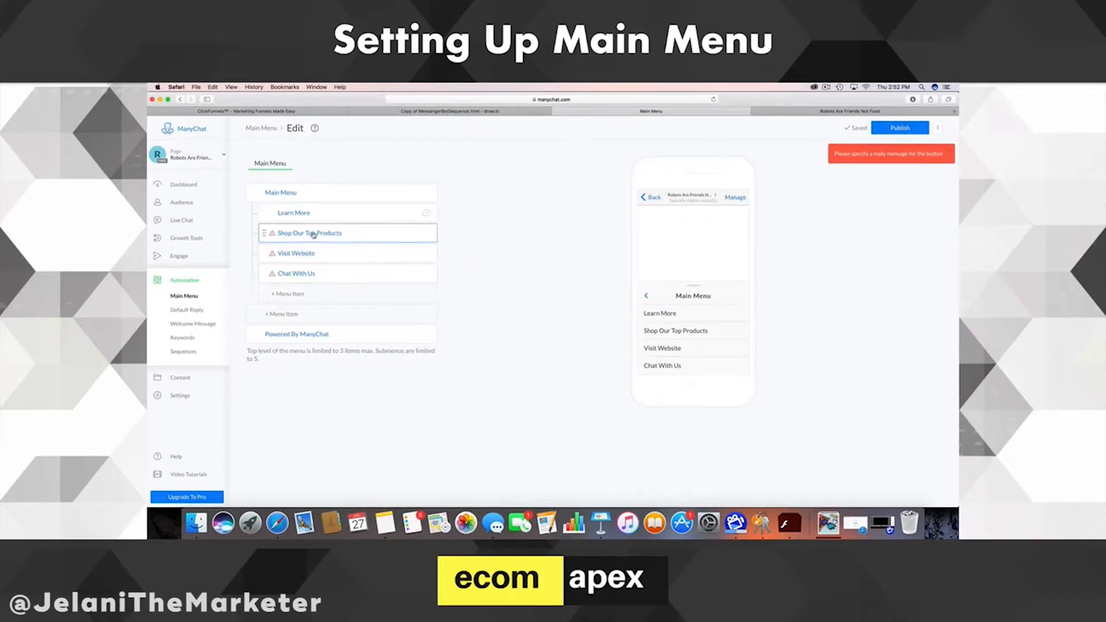
click(420, 240)
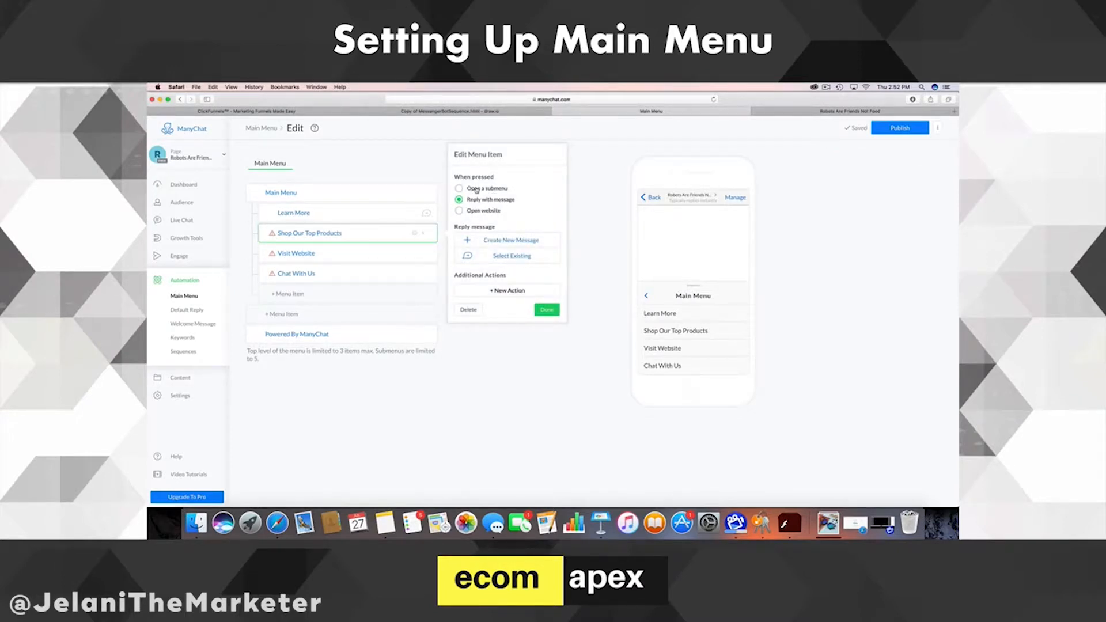
click(514, 244)
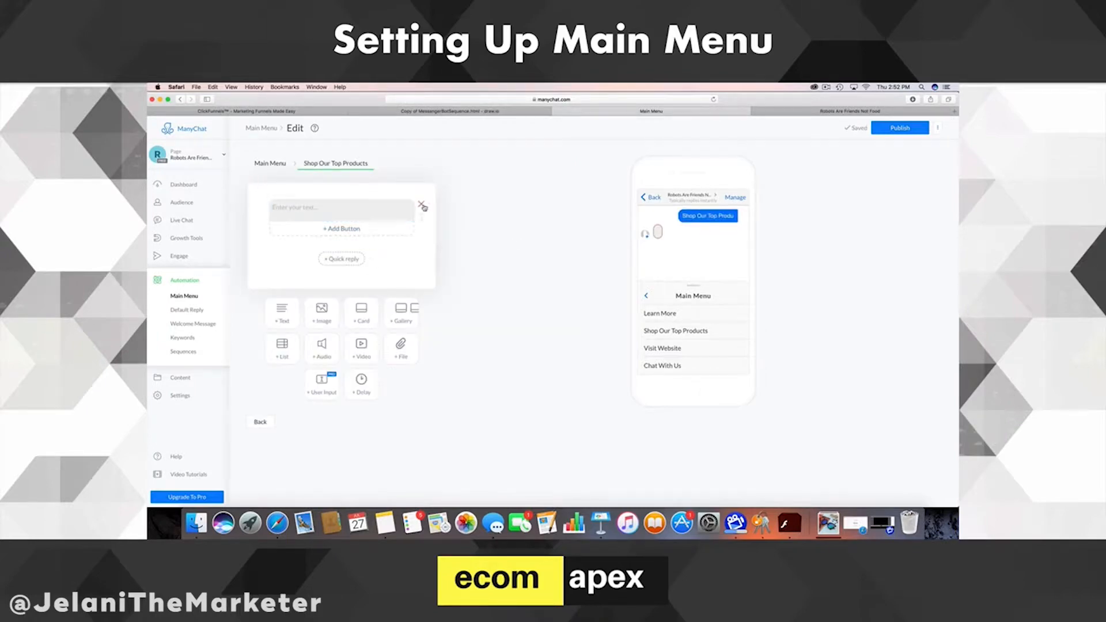
click(403, 318)
- Write 'Please view our top items here!' as the reply's text
click(327, 212)
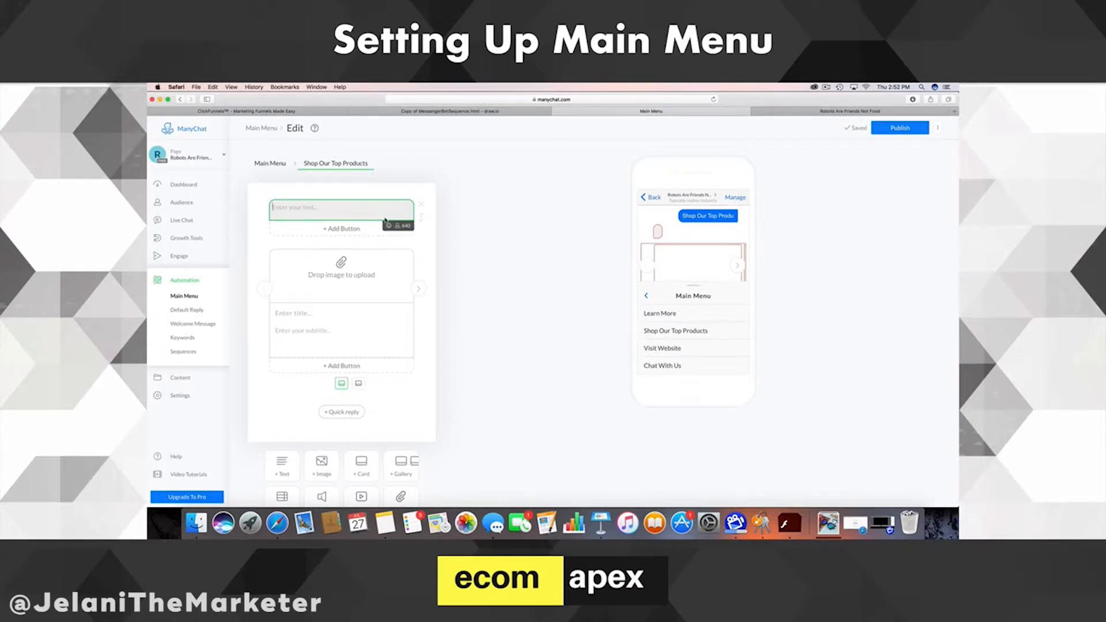
text(Please view our top items here)
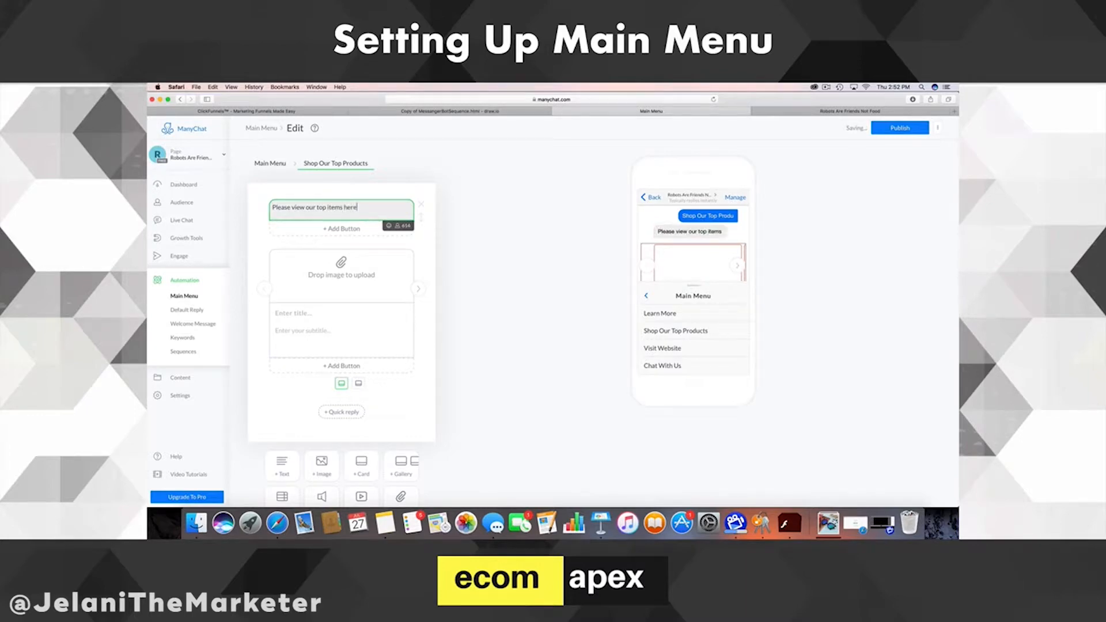
text(!)
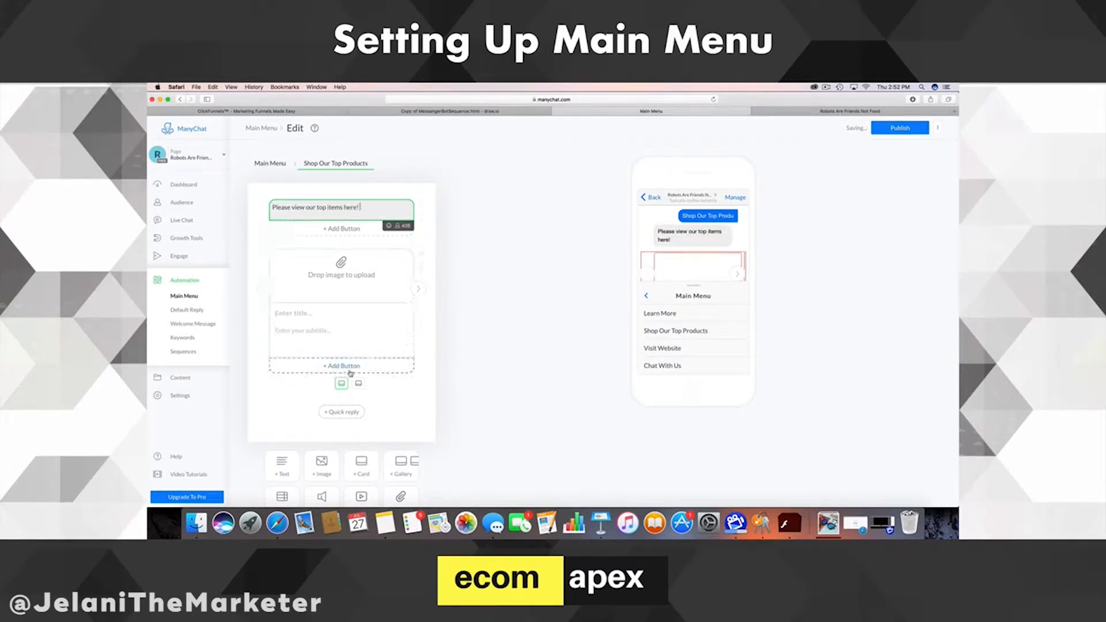
scroll(369, 438, down, 3)
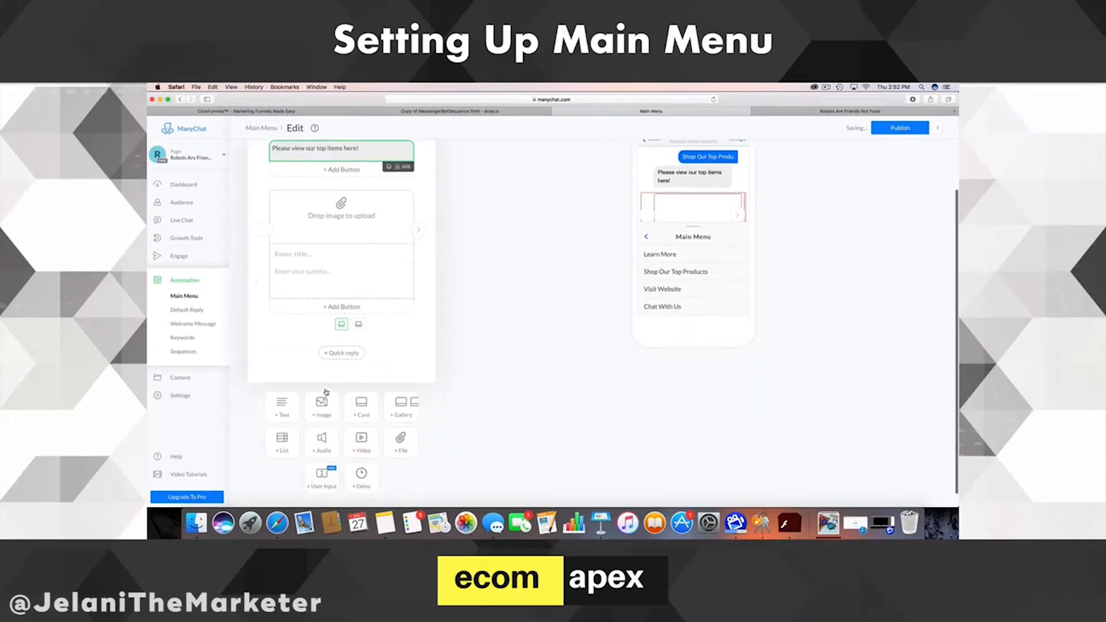
- Add a 5-second delay with typing shown above the product card
click(362, 468)
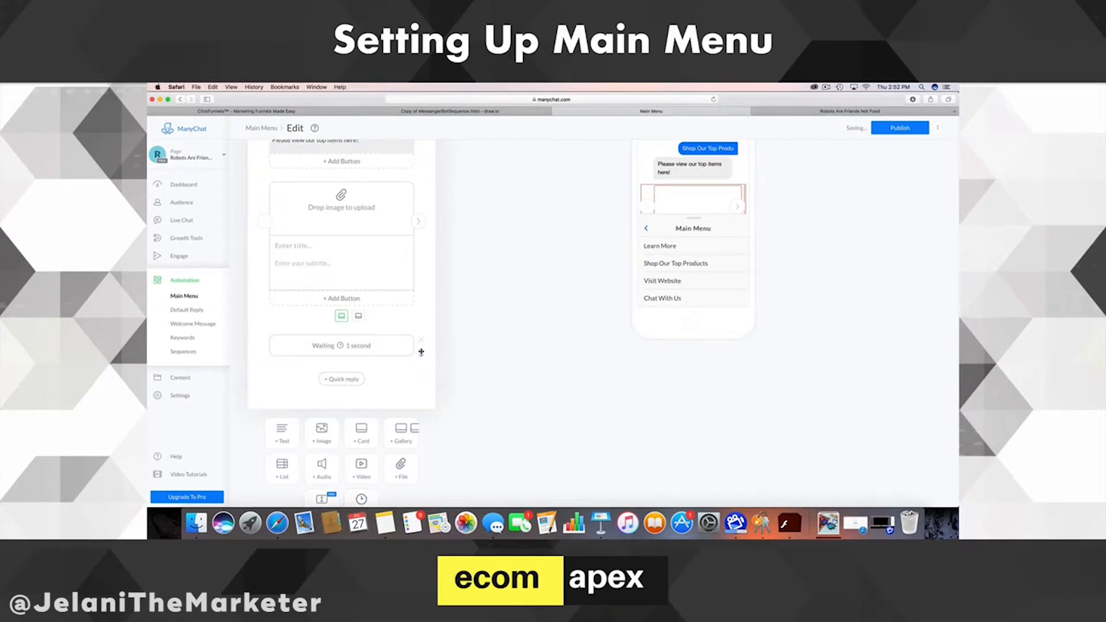
drag(420, 352, 418, 193)
click(374, 193)
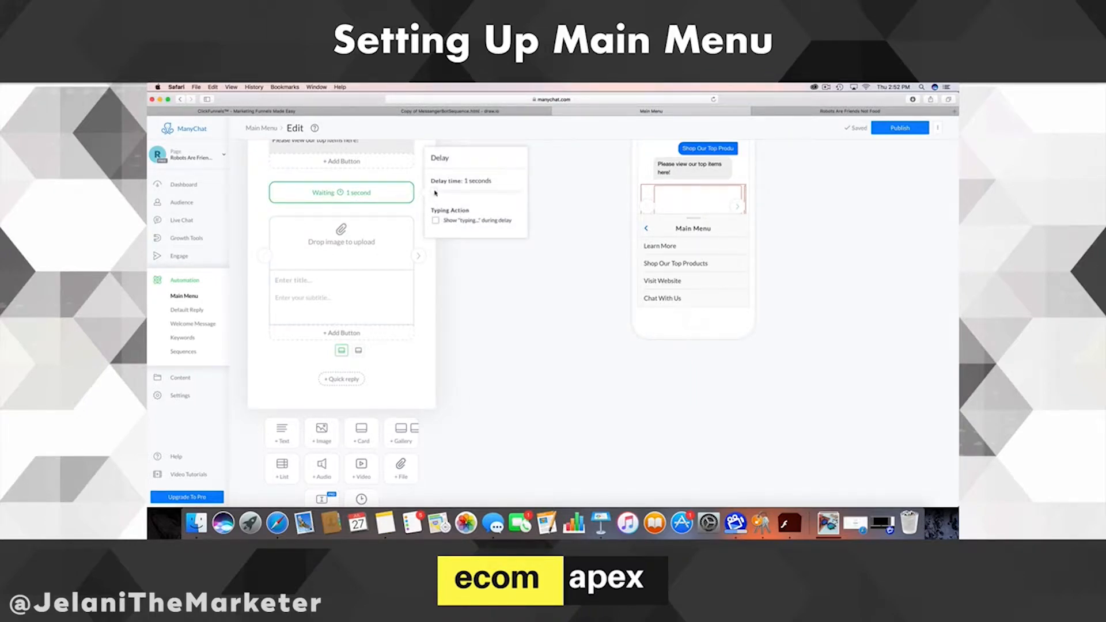
drag(435, 193, 437, 194)
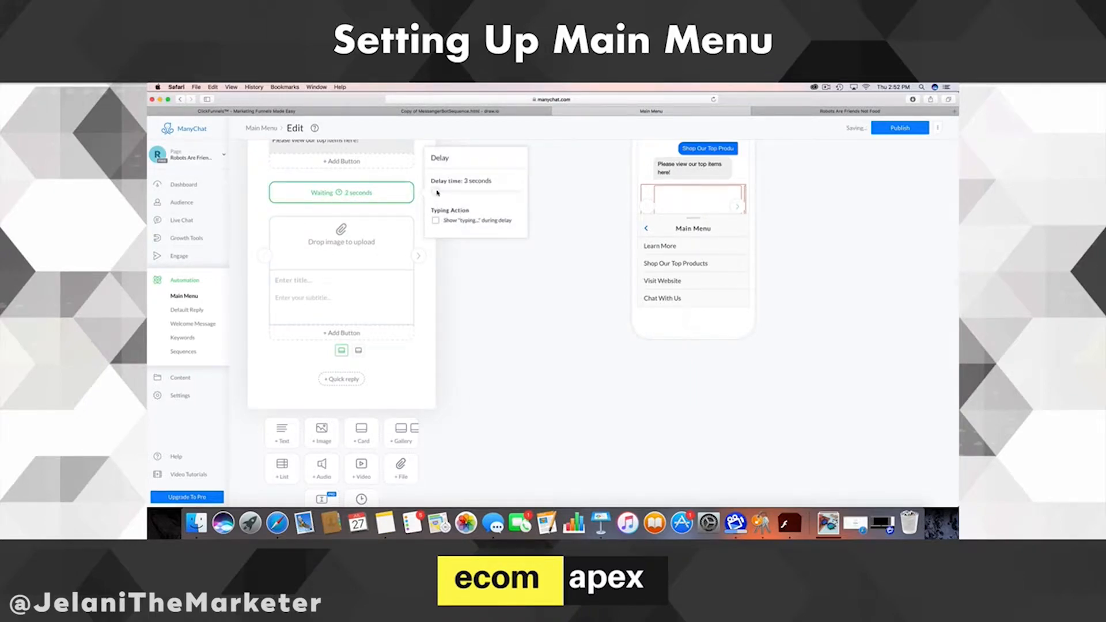
click(436, 222)
- Upload the sunglasses photo to the first card and title it 'Our Amazing Cat Glasses'
click(391, 211)
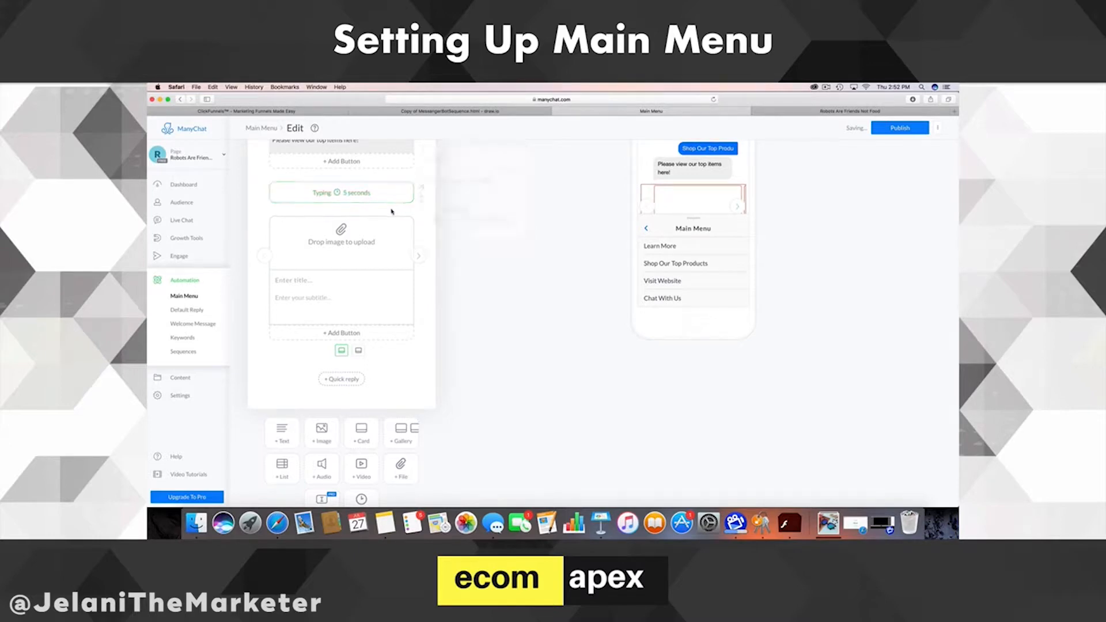
click(341, 242)
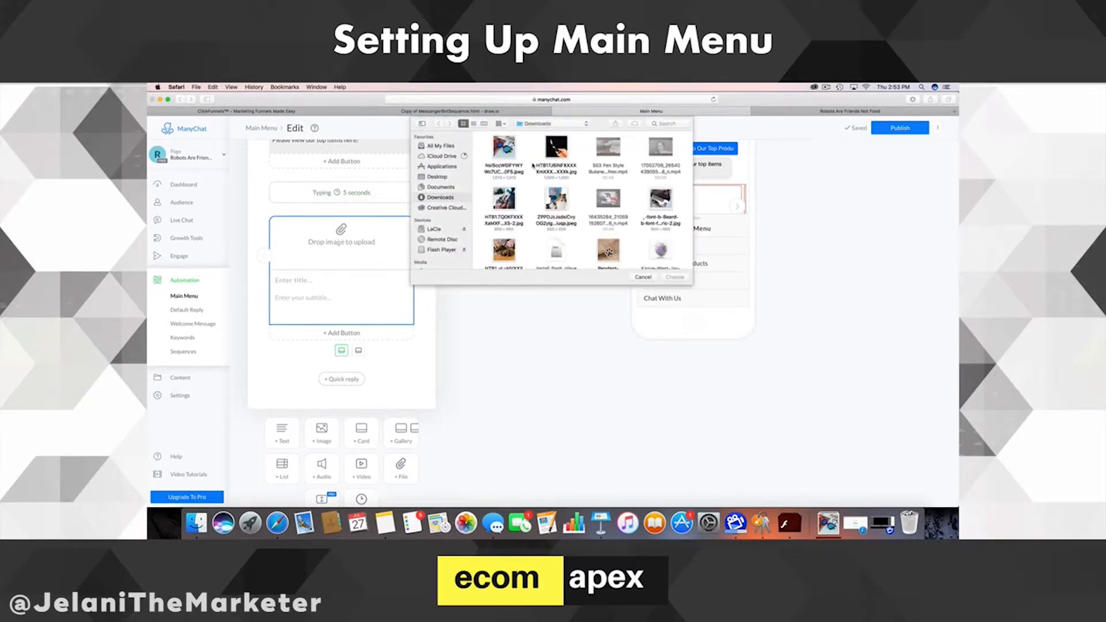
click(512, 155)
click(675, 277)
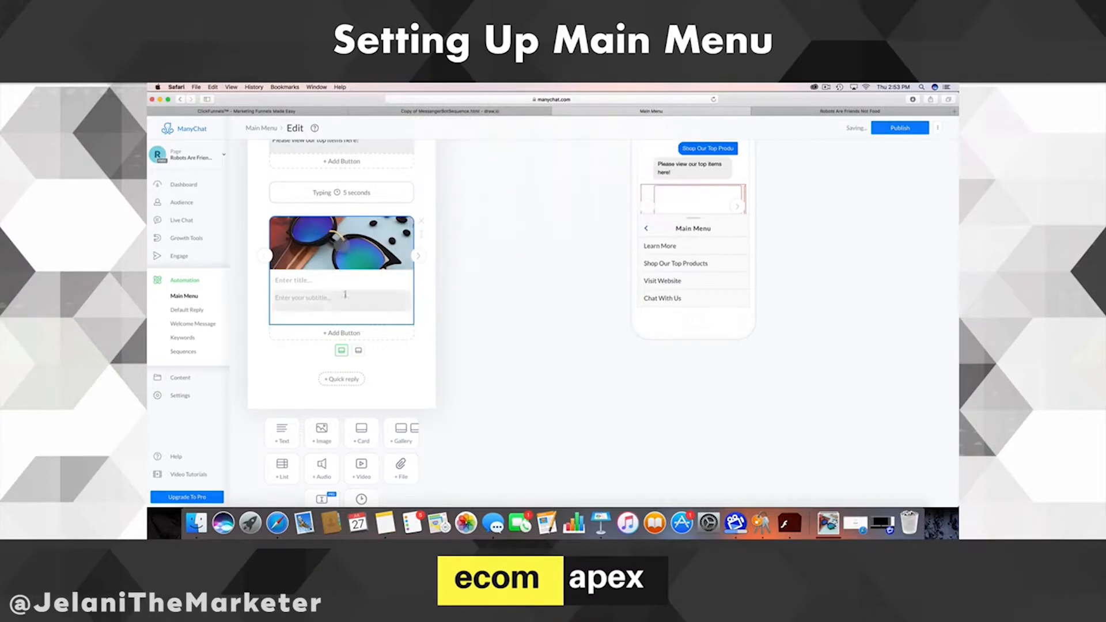
click(315, 278)
text(Our)
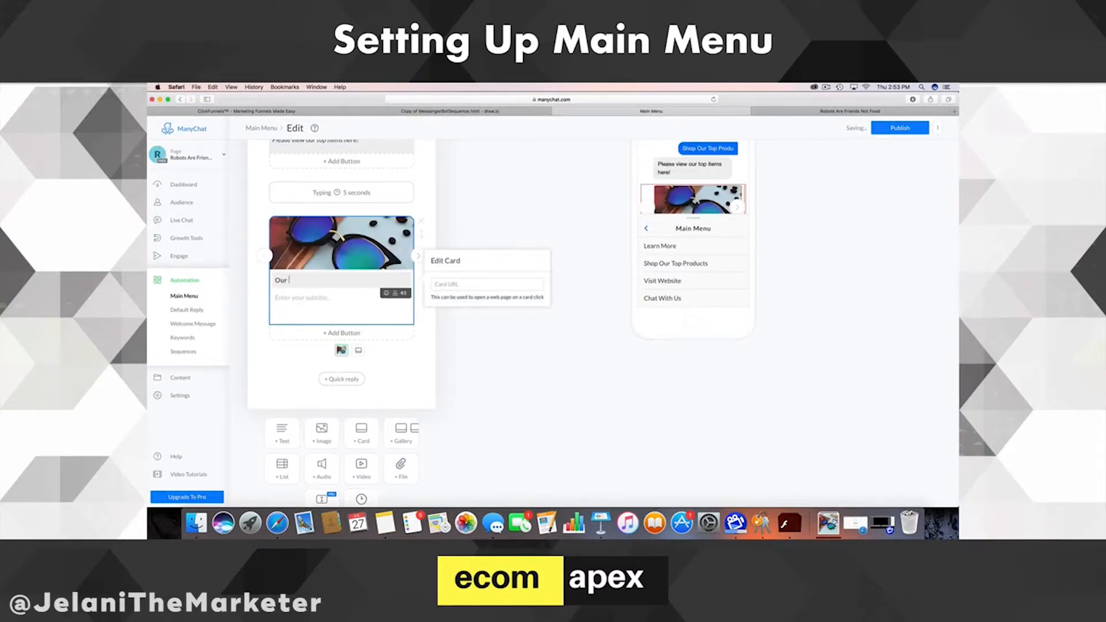
text( AMazingCt Glassesa)
drag(314, 281, 352, 281)
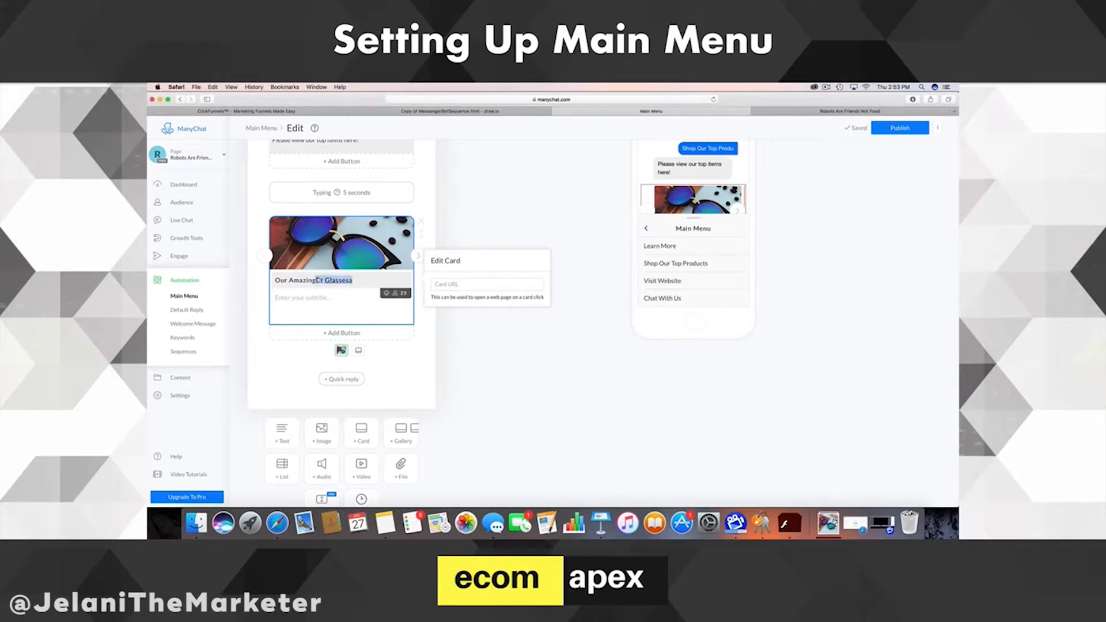
text(Cat Glasses)
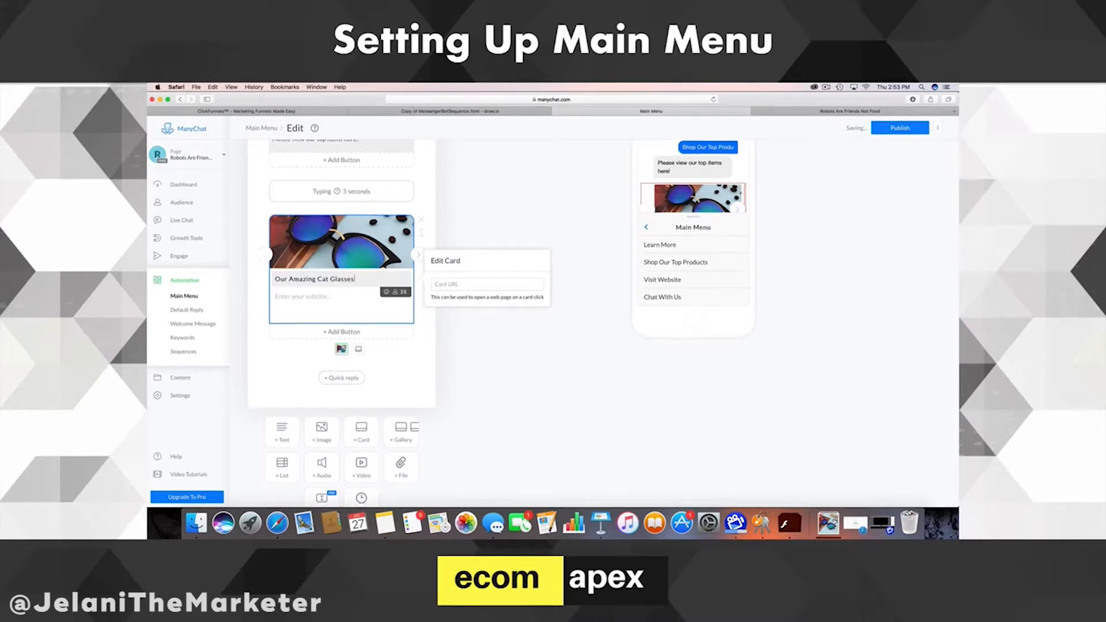
- Set the card's subtitle to 'Yours Now Free, just pay shipping!'
scroll(309, 257, down, 3)
click(308, 257)
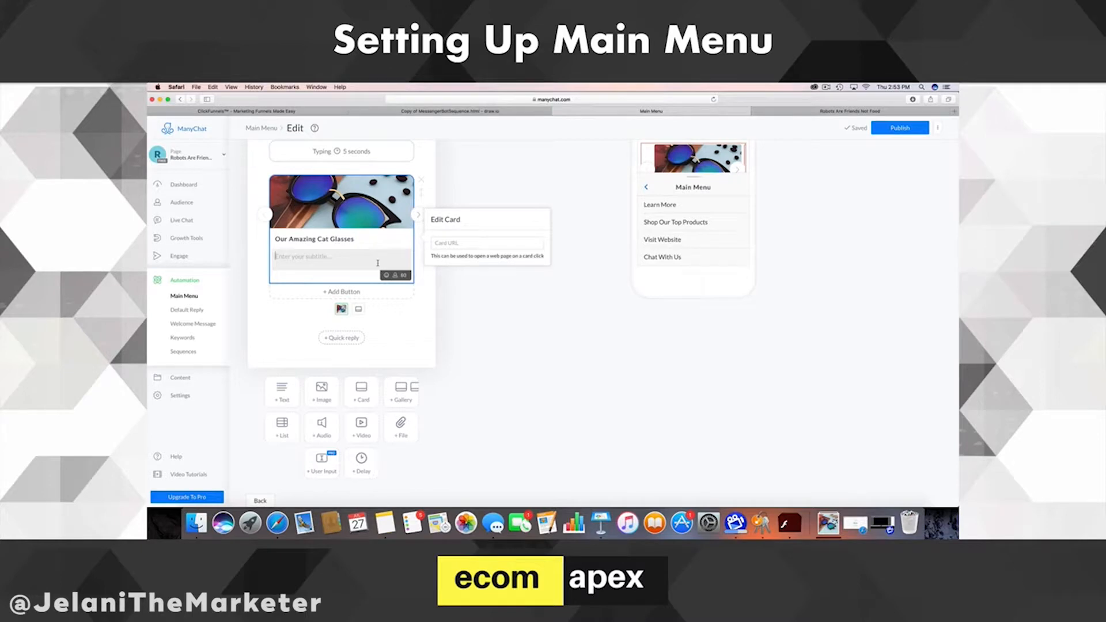
text(Yours Now Free!)
click(259, 271)
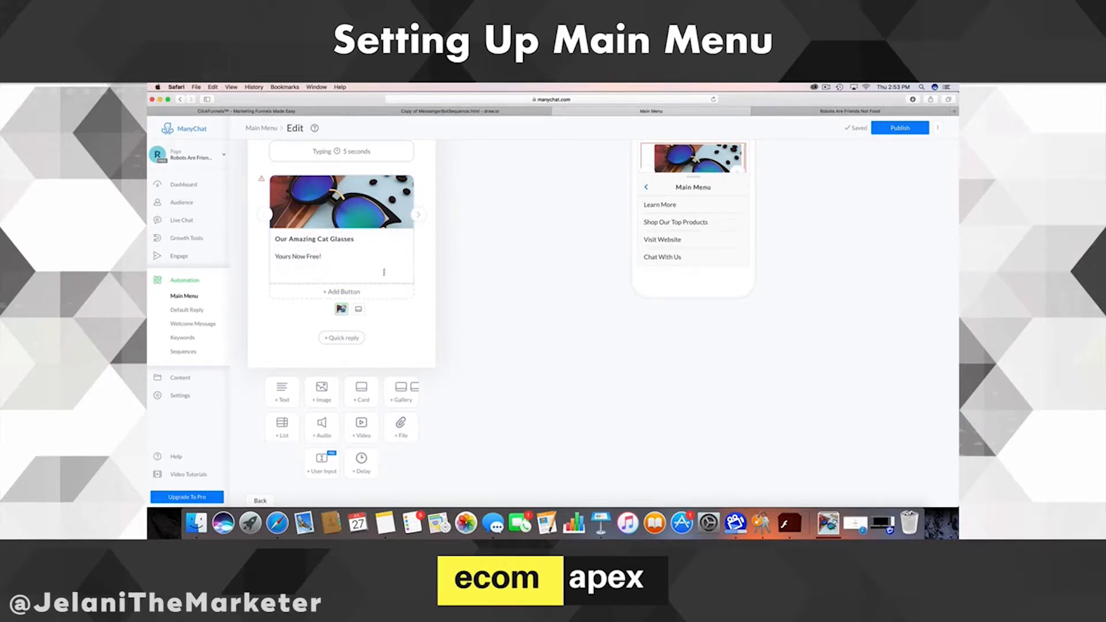
scroll(691, 160, down, 2)
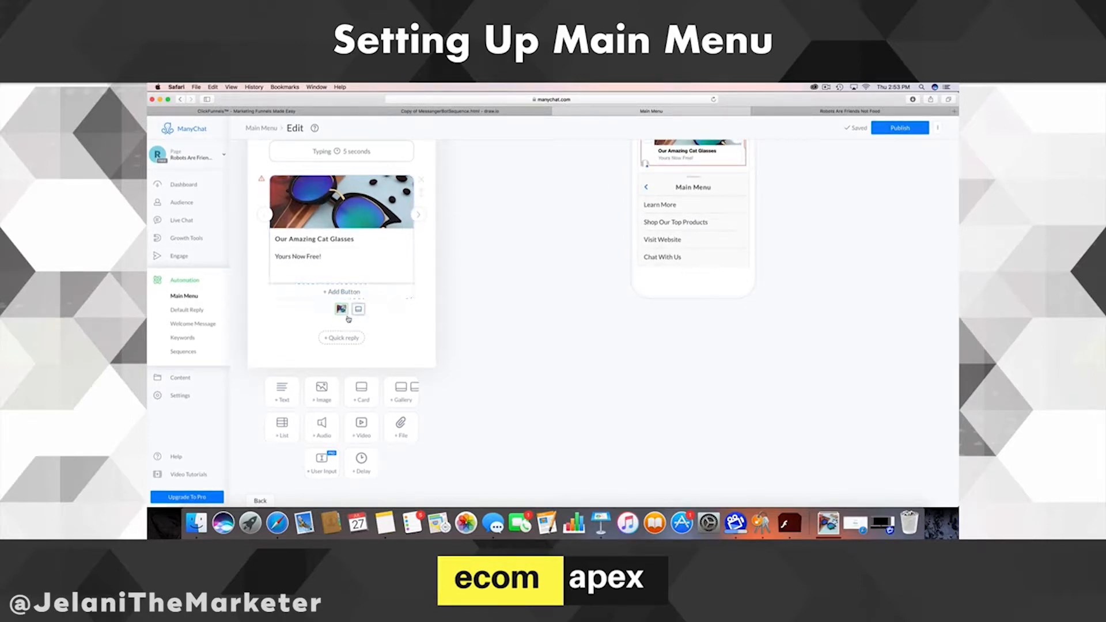
click(327, 259)
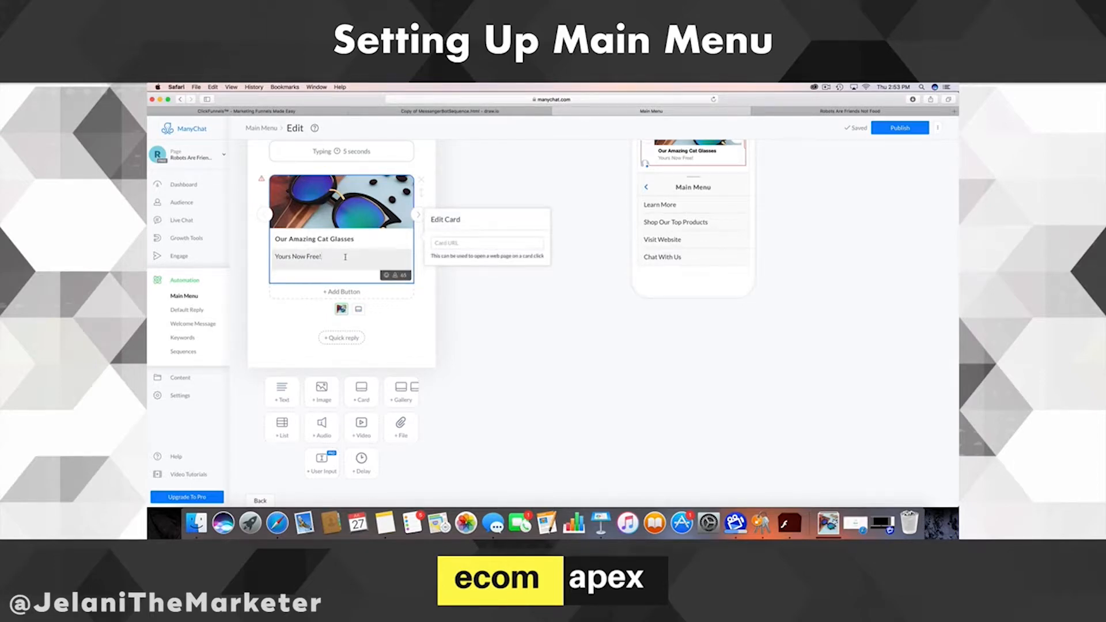
key(BackSpace)
text(, just pay shipping!)
- Add a second gallery card and upload the torch pen photo to it
click(415, 215)
click(414, 216)
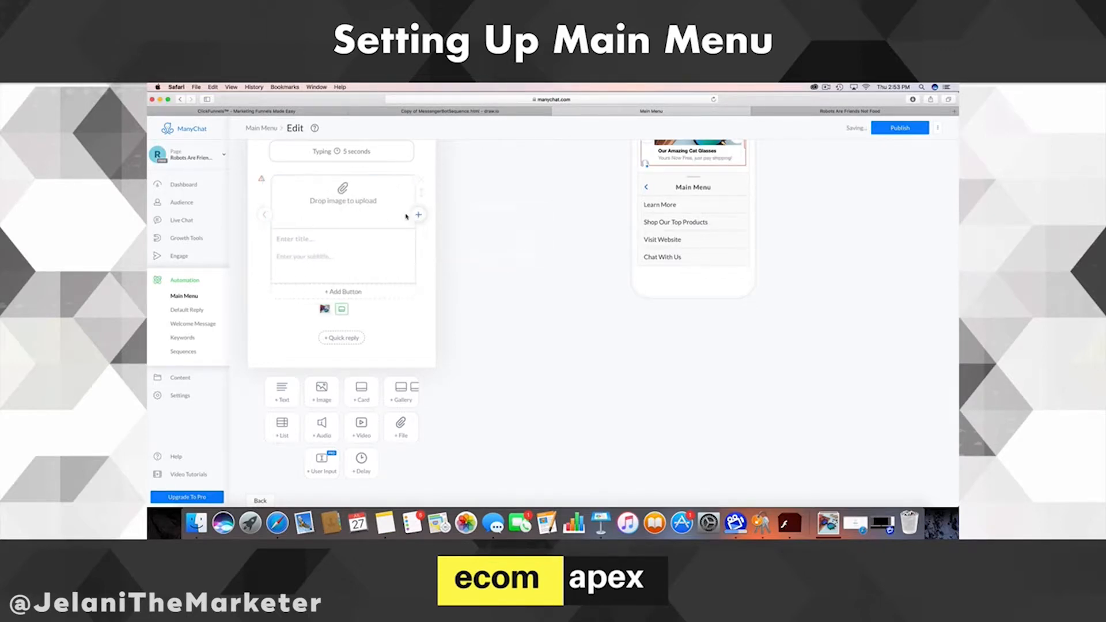
click(337, 204)
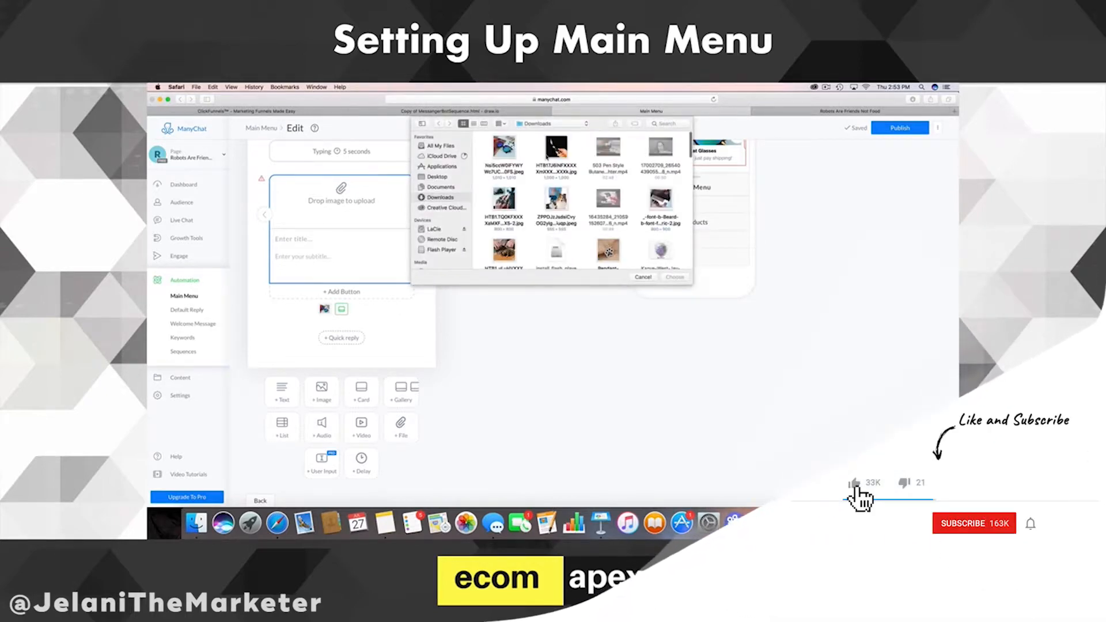
click(674, 277)
- Title the card 'Shop Our Amazing Torch Pen!' with subtitle 'Get yours now free, just pay shipping!'
click(300, 240)
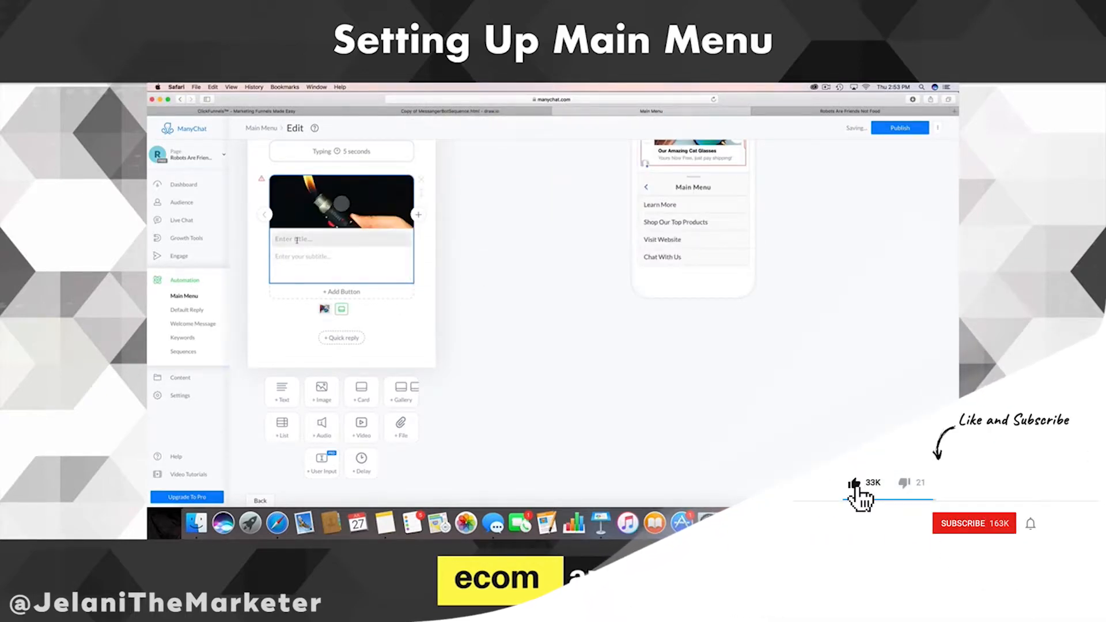
text(Shop )
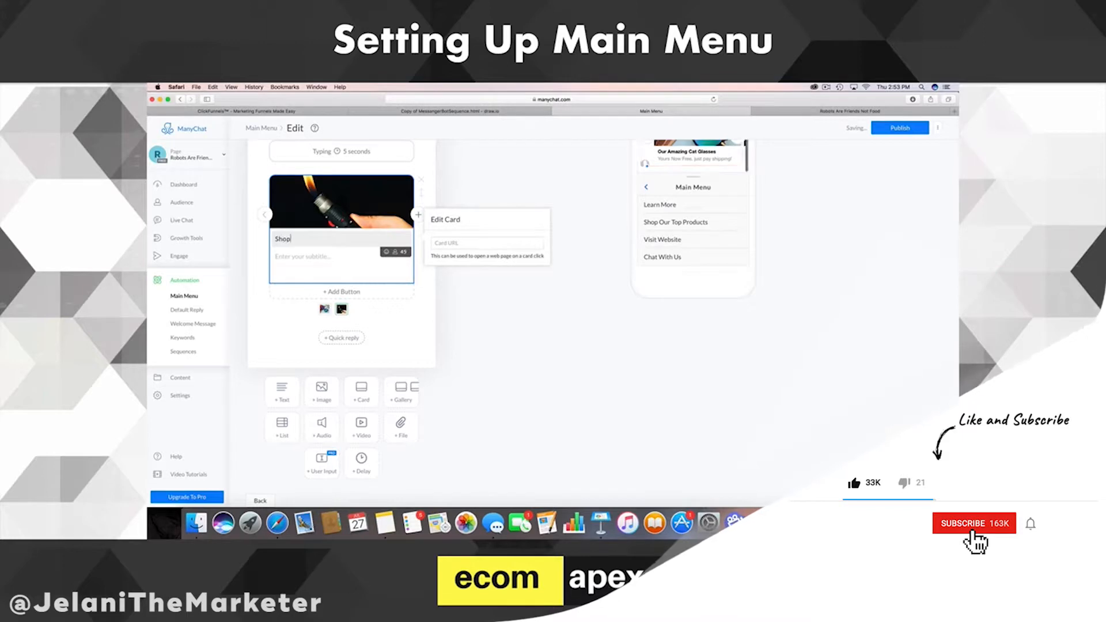
text(our amazing)
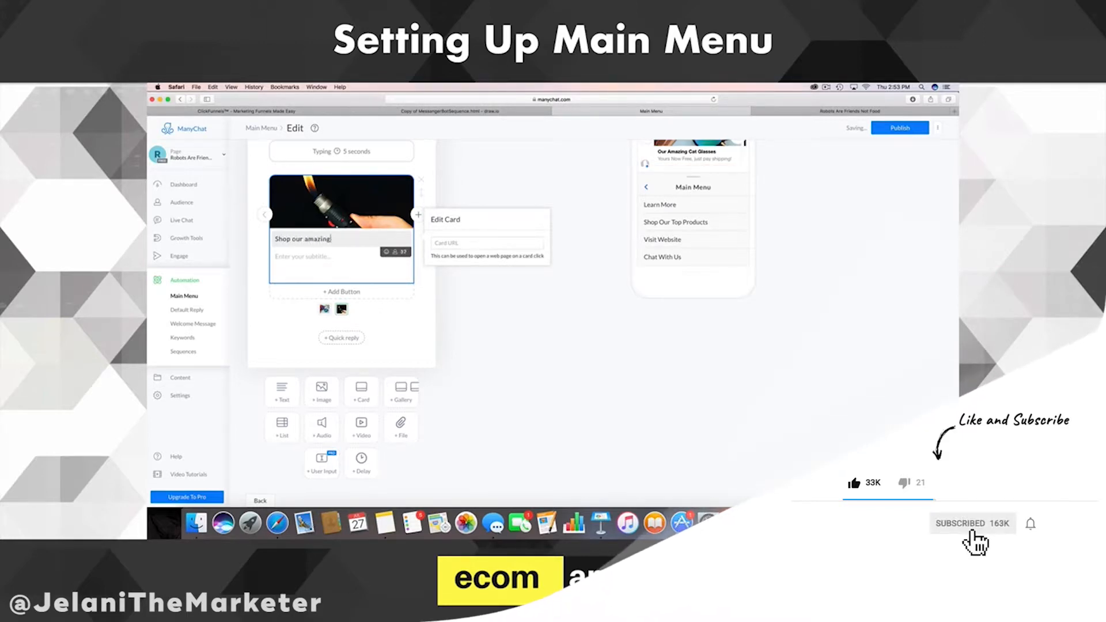
key(BackSpace)
key(BackSpace)
key(BackSpace)
key(BackSpace)
key(BackSpace)
key(BackSpace)
key(BackSpace)
key(BackSpace)
key(BackSpace)
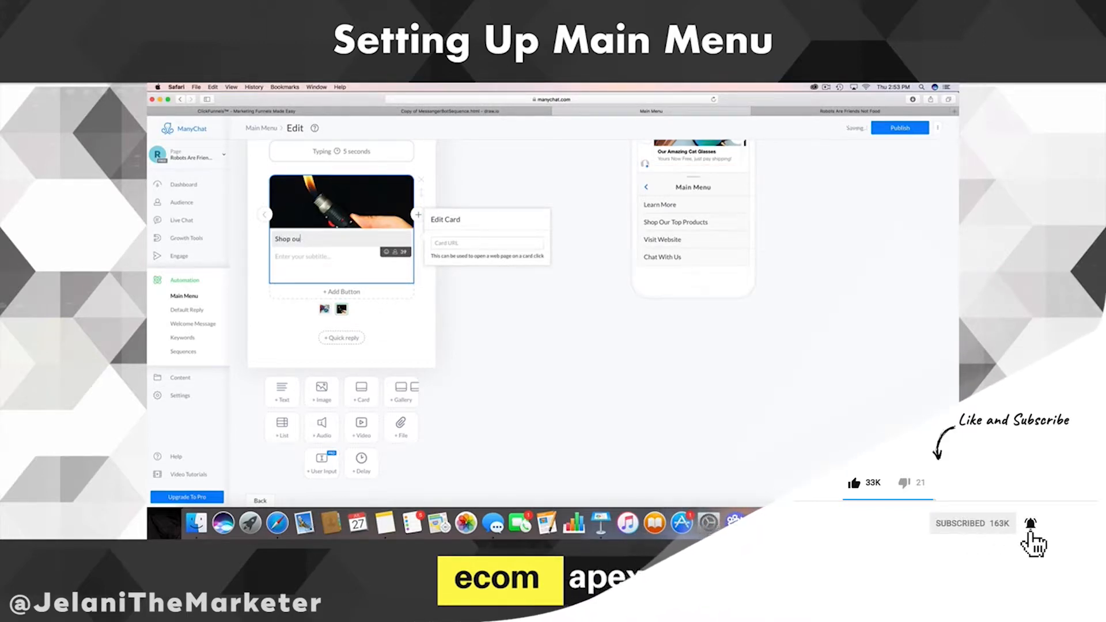
text(O)
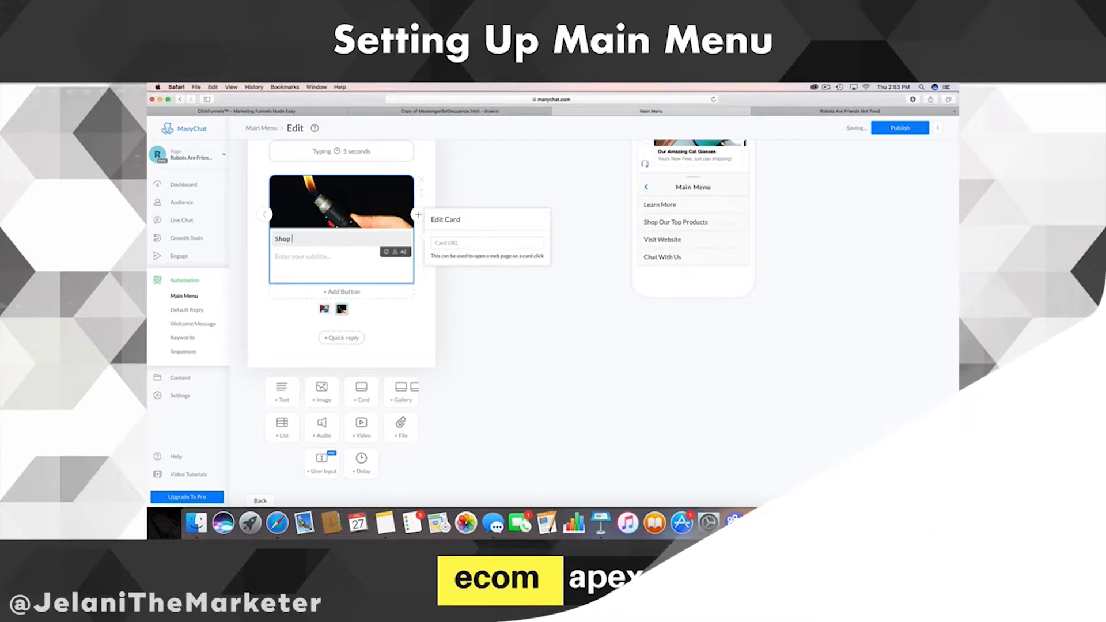
text(ur A)
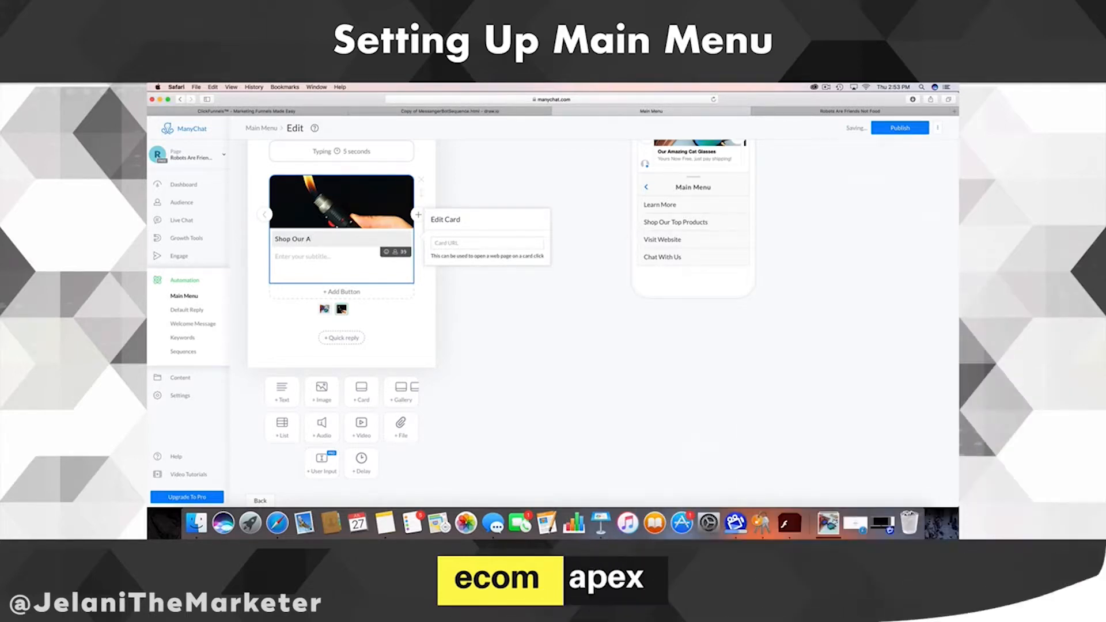
text(mazing Tor)
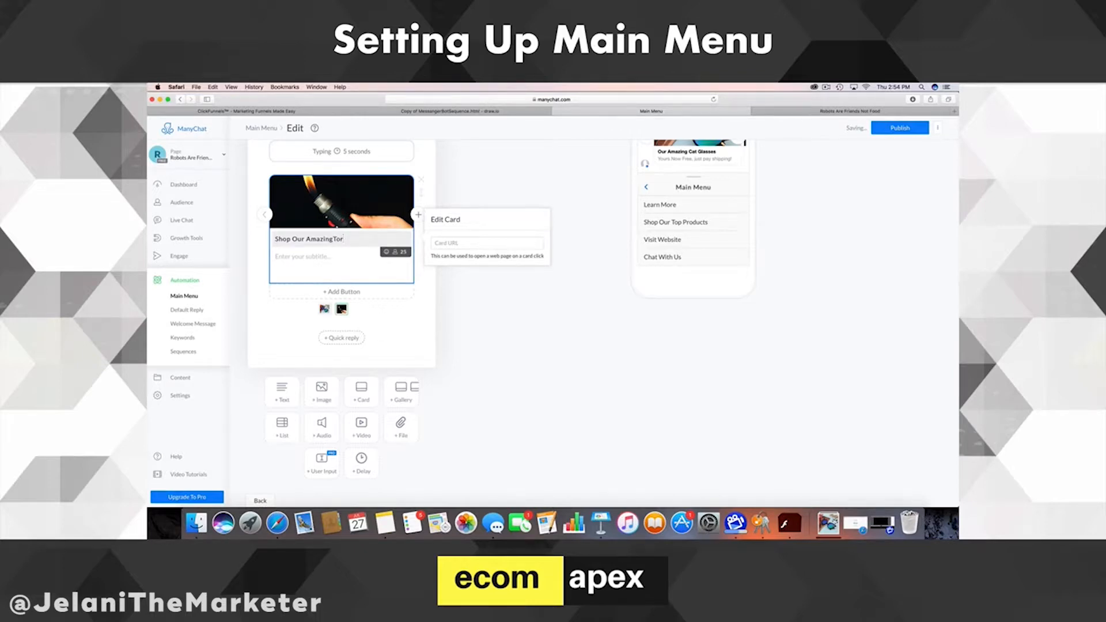
text(ch Pen!)
click(291, 257)
text(Get yours now free, j)
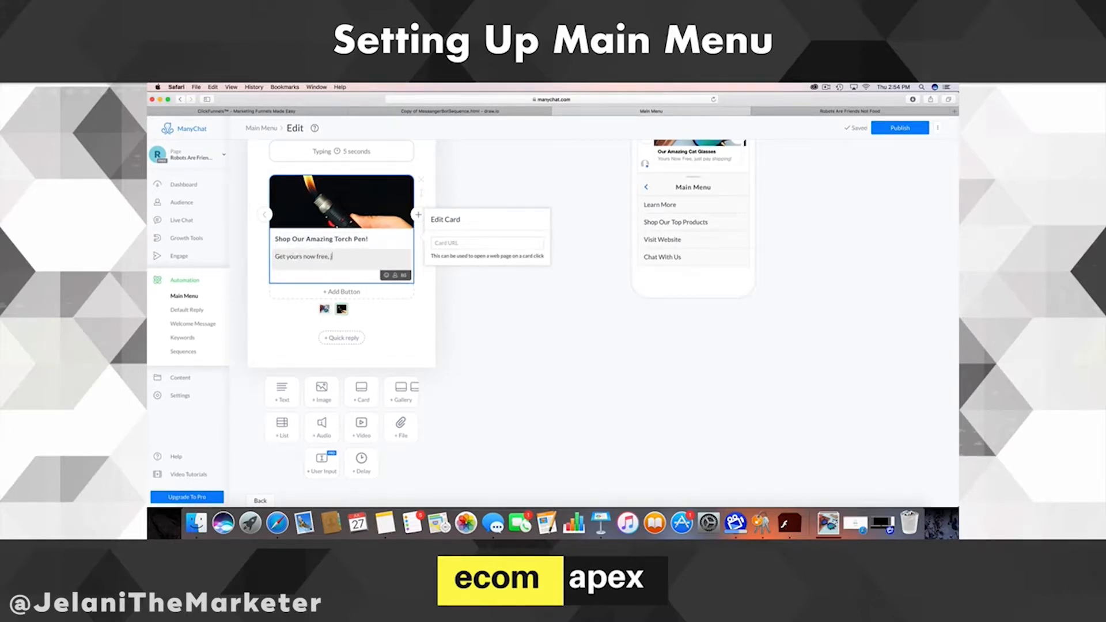
text(ust pay shipping!)
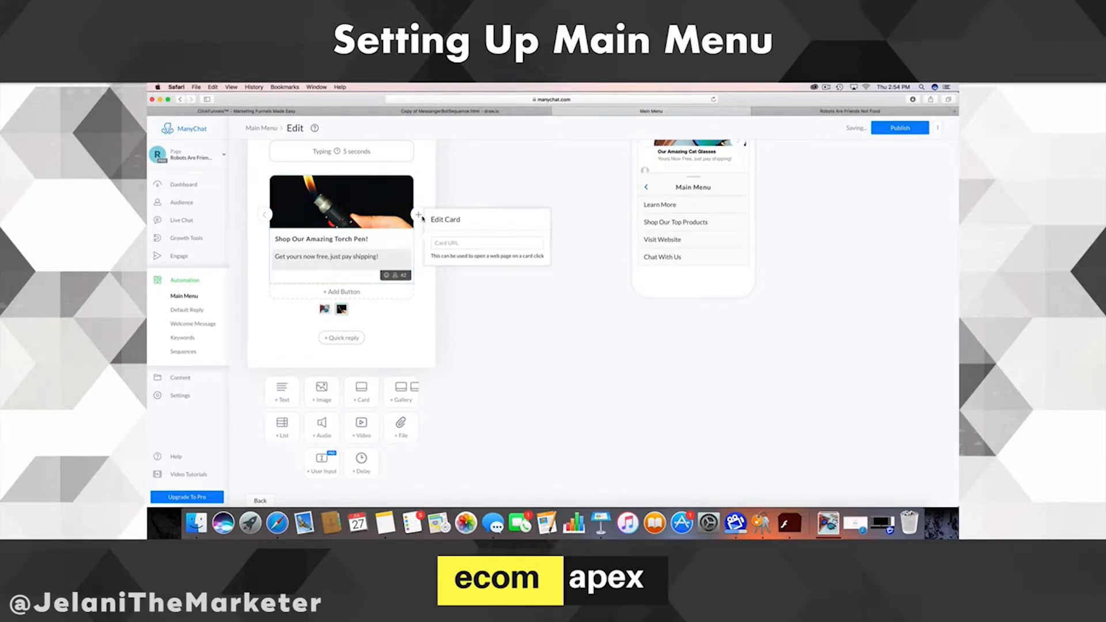
- Flip through the gallery cards and begin entering a link on the Torch Pen card
click(266, 214)
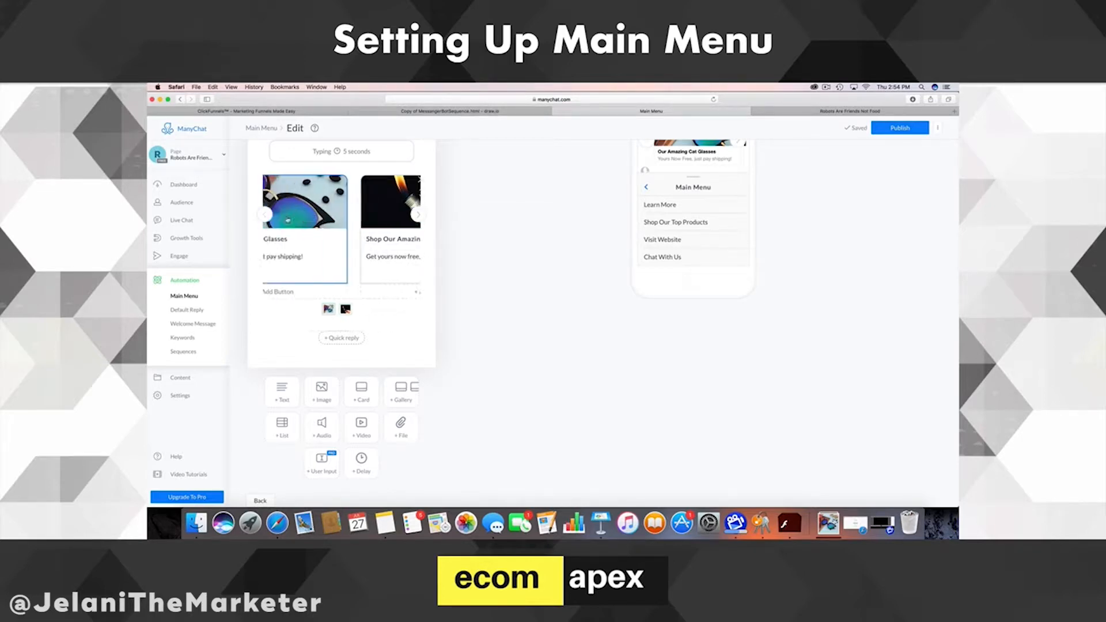
click(418, 214)
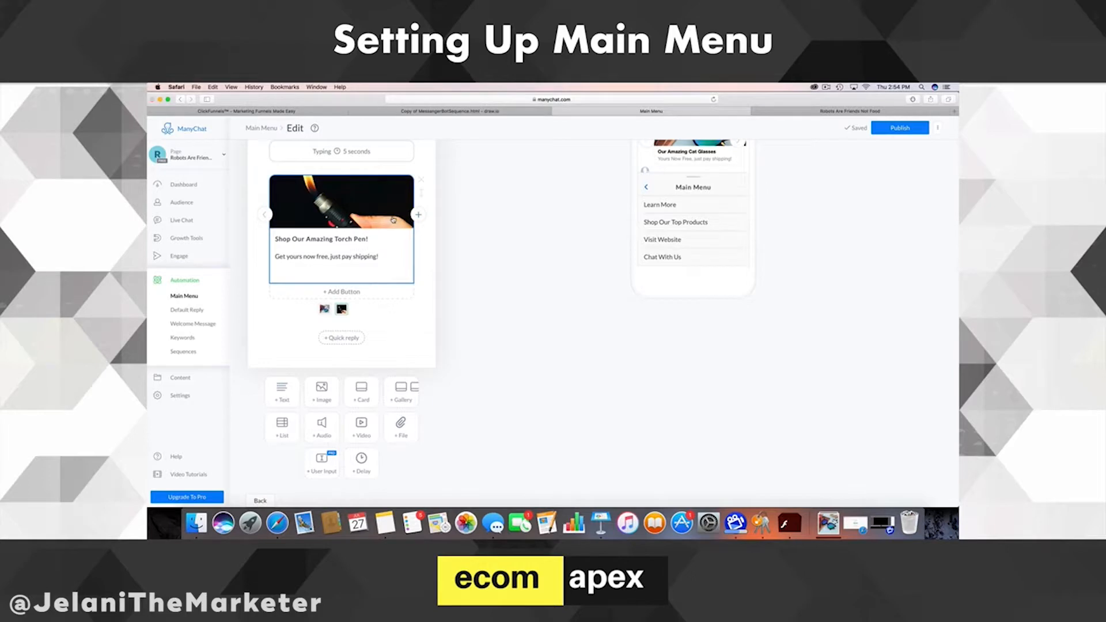
click(393, 220)
click(642, 277)
click(419, 214)
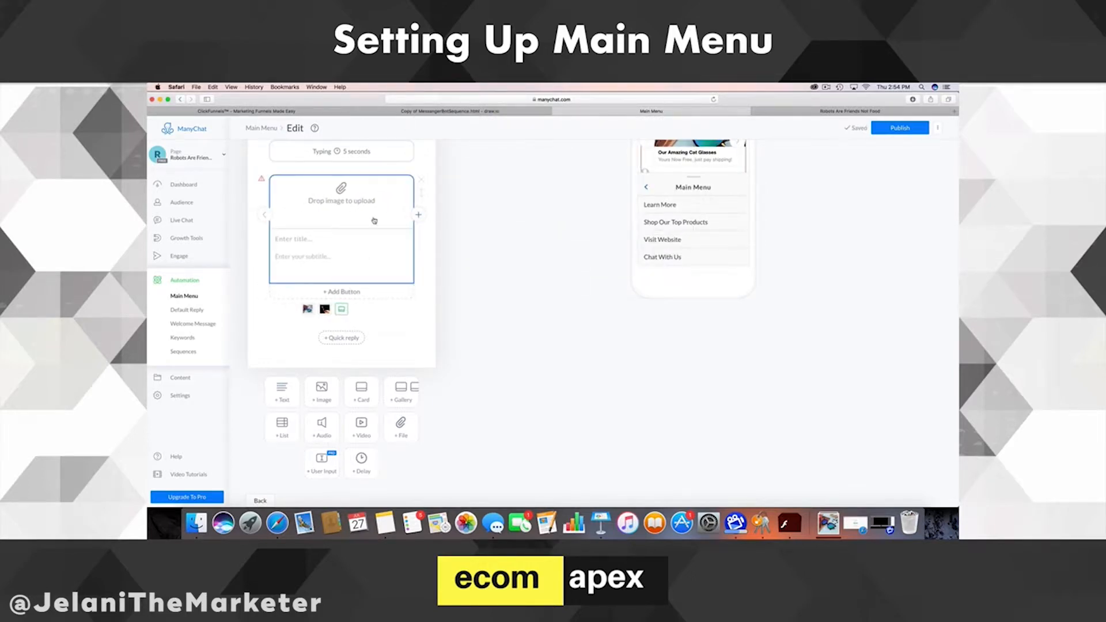
click(265, 215)
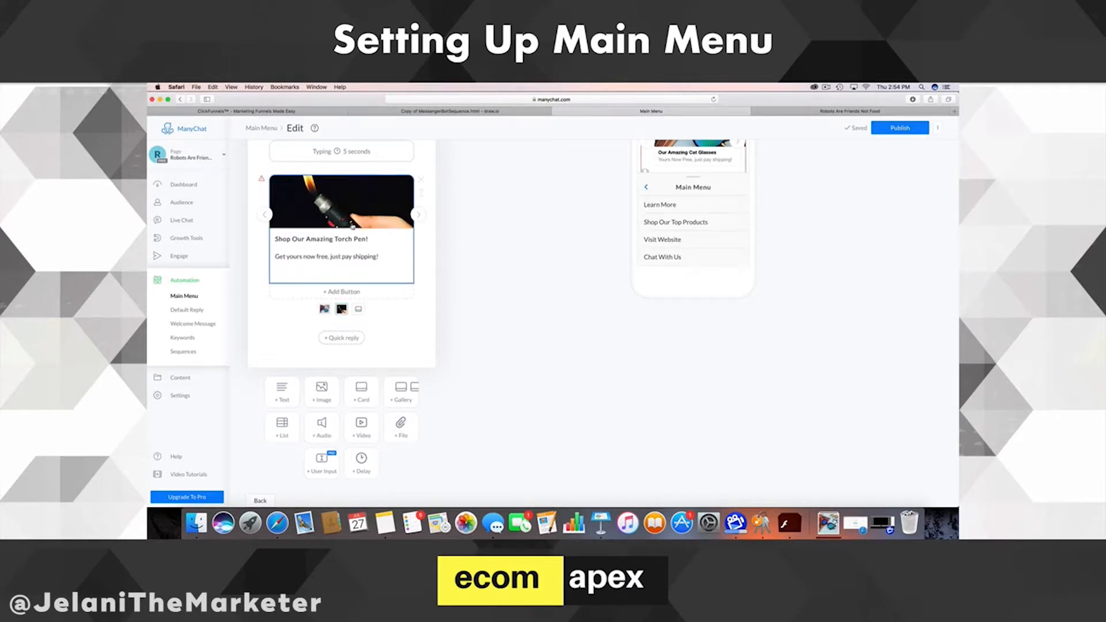
click(383, 241)
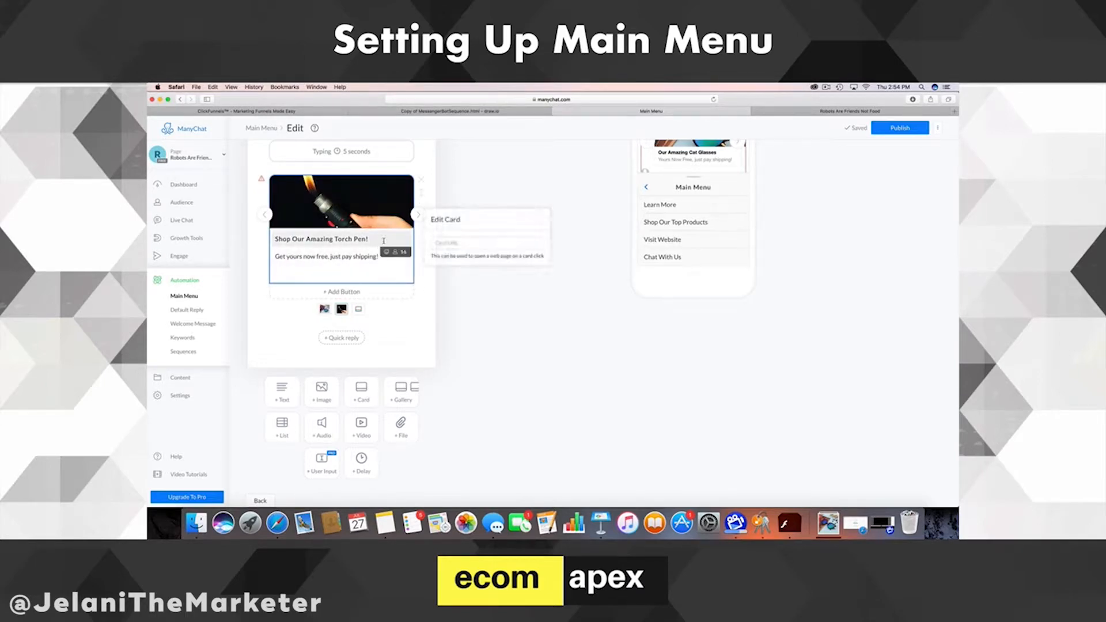
click(453, 244)
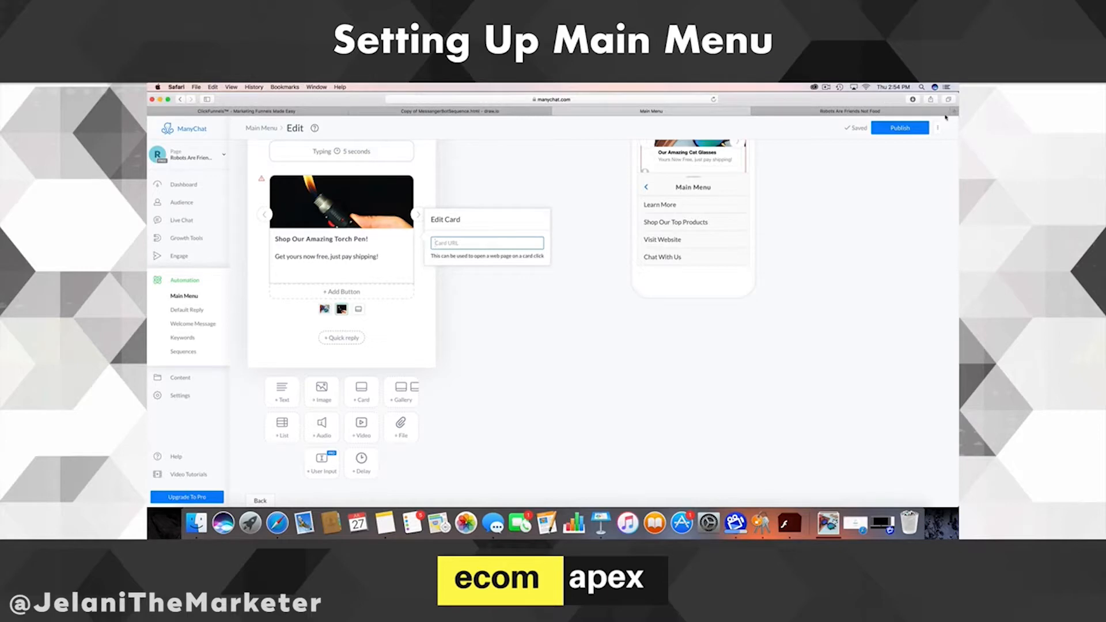
text(htt)
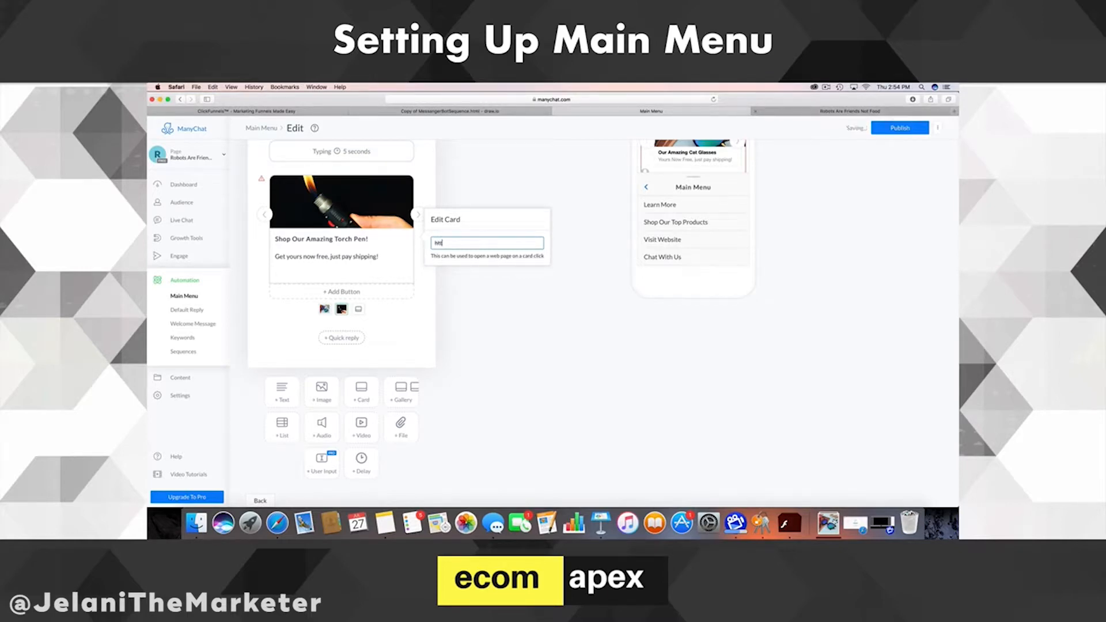
text(ps://torchpen.com)
click(397, 311)
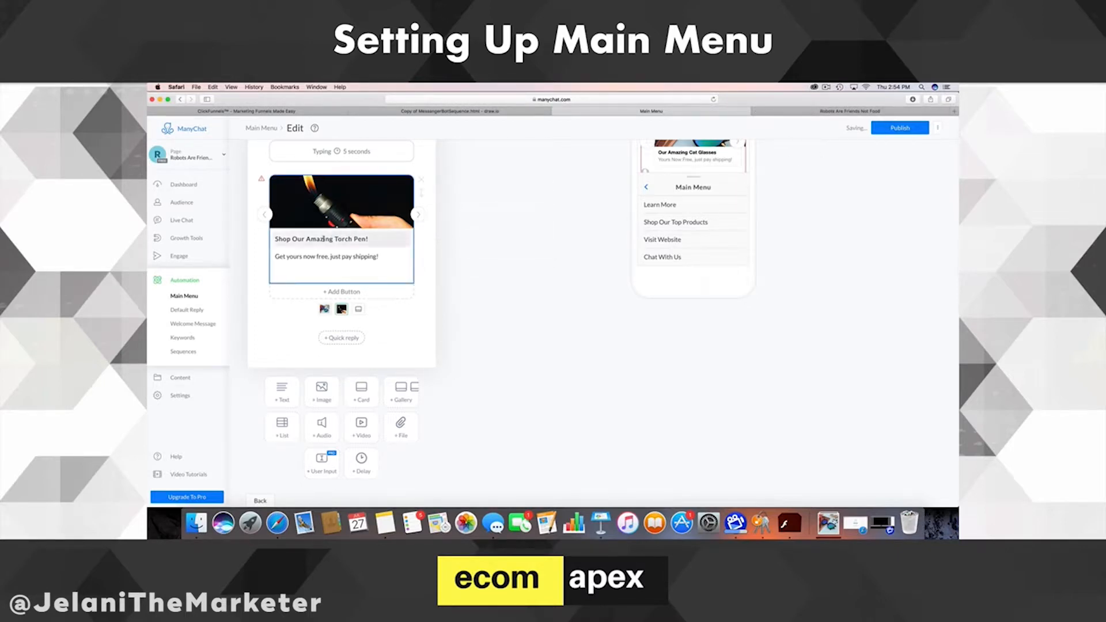
click(264, 215)
click(332, 241)
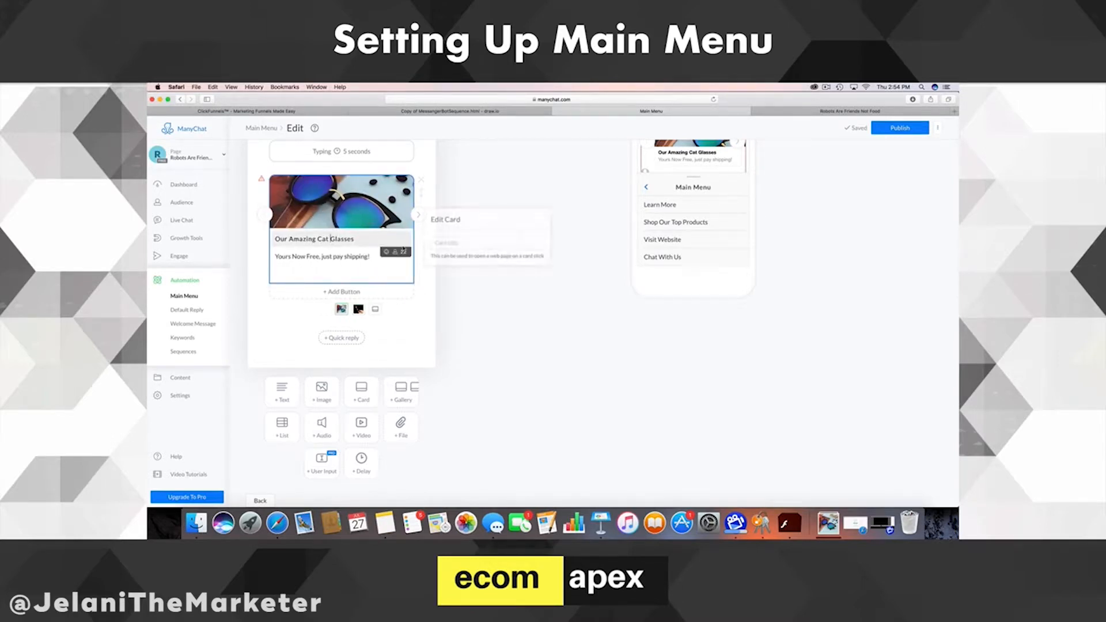
click(437, 243)
text(https://cute)
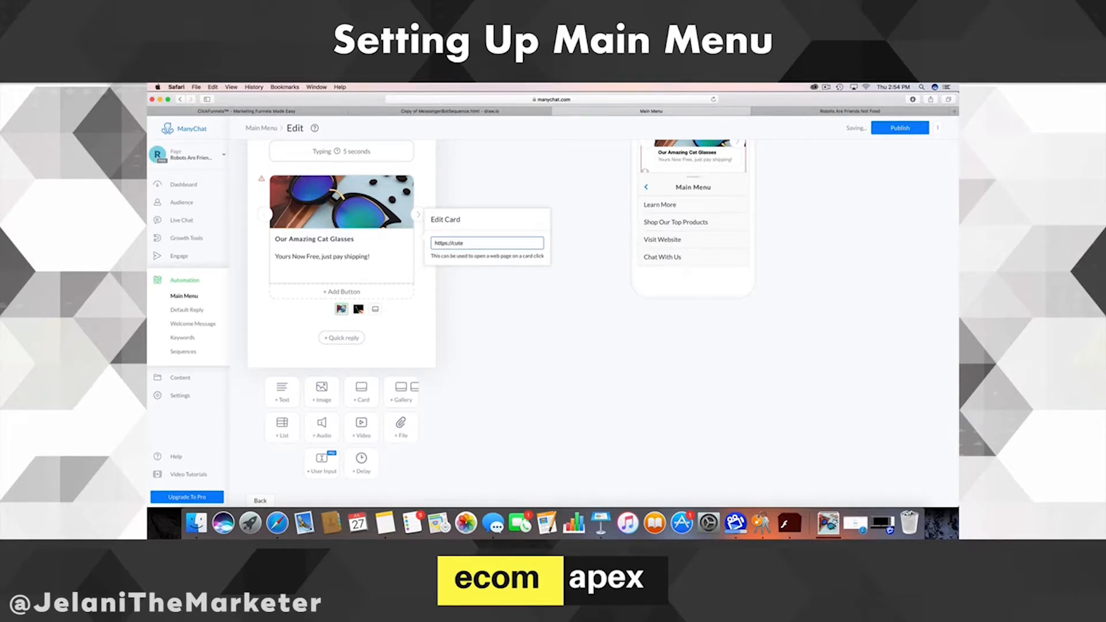
text(catglasses.com)
- Delete the extra empty third card, keeping only the Cat Glasses and Torch Pen cards
click(289, 313)
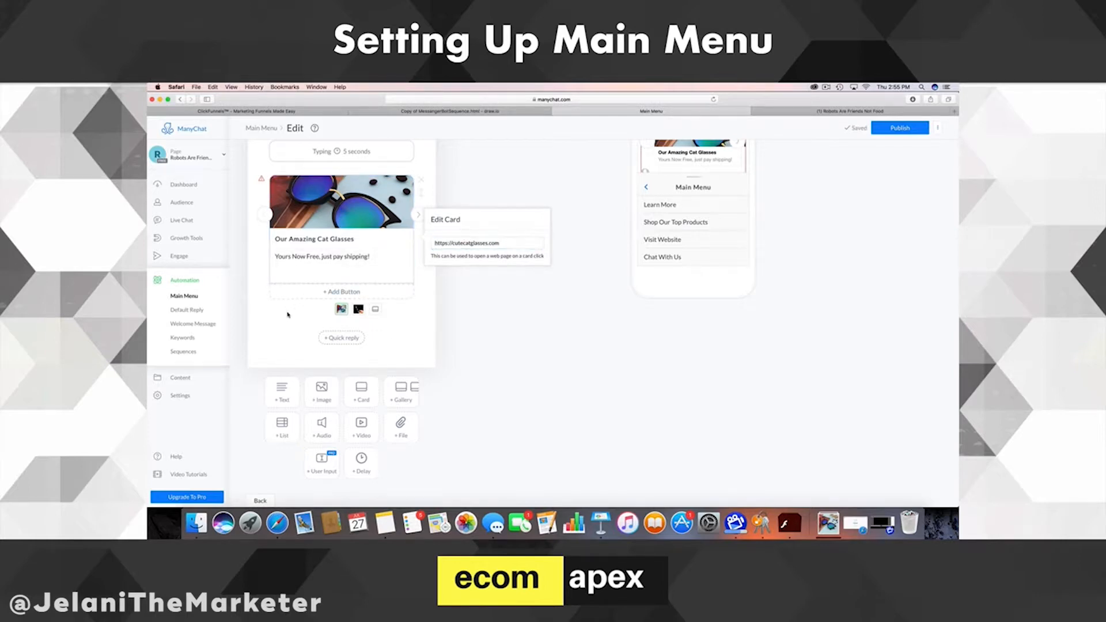
click(418, 219)
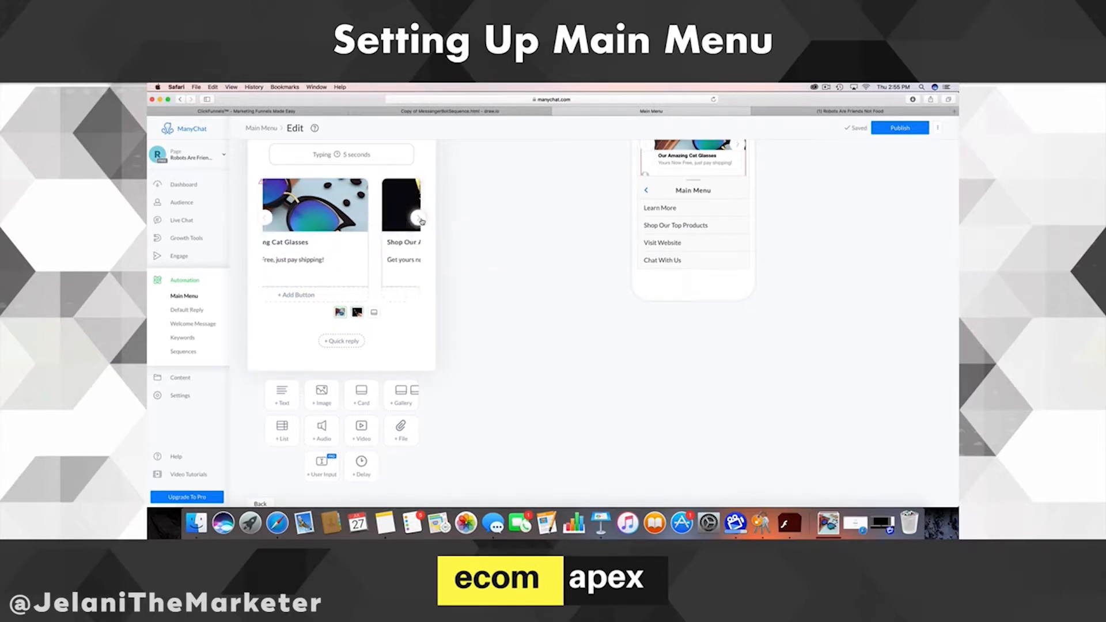
click(419, 221)
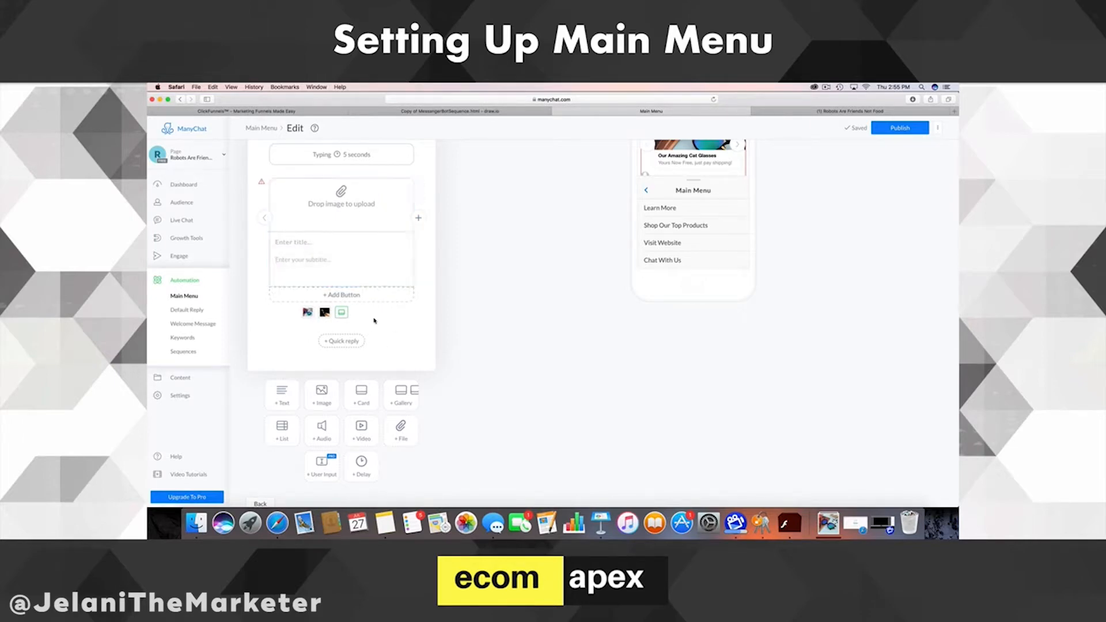
click(263, 220)
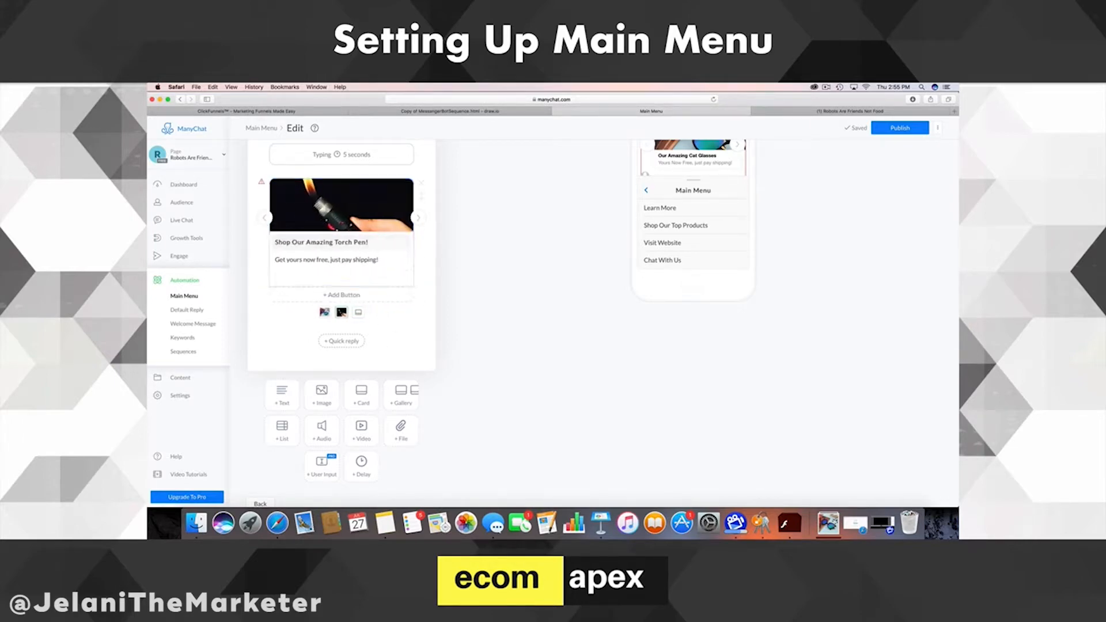
click(418, 217)
click(419, 184)
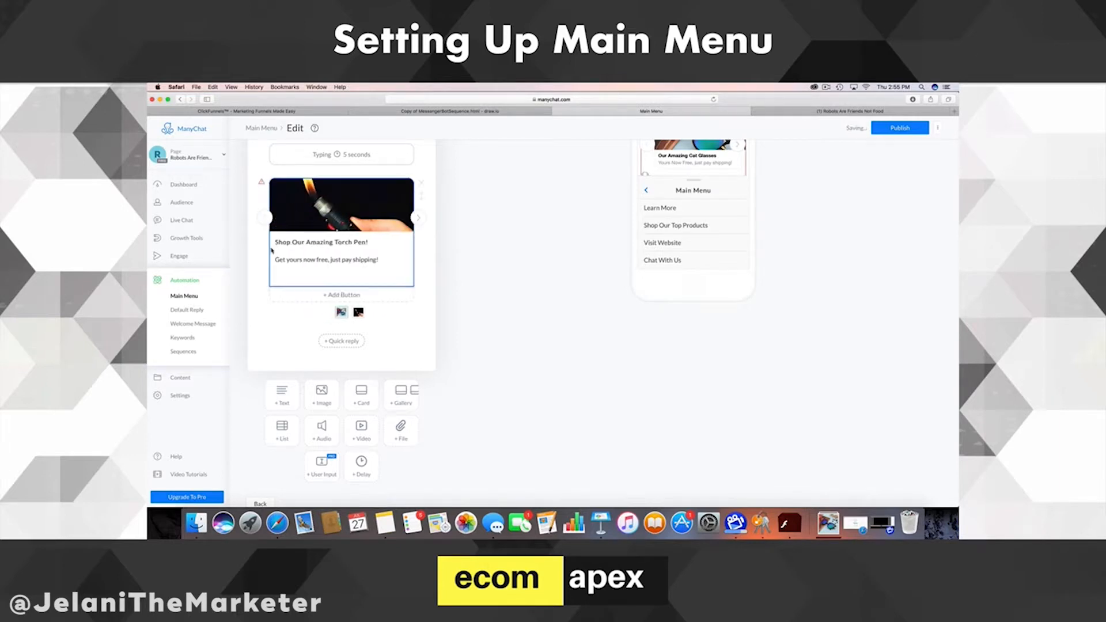
click(263, 219)
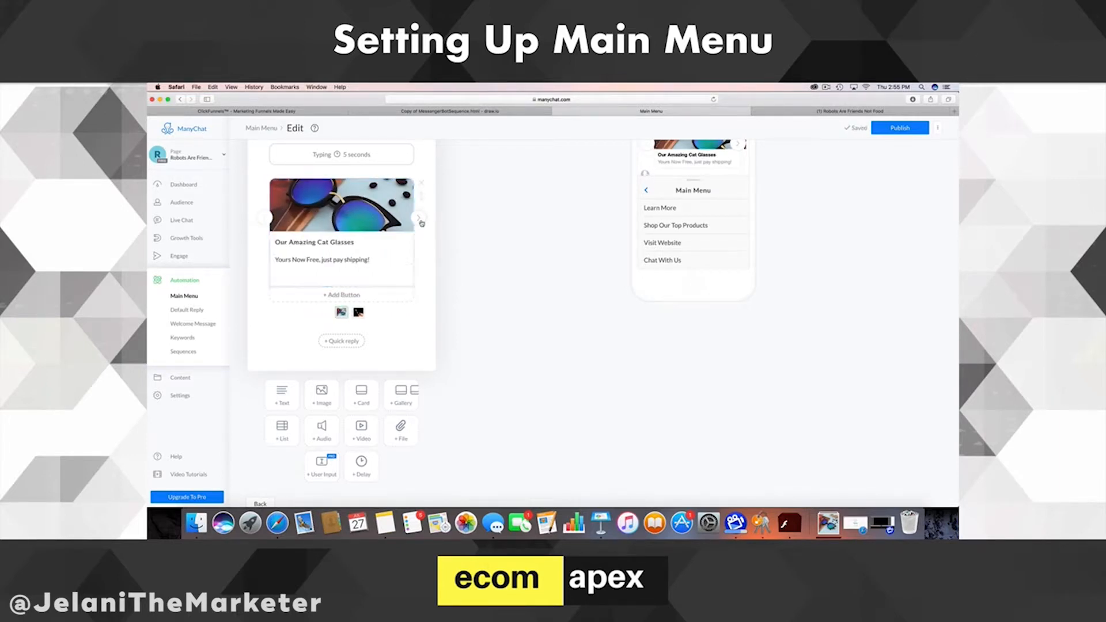
click(420, 220)
click(265, 219)
scroll(374, 288, up, 4)
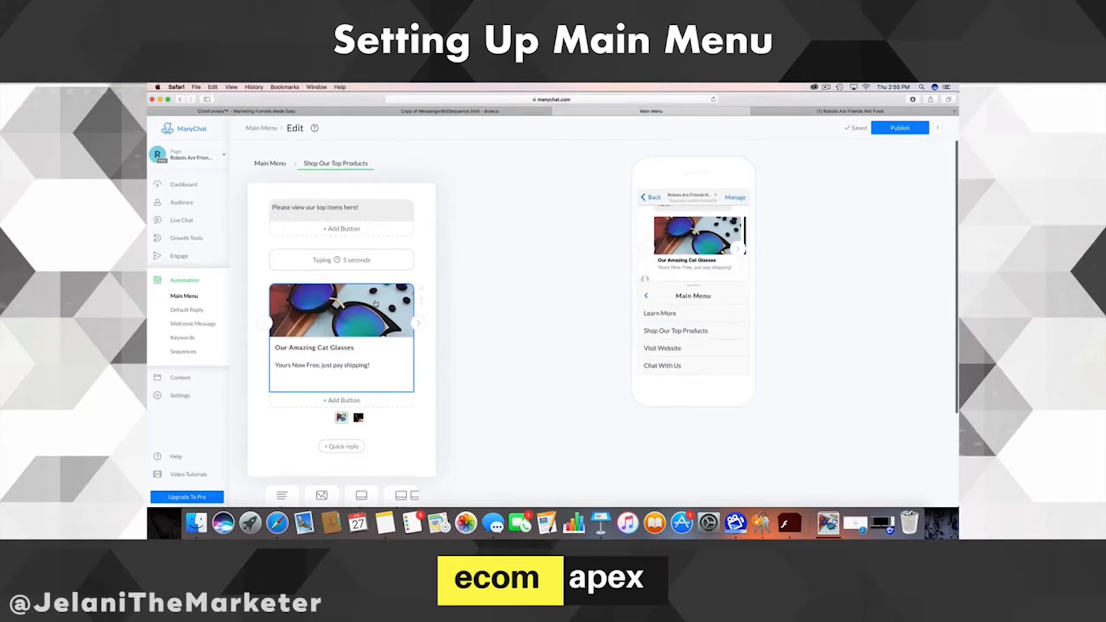
click(273, 163)
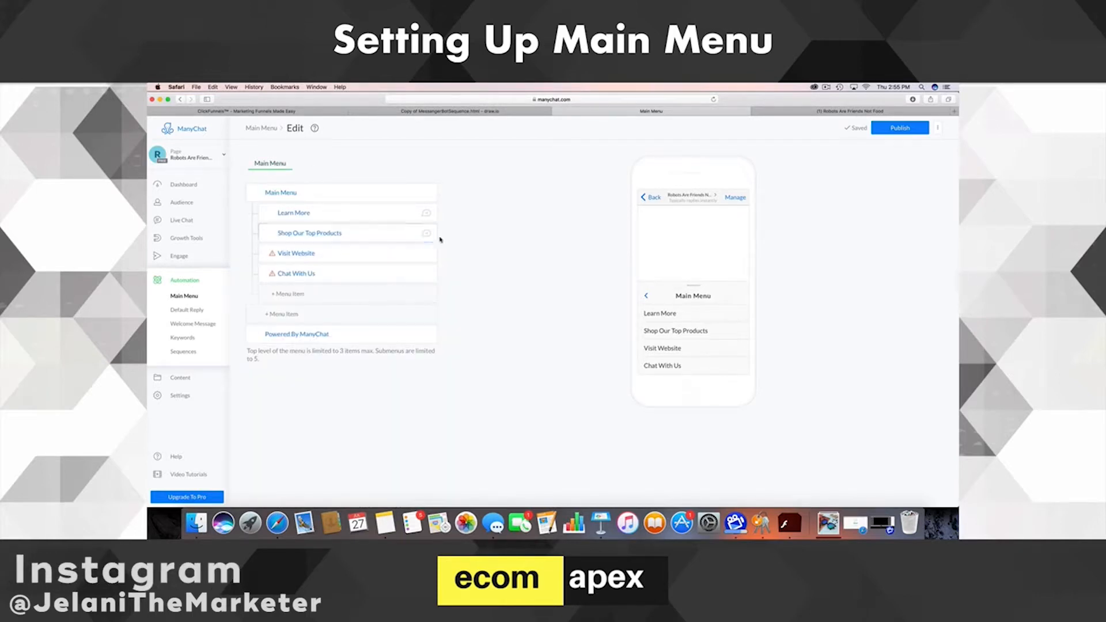
click(294, 254)
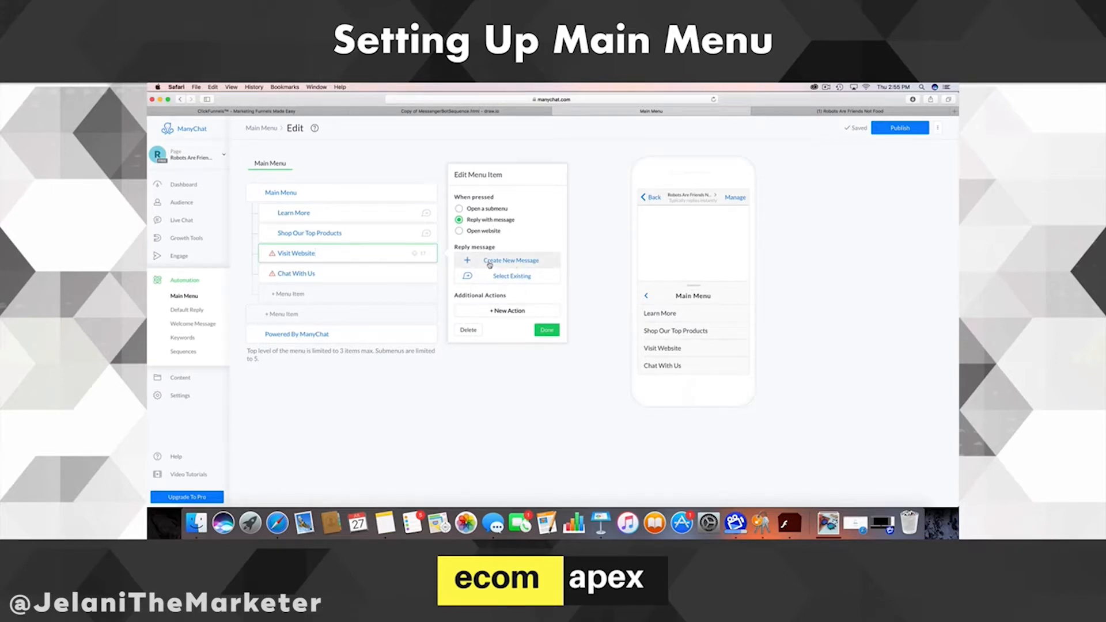
click(471, 232)
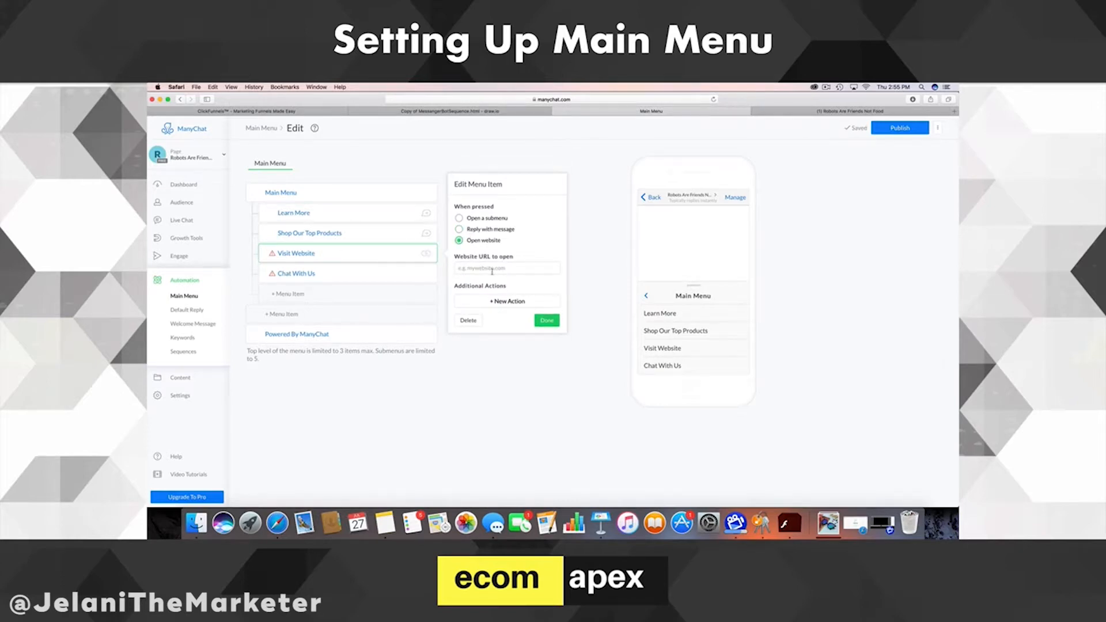
click(492, 270)
text(https://shop)
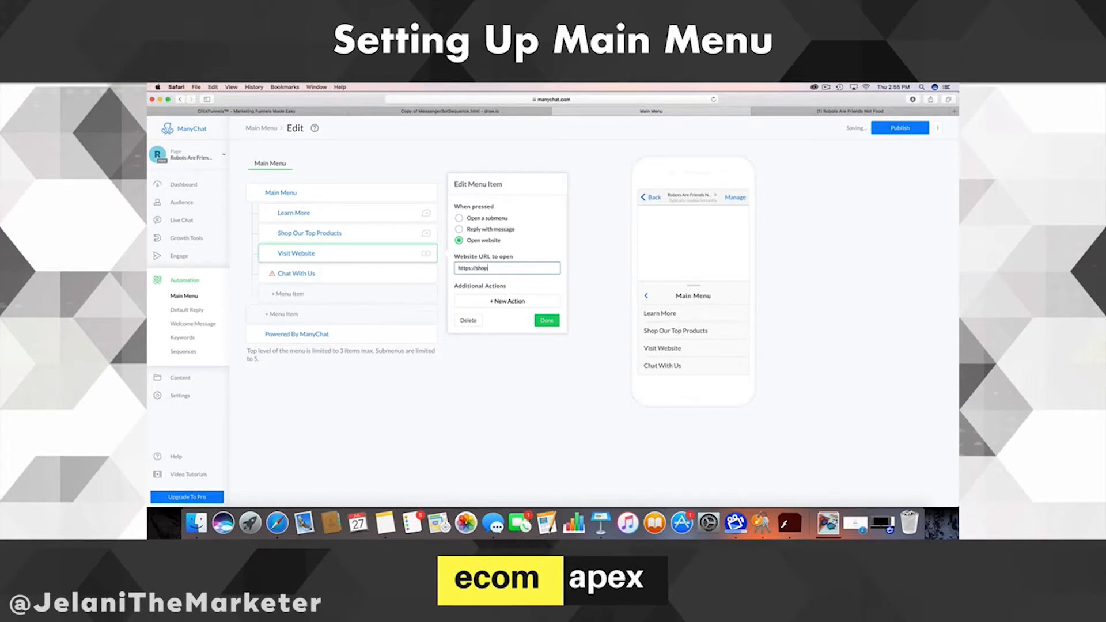
text(.thedealbox.co)
- Create a Chat With Us reply reading 'Hi there!' then 'A rep will be with you shortly!'
click(317, 281)
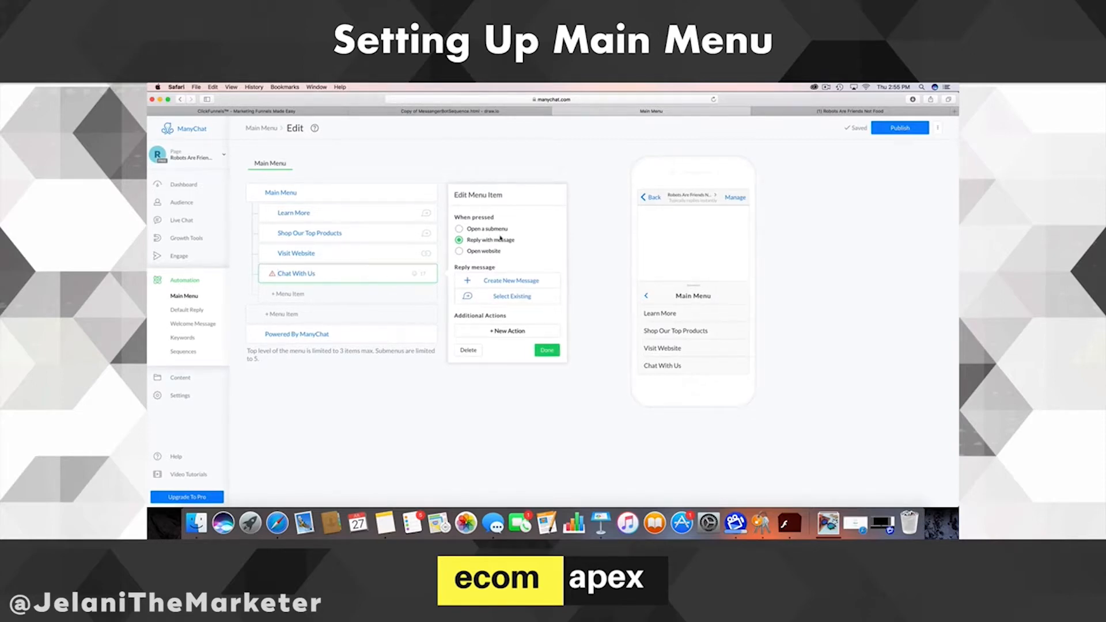
click(512, 280)
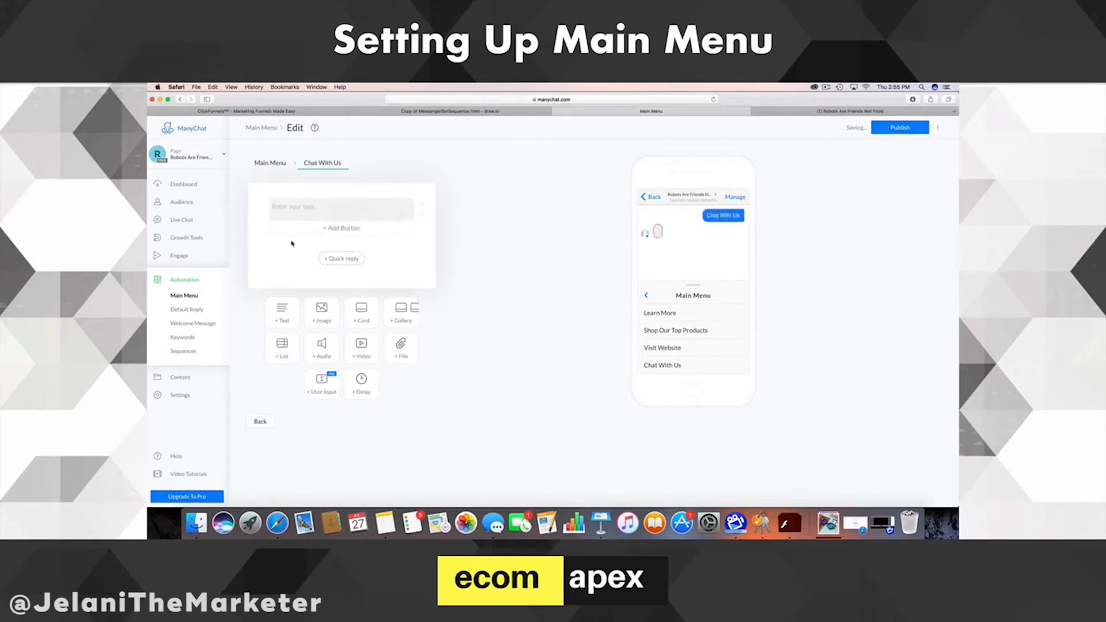
click(296, 207)
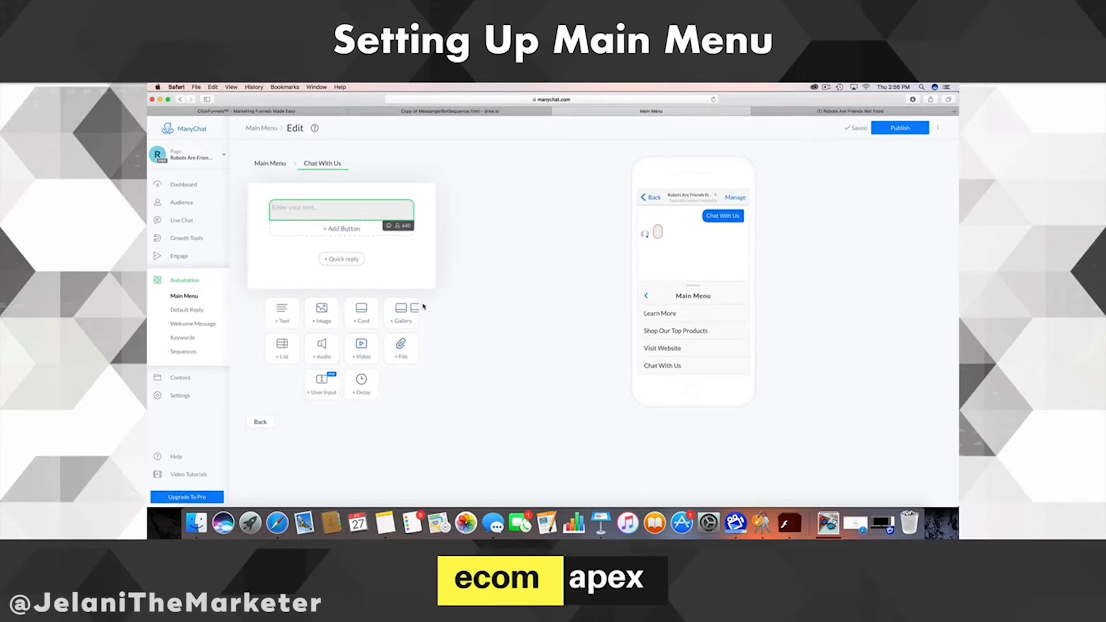
text(Hi there!)
key(Return)
key(Return)
text(A re)
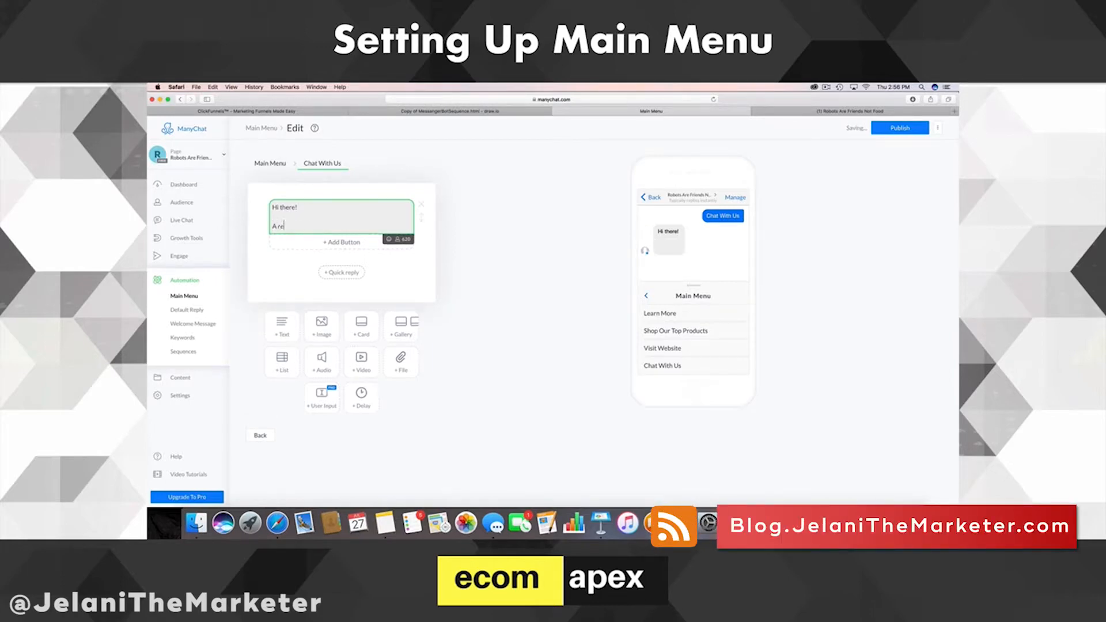
text(p will be with you shortly!)
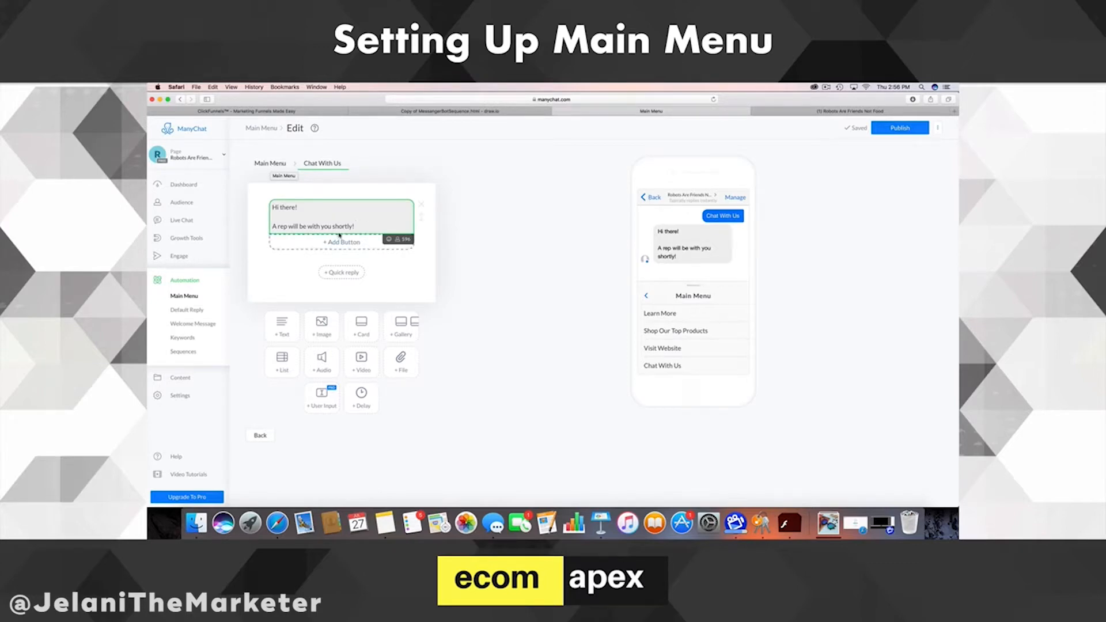
drag(355, 227, 273, 207)
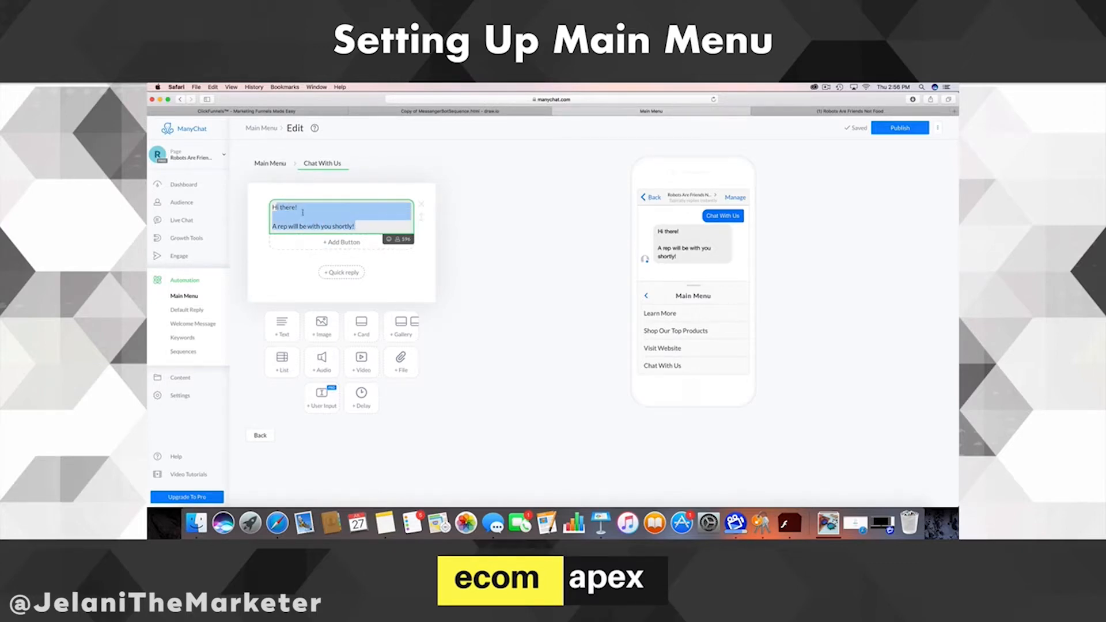
click(360, 223)
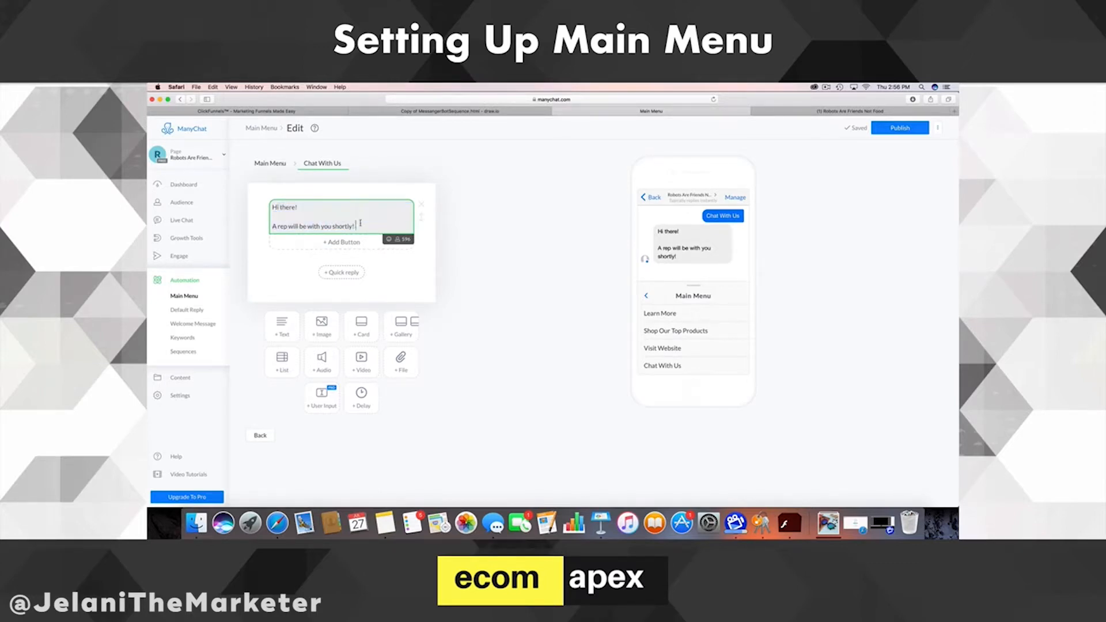
click(257, 164)
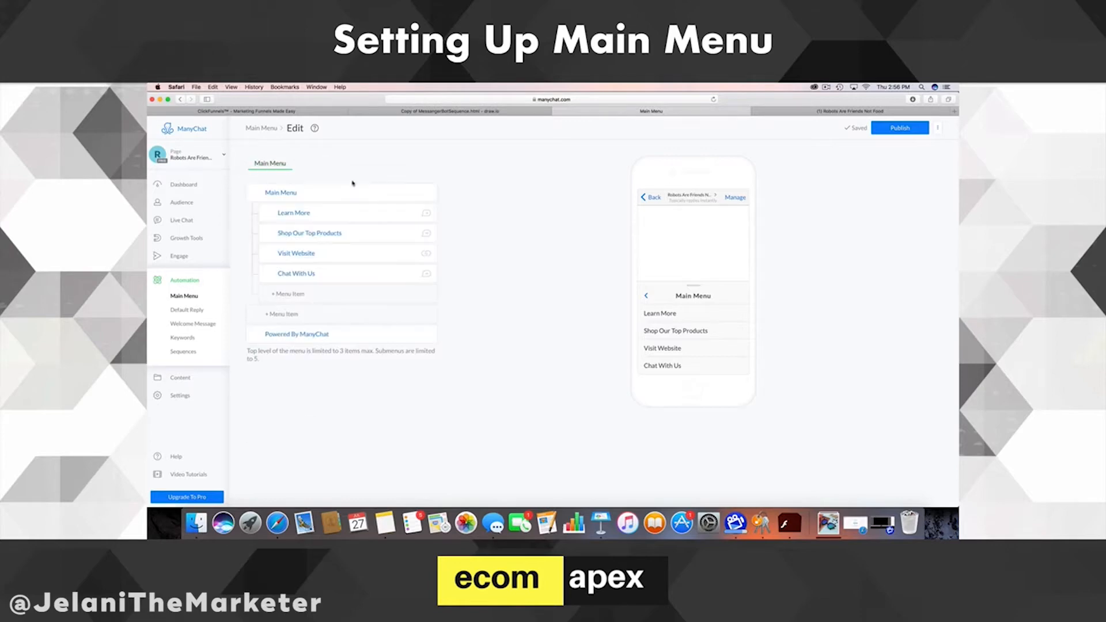
- Review the Chat With Us actions, then open the Shop Our Top Products item
click(325, 275)
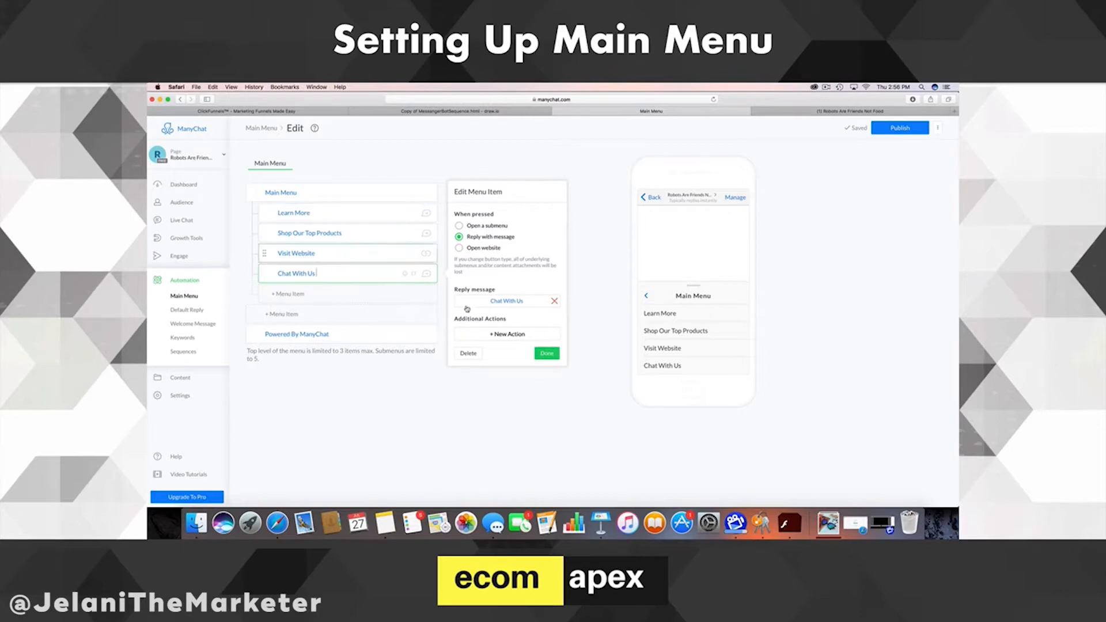
click(512, 335)
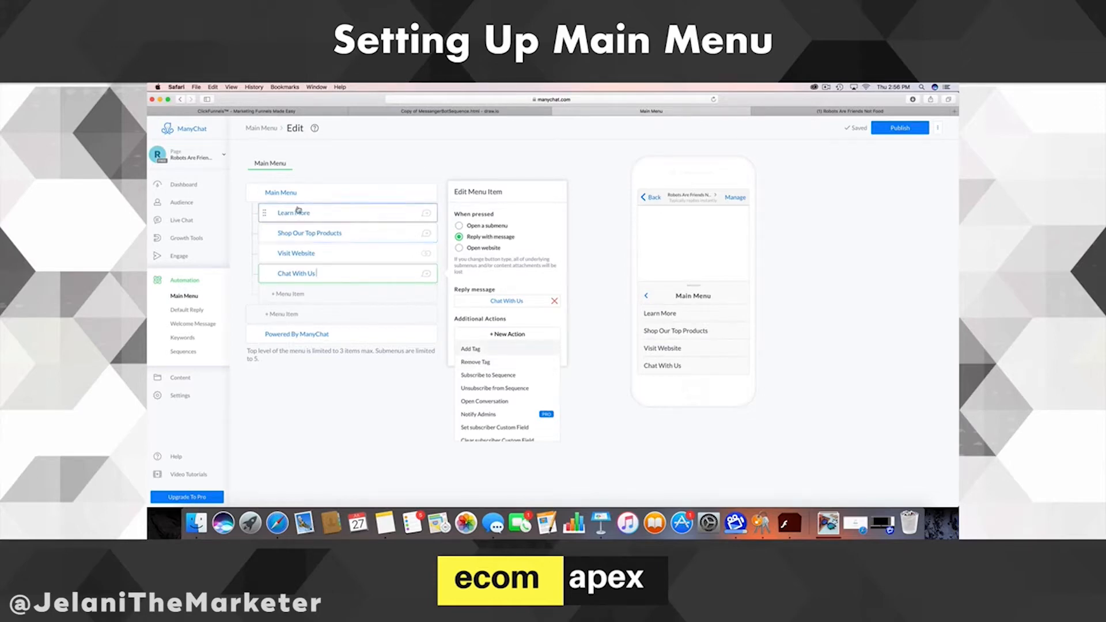
click(365, 240)
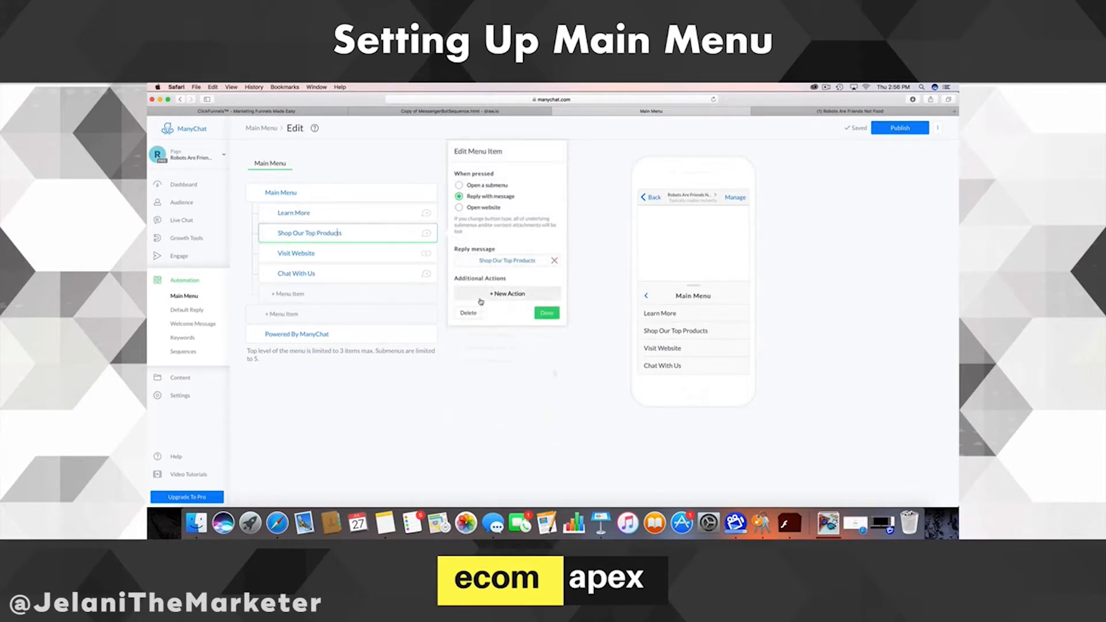
- Add a tag action with 'Interestedinotherproducts' to Shop Our Top Products
click(481, 313)
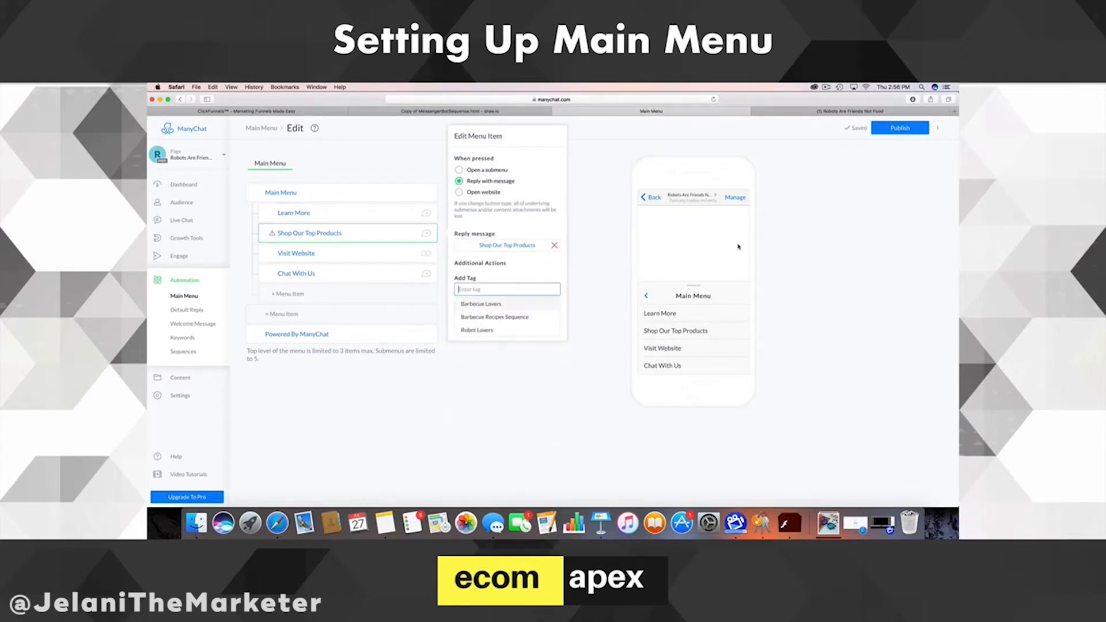
text(Int)
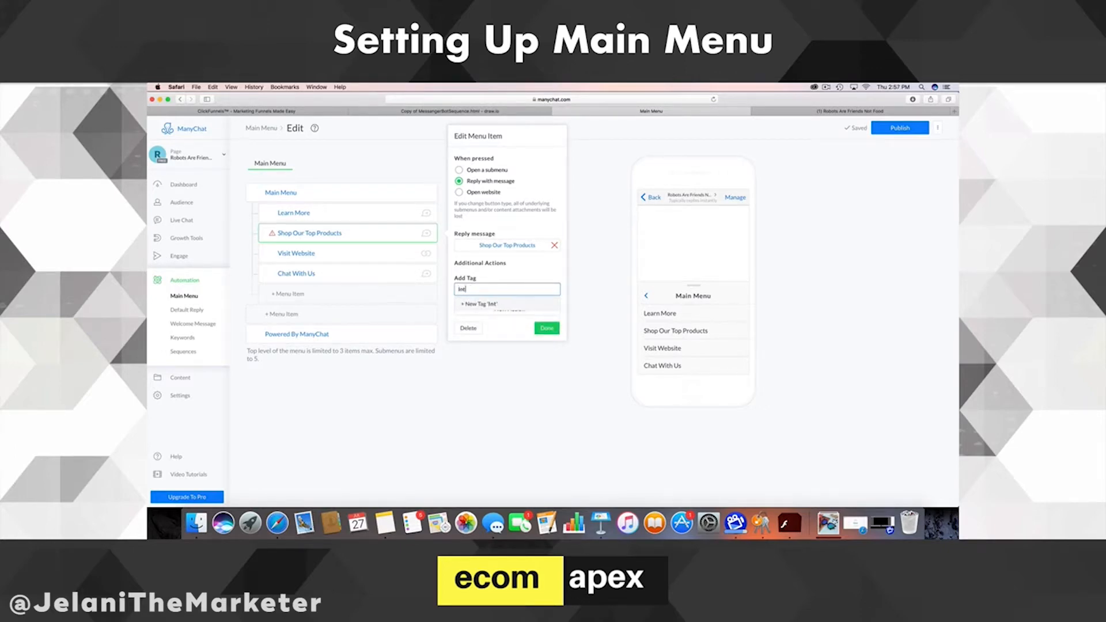
text(erestedinotherproducts)
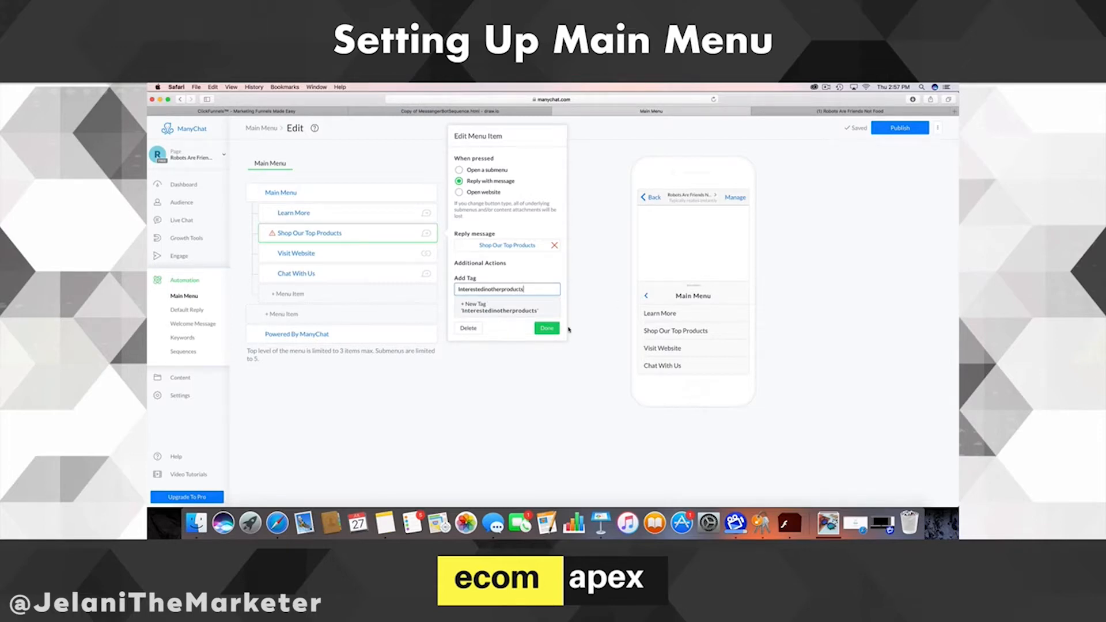
key(Return)
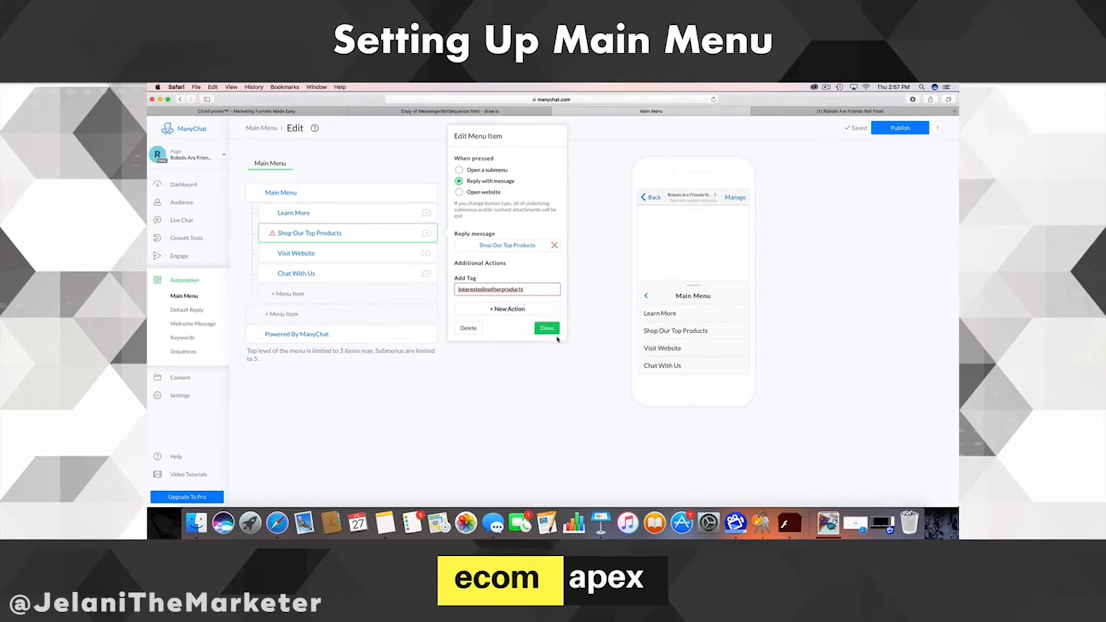
click(546, 328)
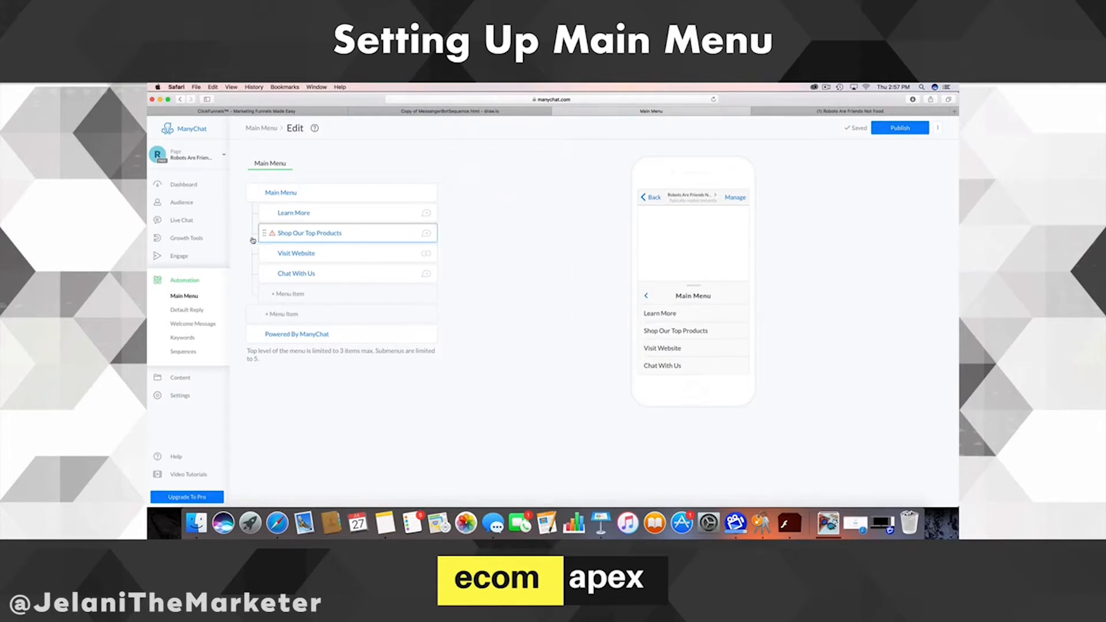
- Apply a newly created 'interestedinproducts' tag to Shop Our Top Products instead
click(324, 235)
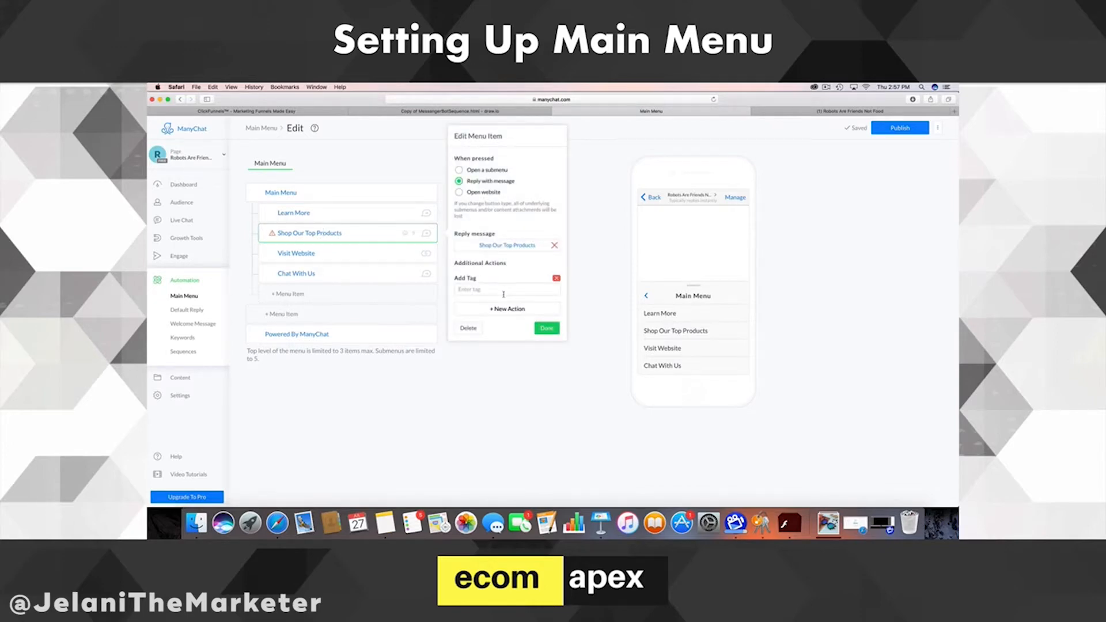
click(503, 292)
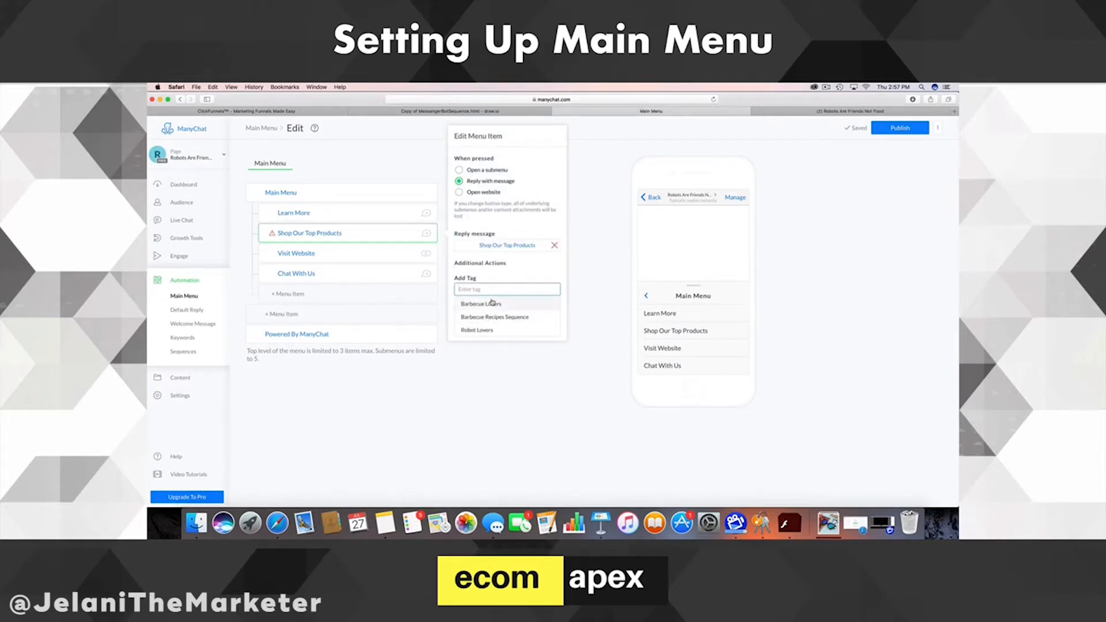
text(interestedinp)
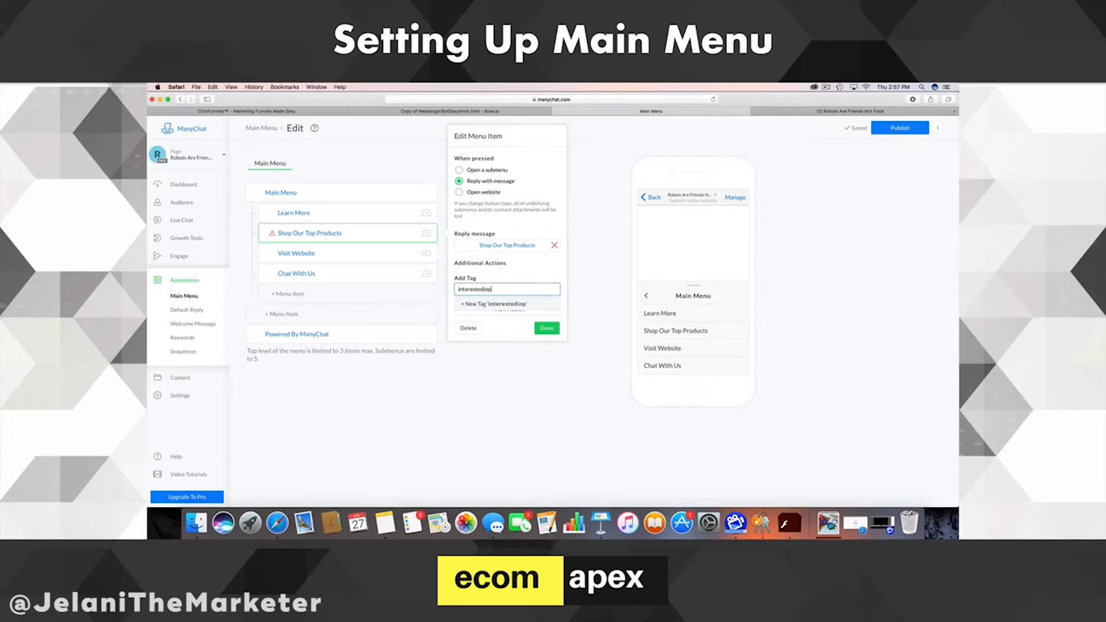
text(roducts)
click(504, 305)
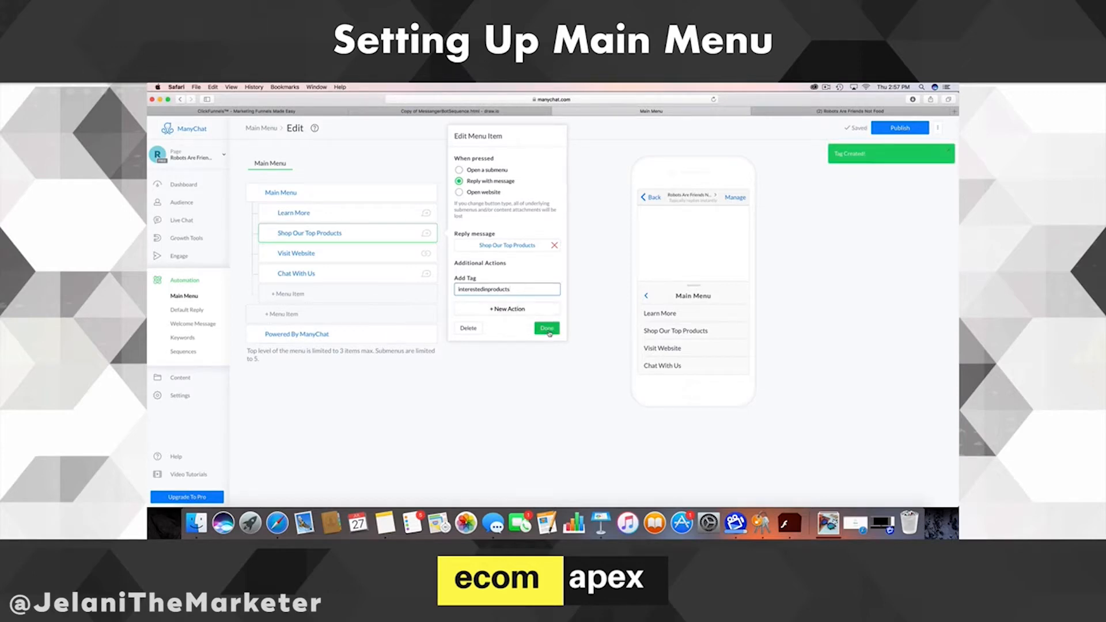
click(548, 329)
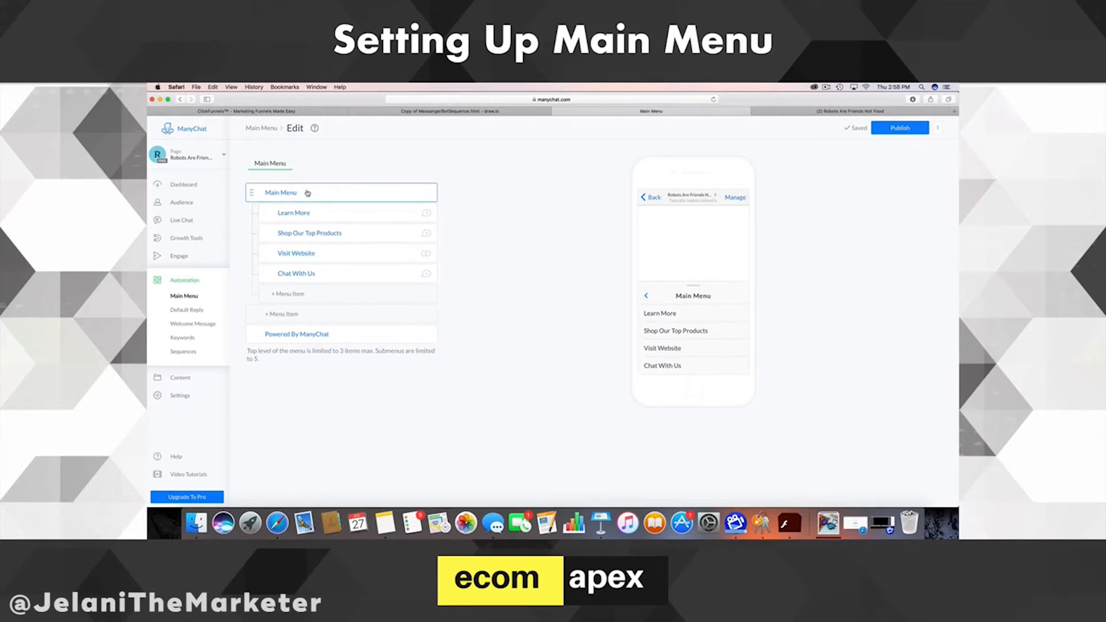
- Add a Learn More action that applies a newly created 'clickedlearnmore' tag
click(309, 213)
click(500, 276)
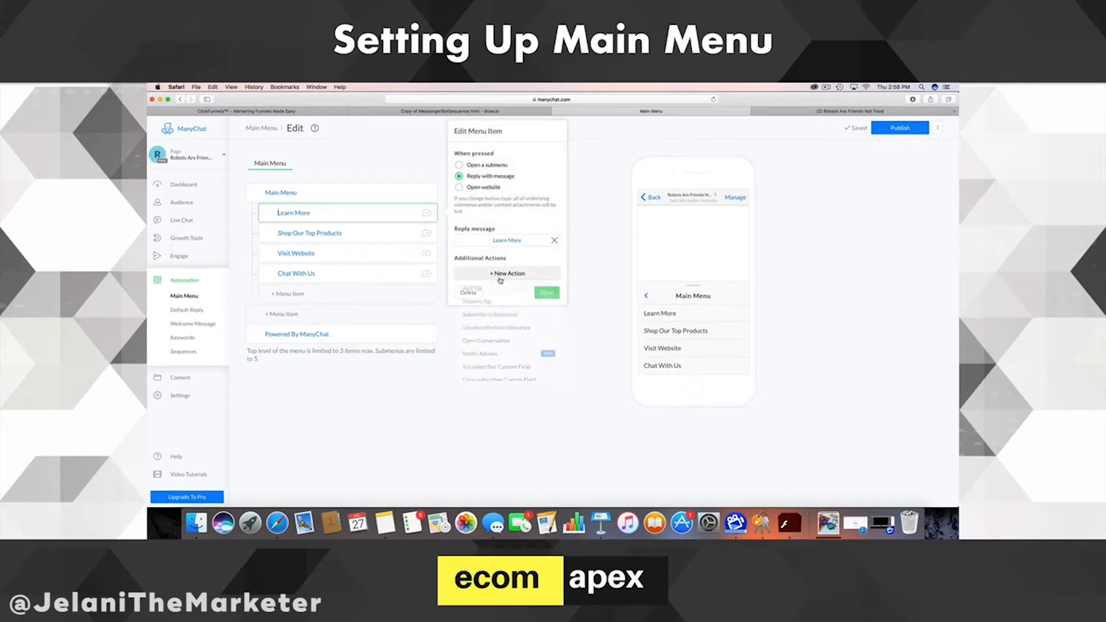
click(484, 289)
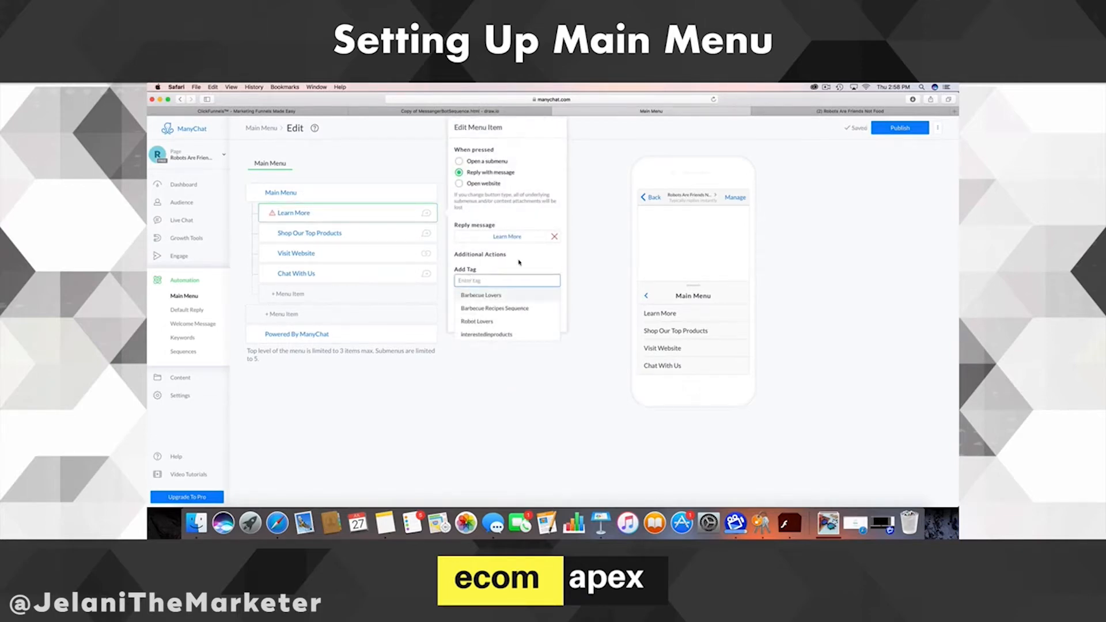
text(clickedle)
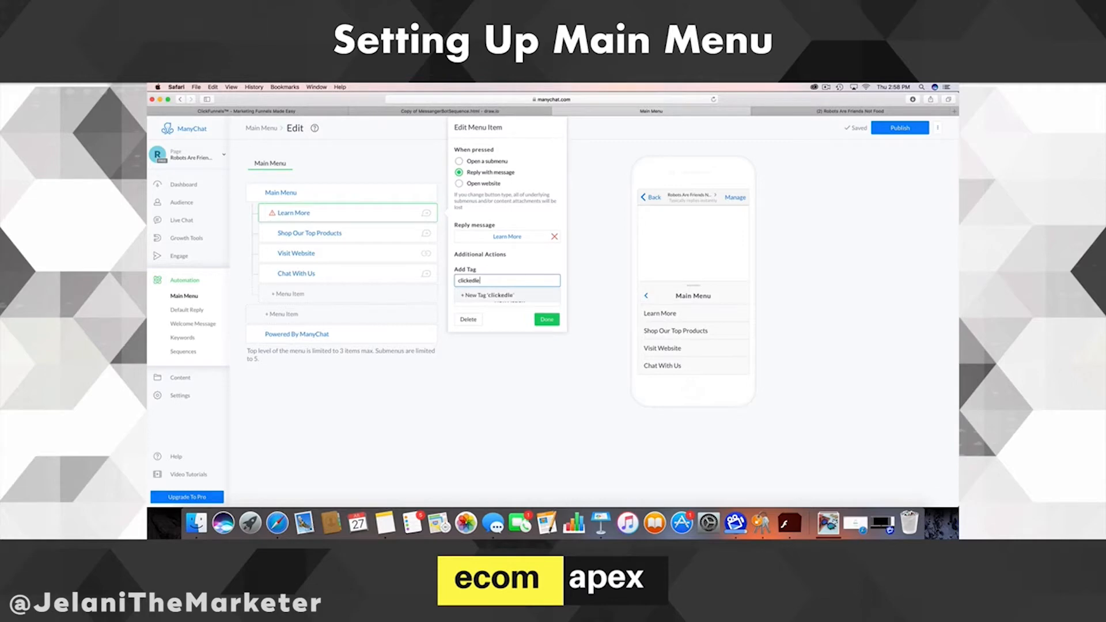
text(arnmore)
click(501, 296)
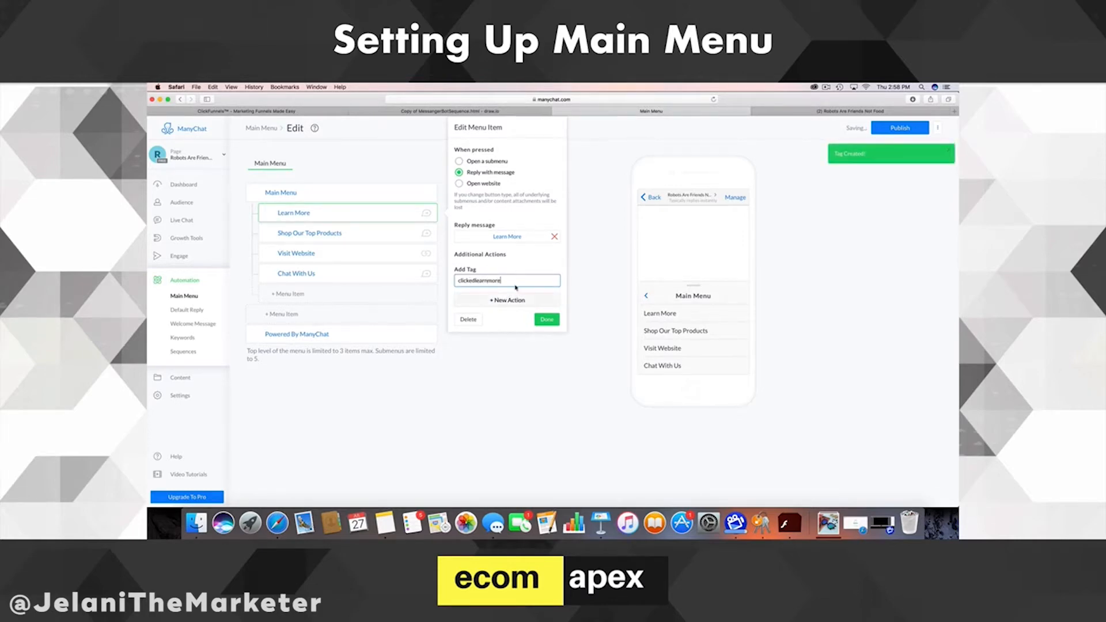
click(546, 319)
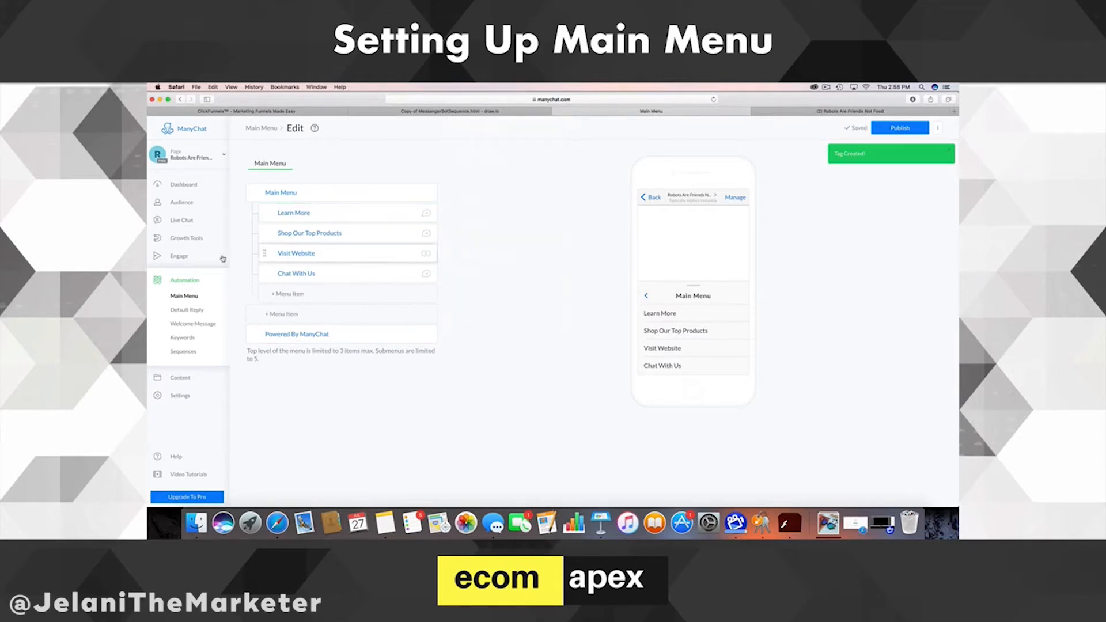
- Publish the menu and preview the Learn More, Shop Our Top Products and Chat With Us replies
click(901, 129)
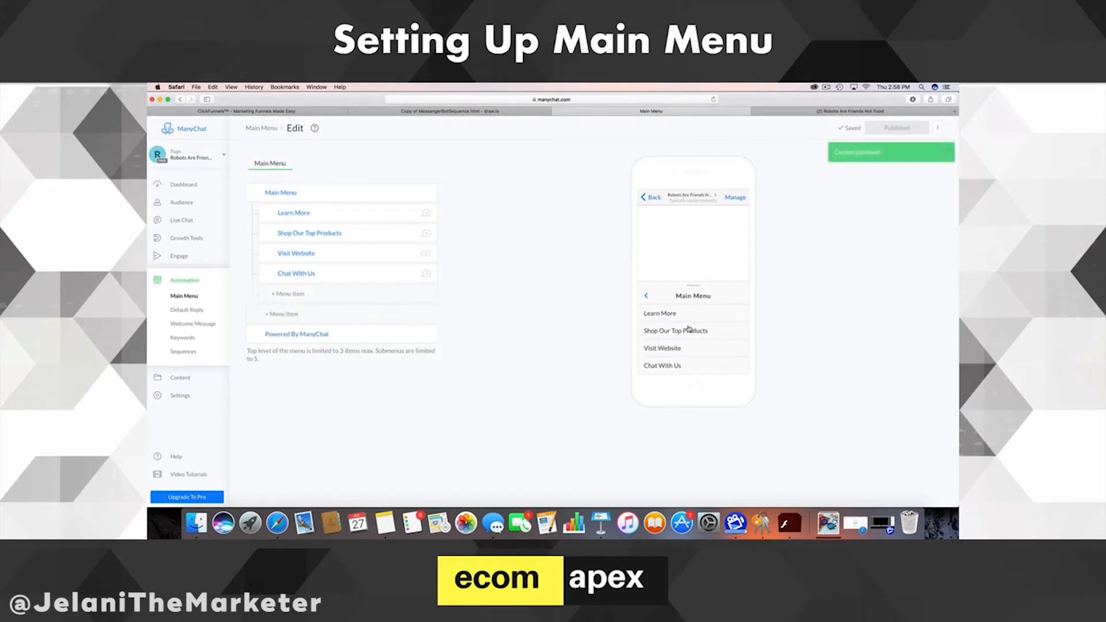
click(665, 320)
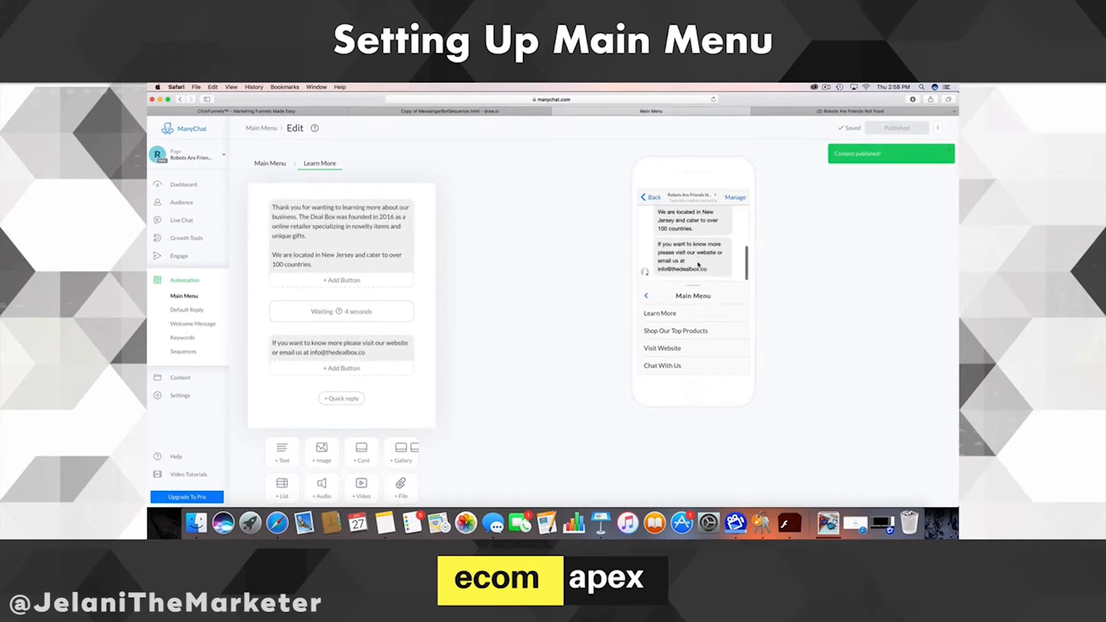
click(676, 331)
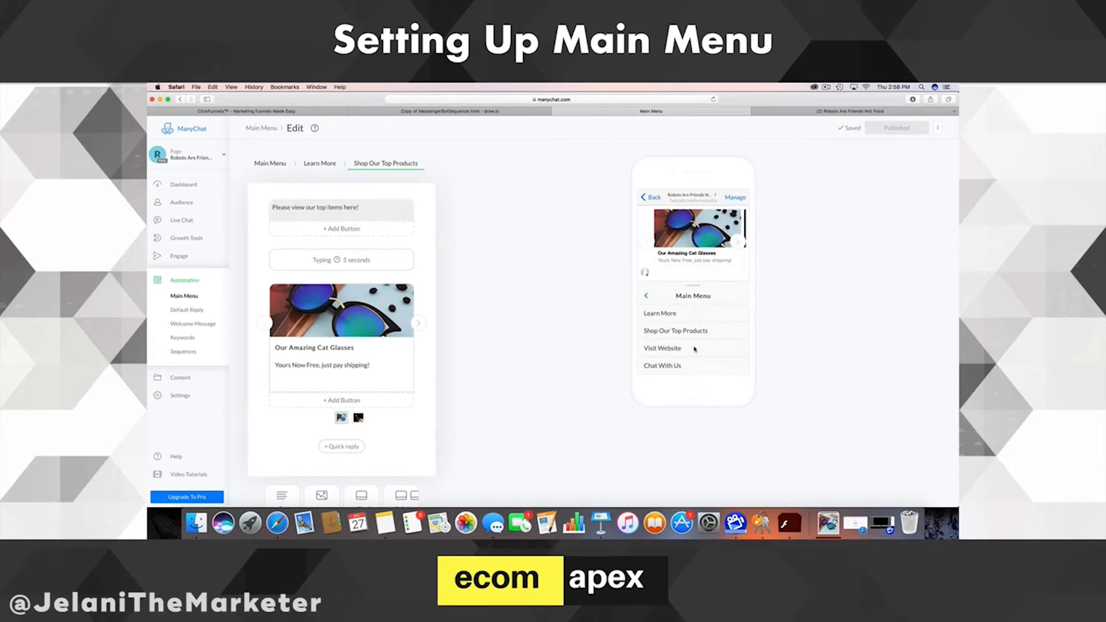
click(665, 368)
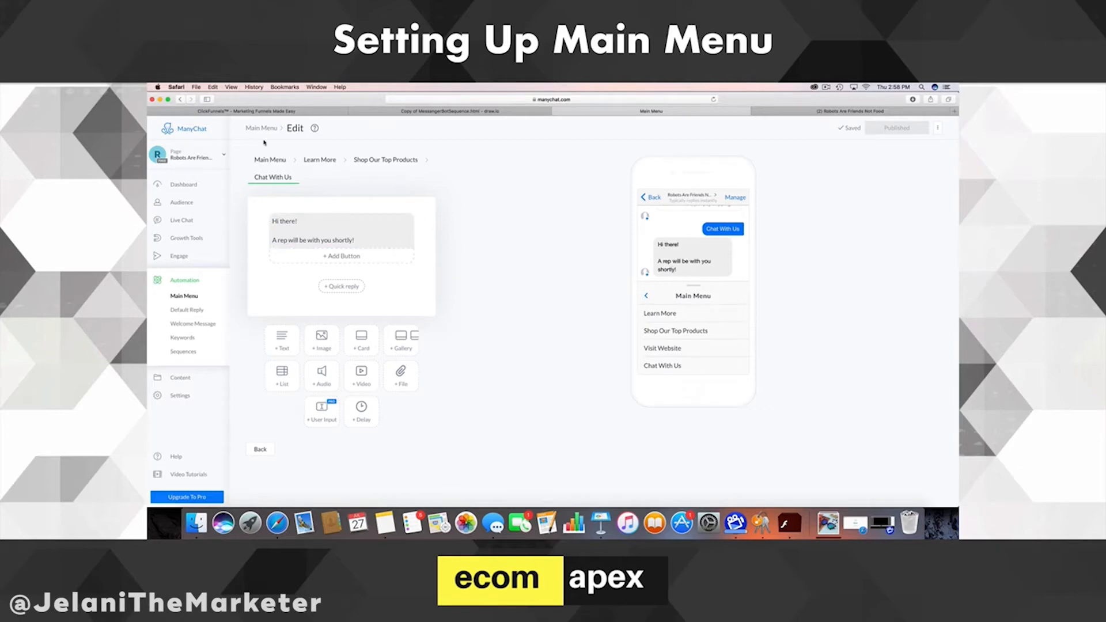
- Delete the Chat With Us item from the Main Menu
click(286, 167)
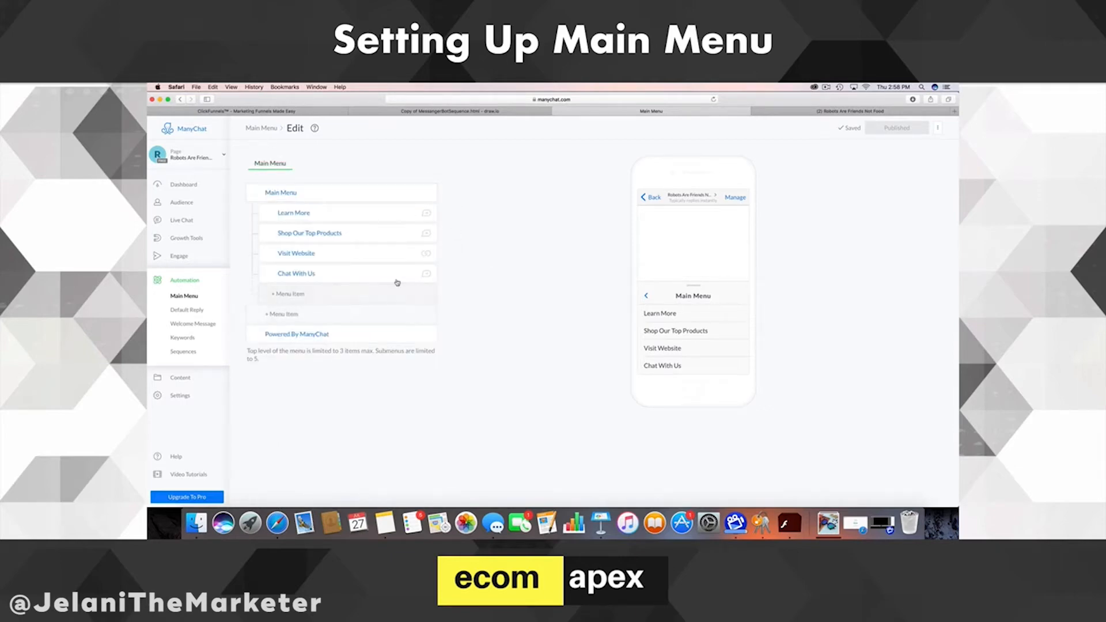
click(326, 278)
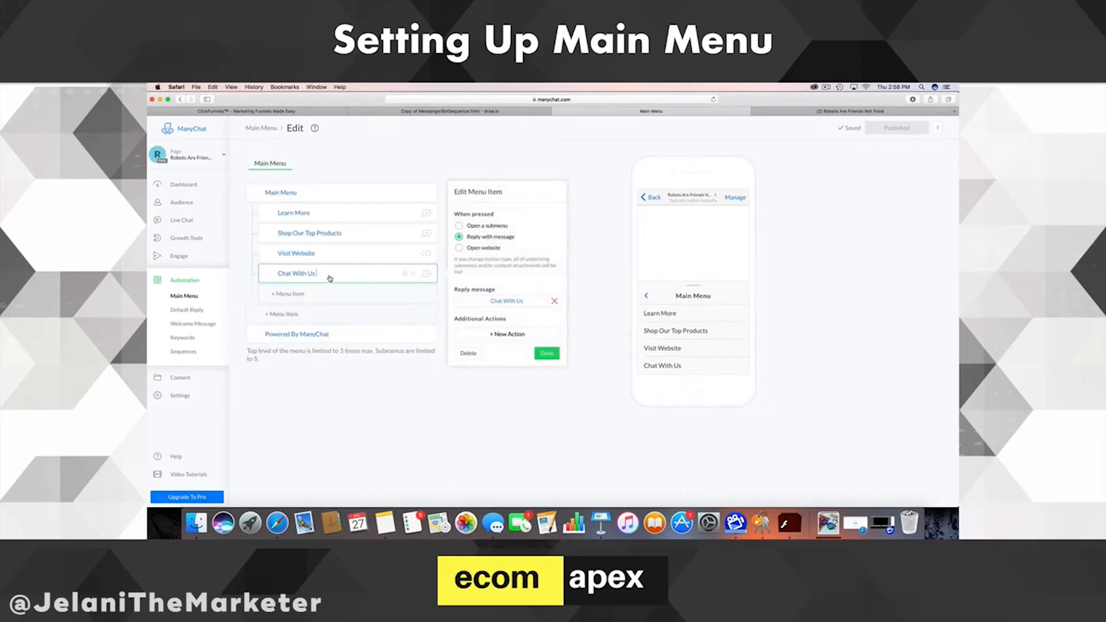
click(469, 354)
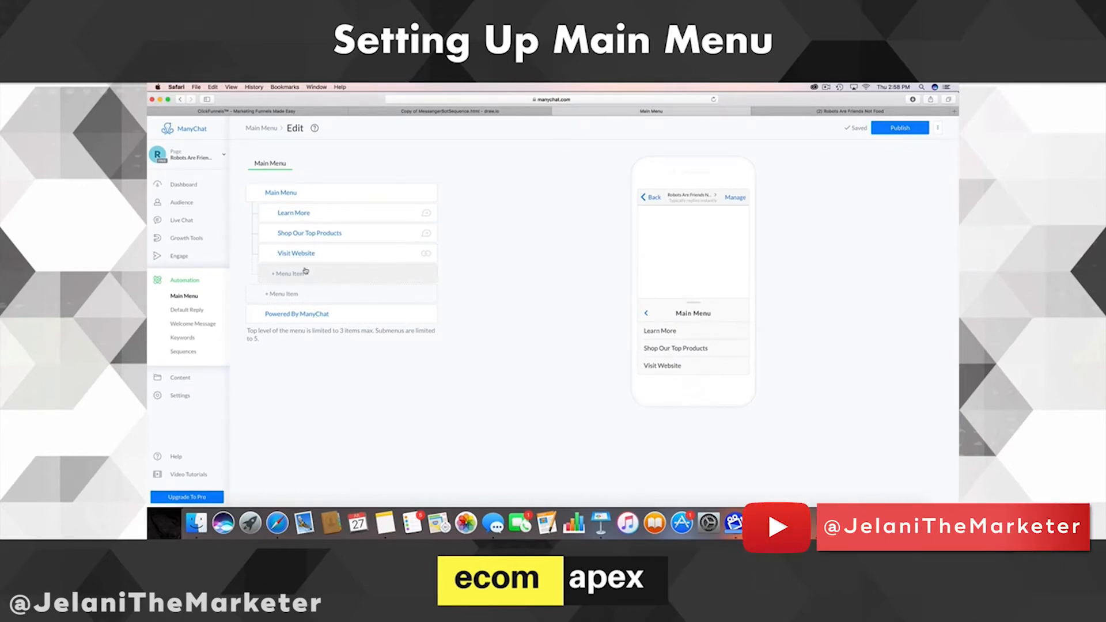
- Add a Chat With Human menu item replying 'Hi There!' / 'A rep will be with you shortly'
click(342, 269)
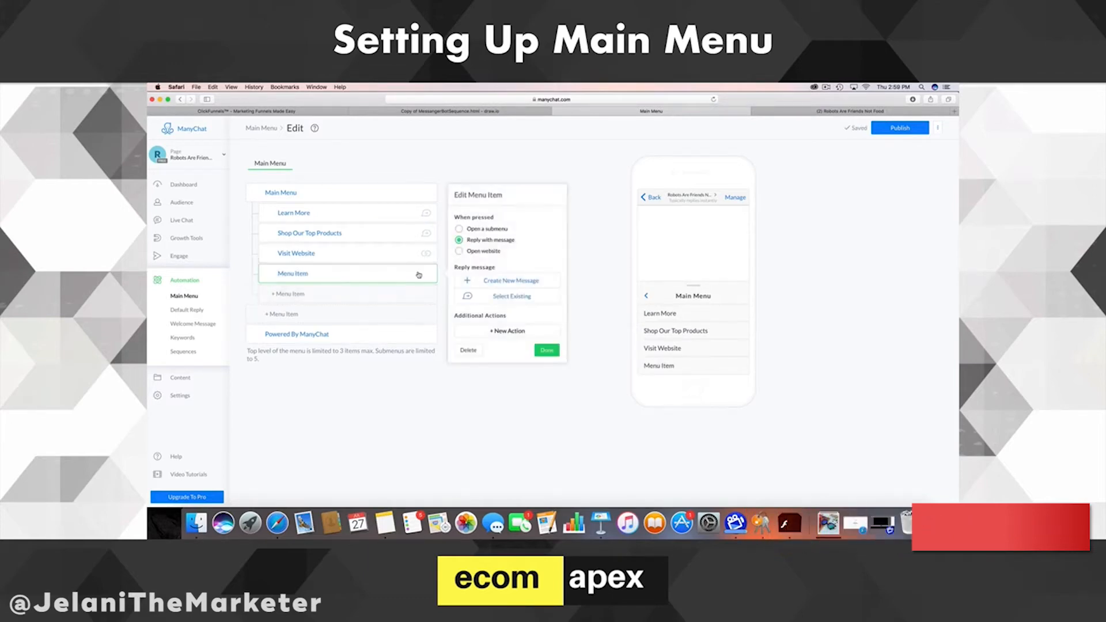
triple_click(321, 279)
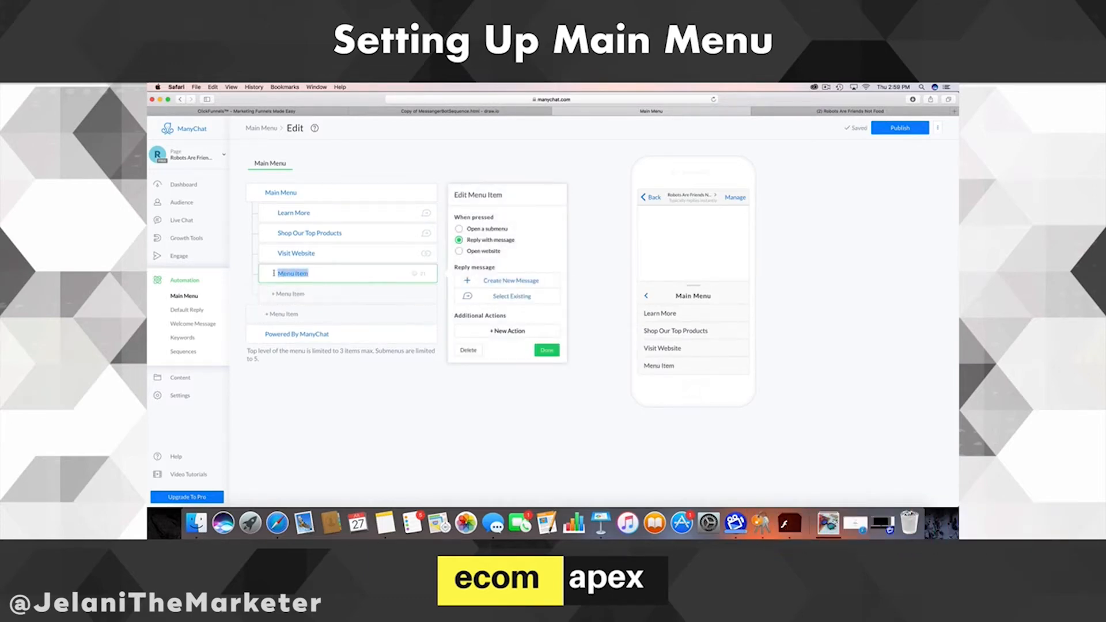
text(Chat With Human)
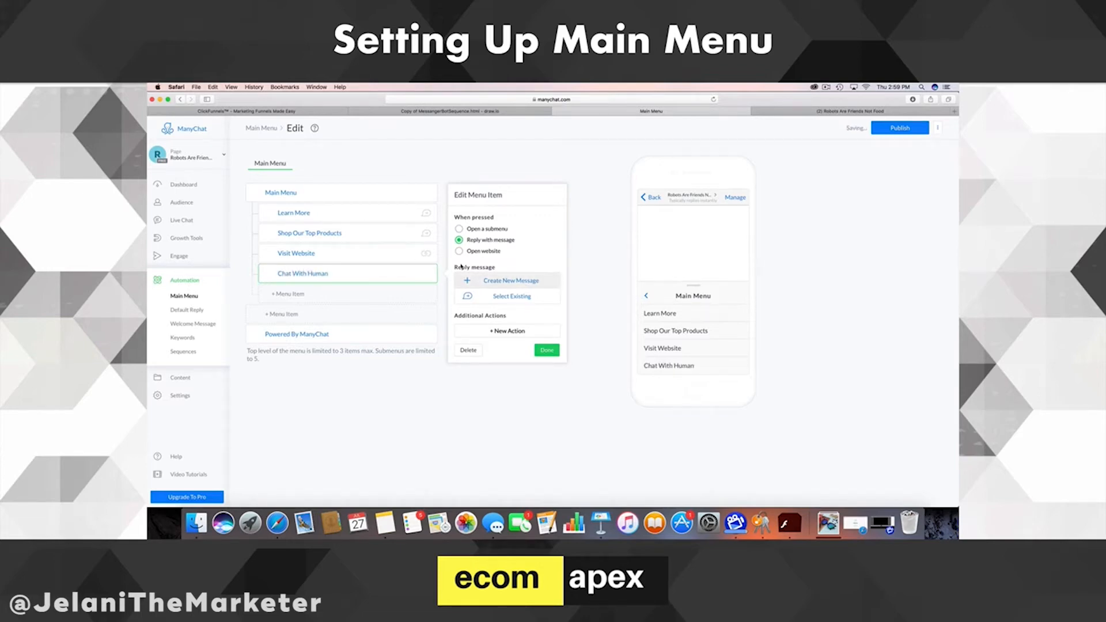
click(508, 282)
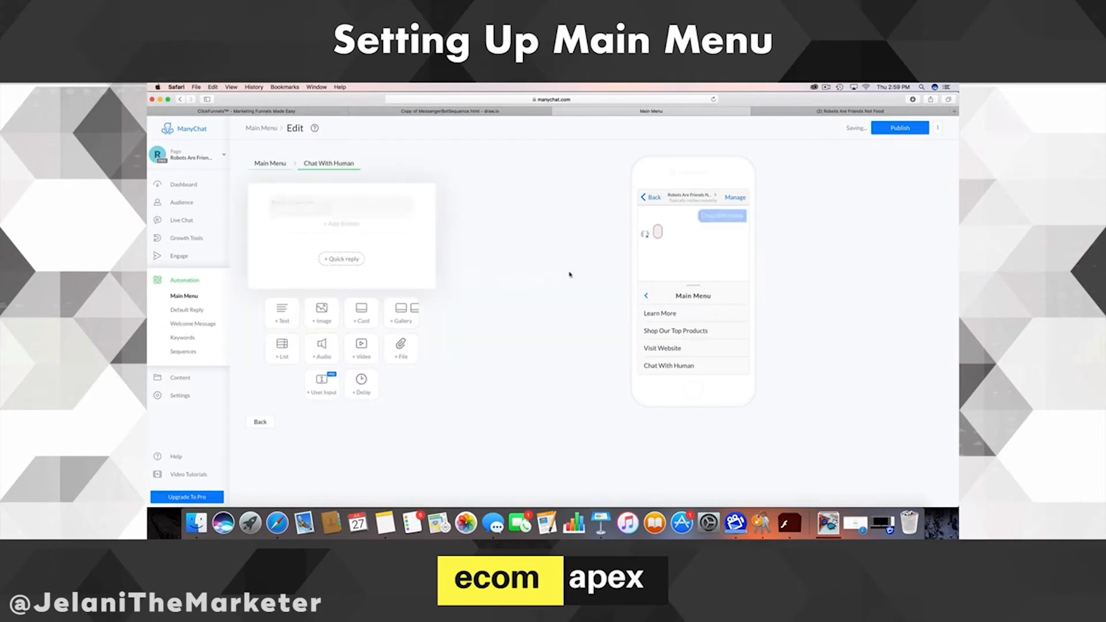
text(Hi There!)
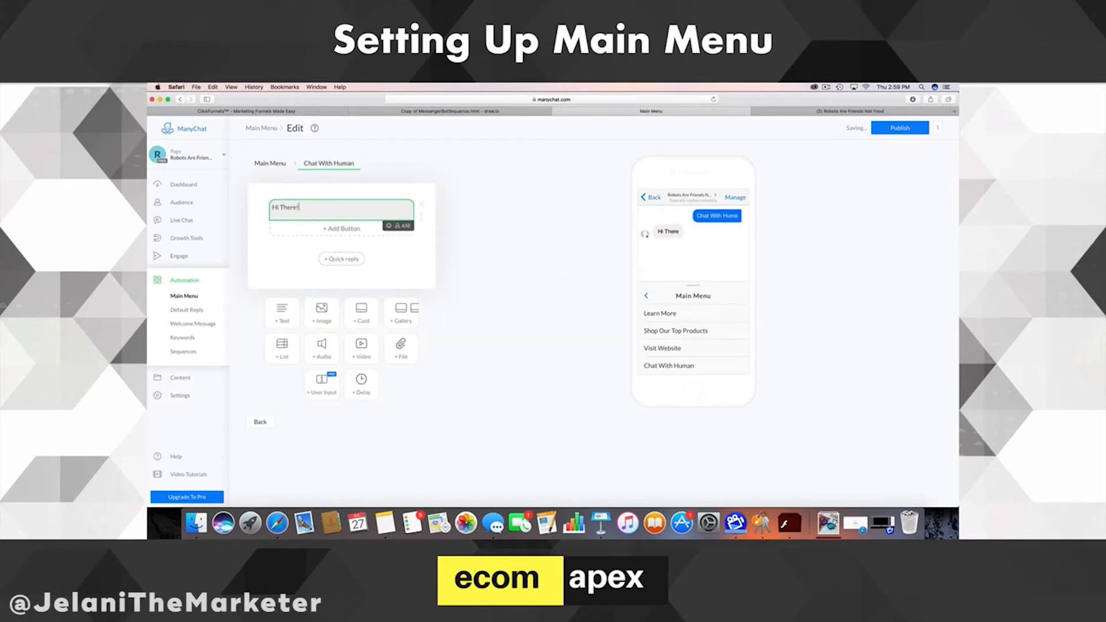
key(Return)
key(Return)
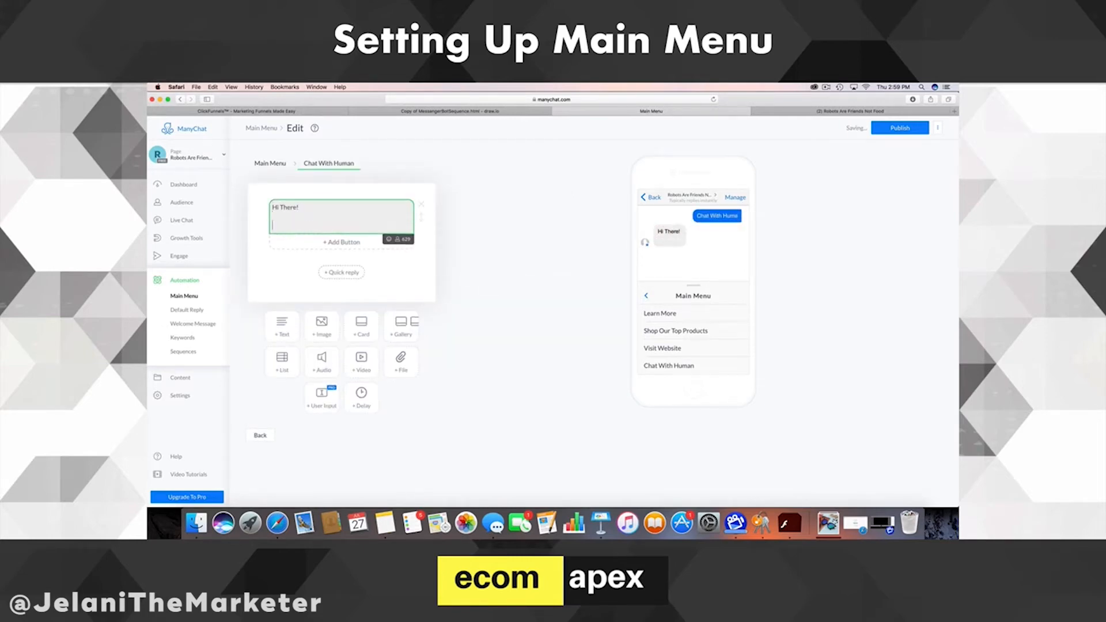
text(A rep will be with you shortly!)
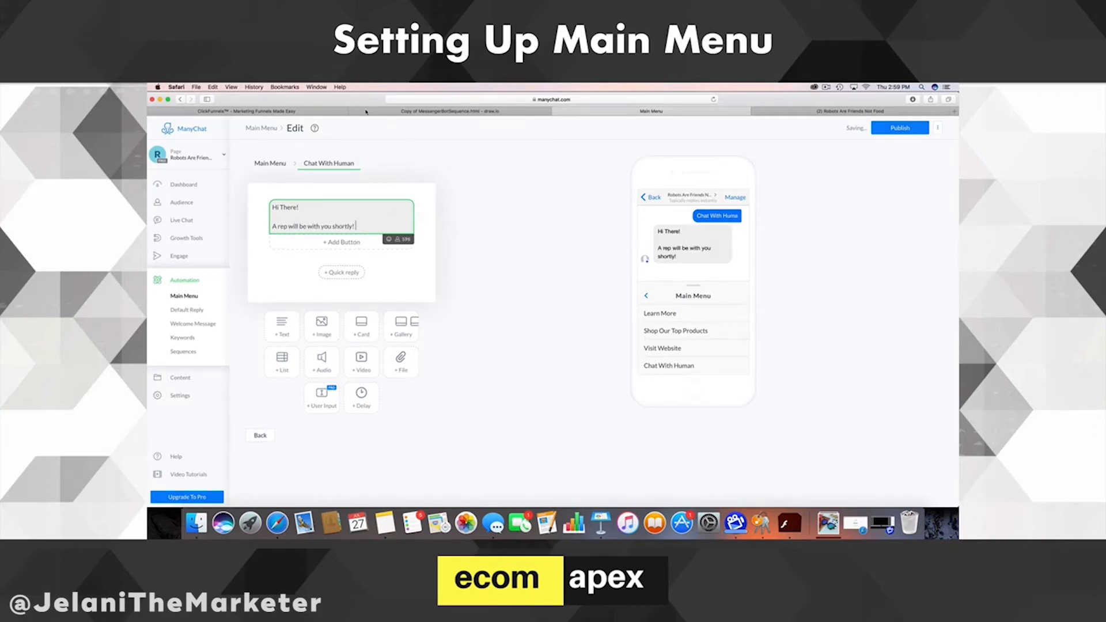
click(570, 218)
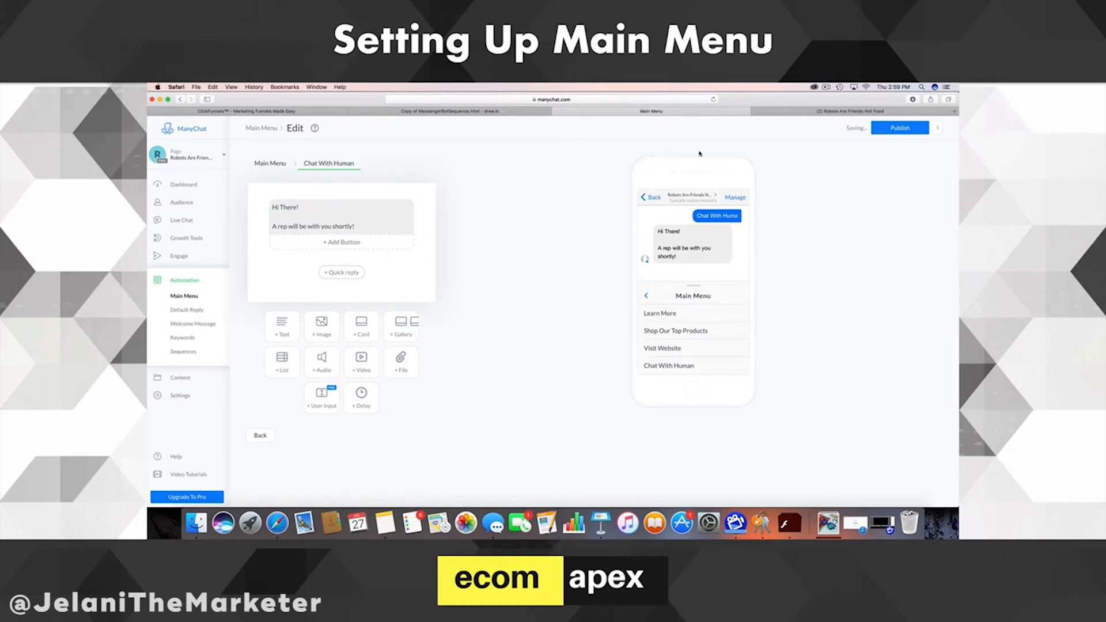
- Publish the updated main menu and bring the draw.io flowchart back into view
click(280, 167)
click(903, 127)
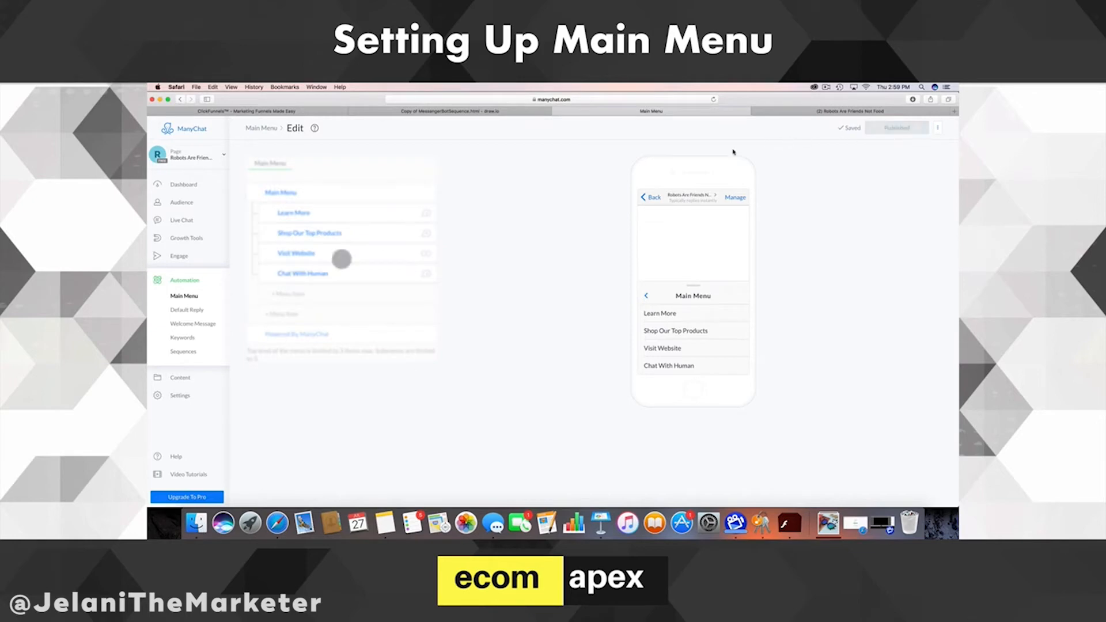
click(469, 110)
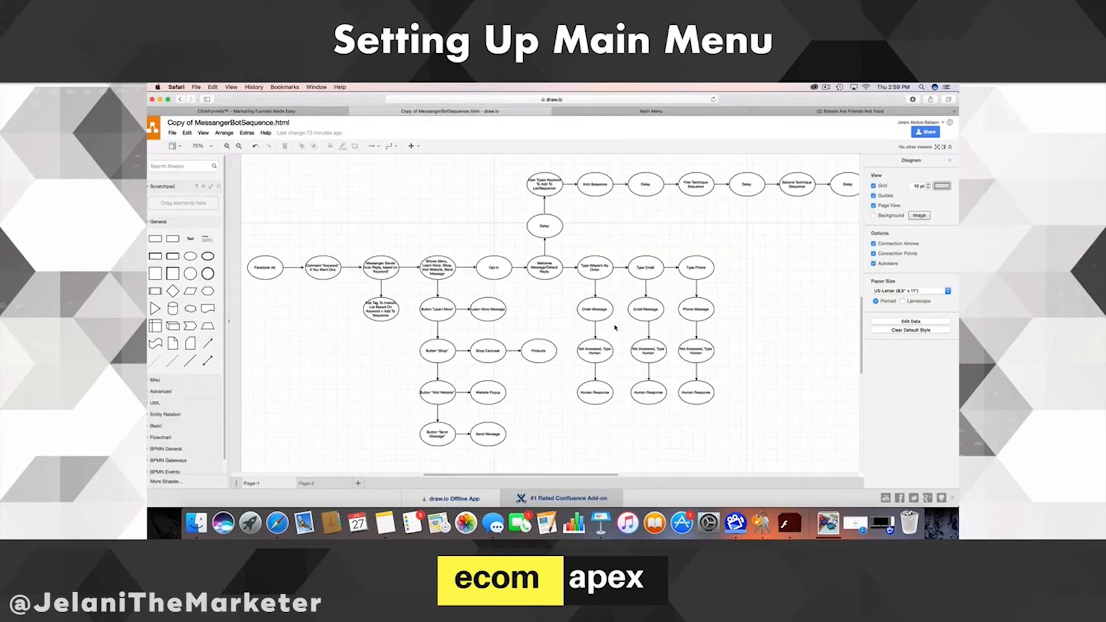